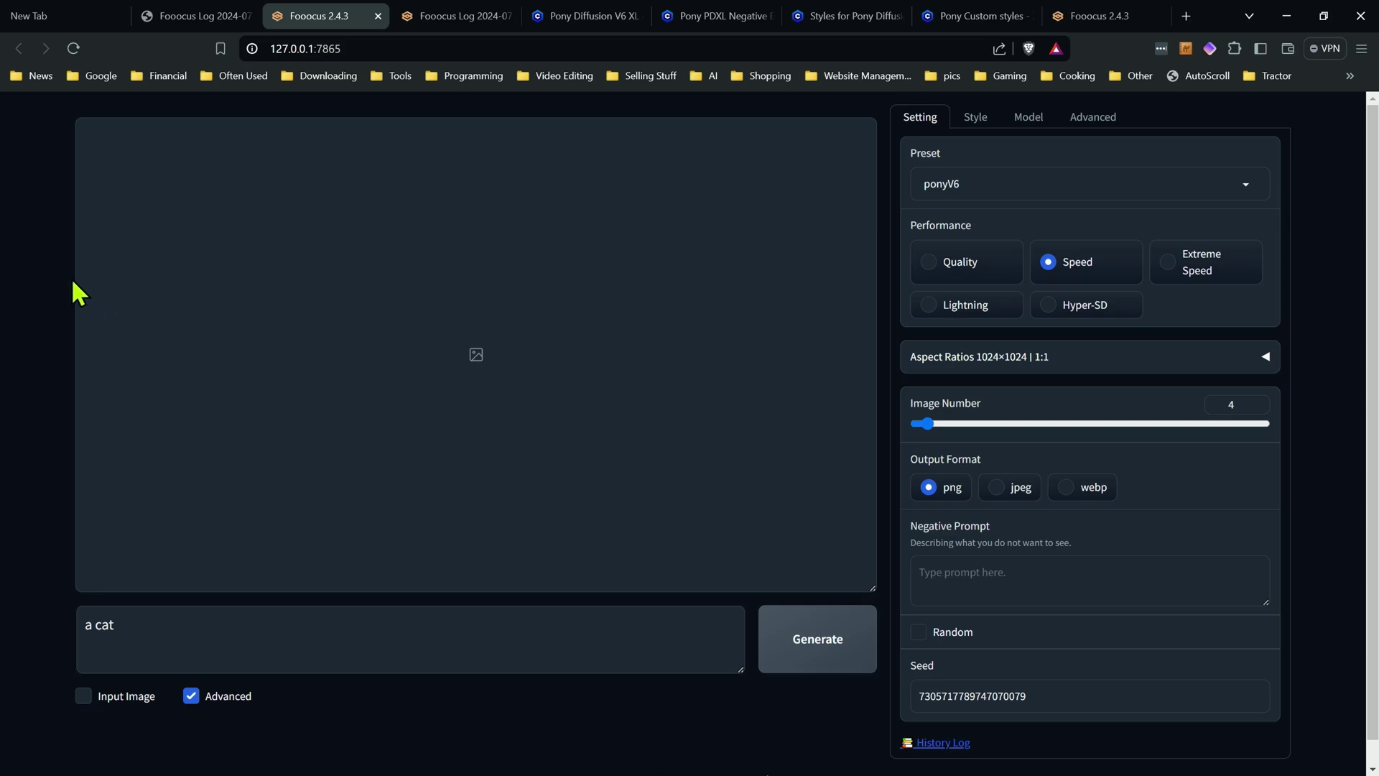
Step: Review the Pony Diffusion V6 XL Civitai page, then check Fooocus's loaded base model
{"action": "left_click", "coordinate": [581, 15]}
{"action": "scroll", "coordinate": [548, 305], "scroll_direction": "up", "scroll_amount": 7}
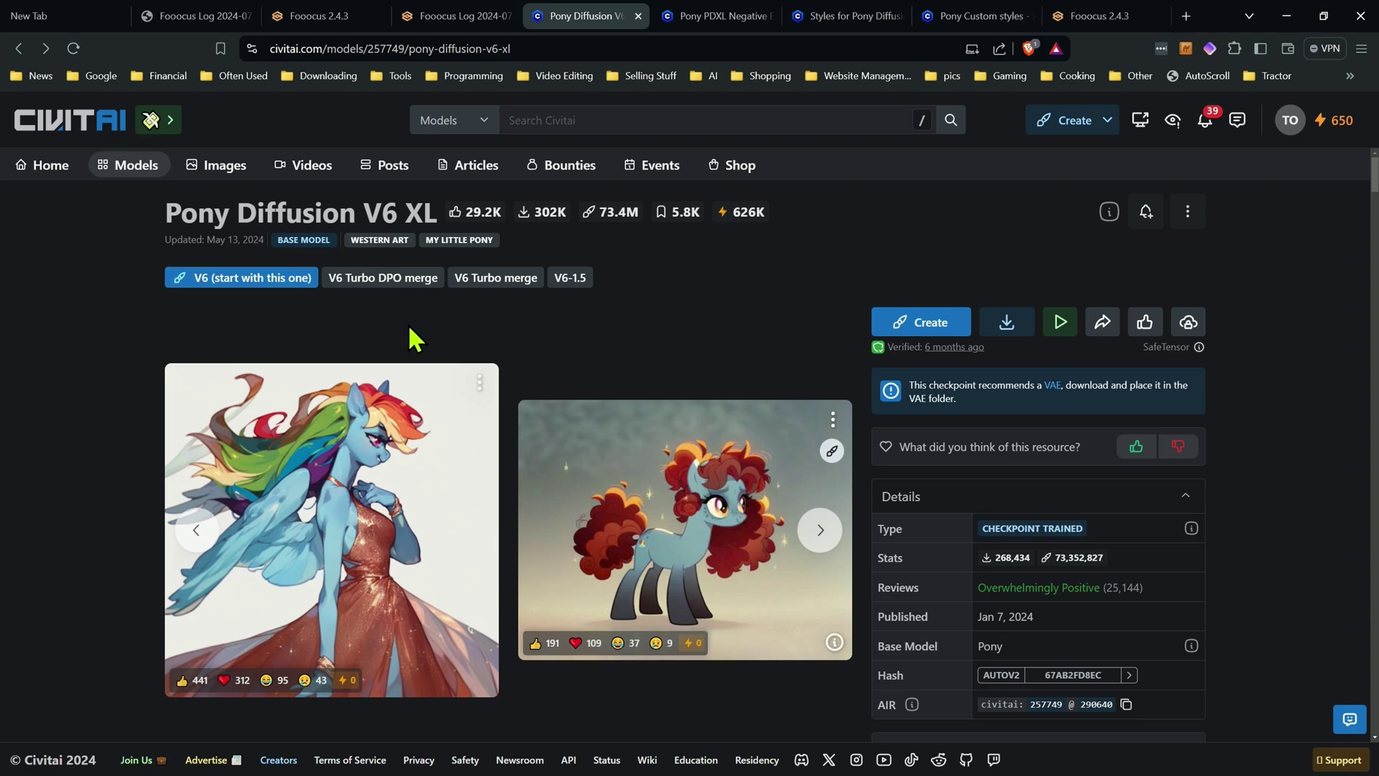
{"action": "key", "text": "ctrl+3"}
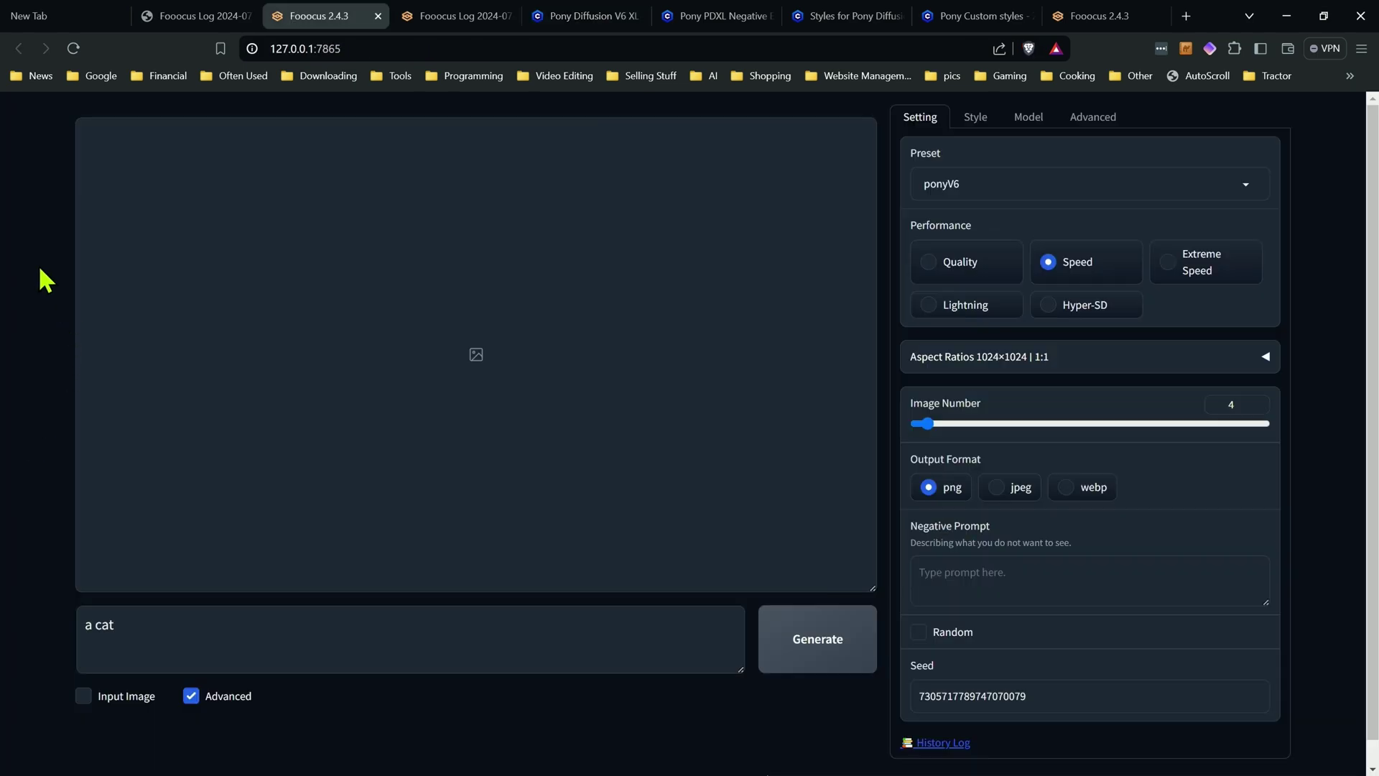
{"action": "left_click", "coordinate": [1027, 119]}
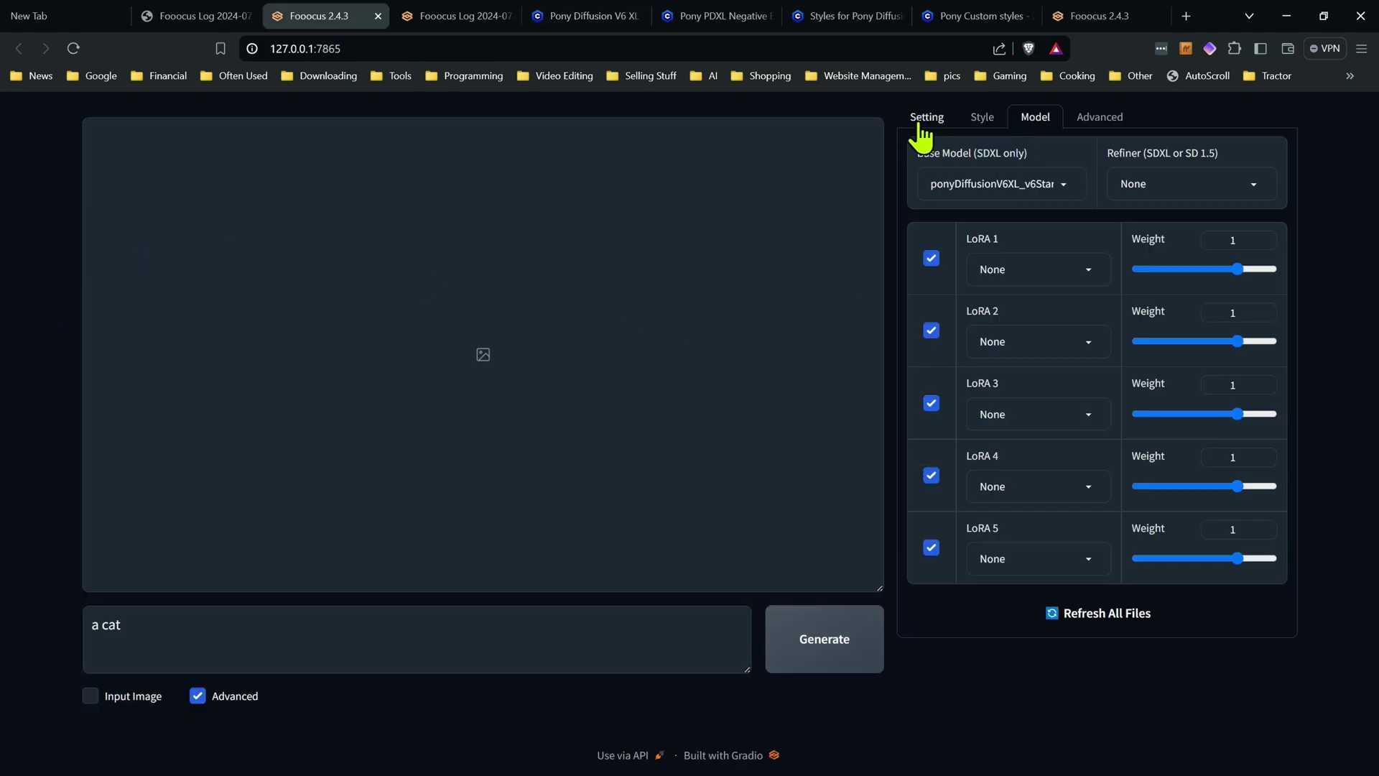
{"action": "left_click", "coordinate": [928, 119]}
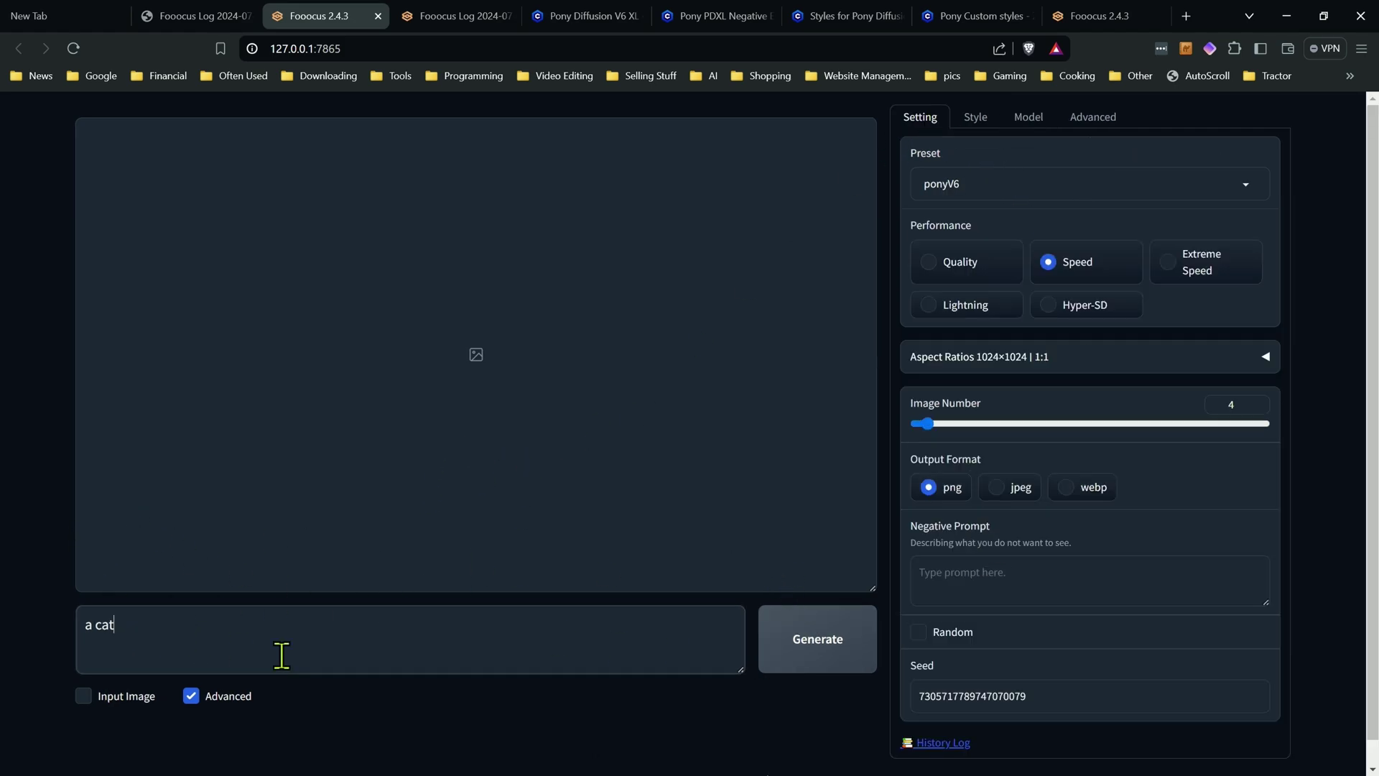
Step: Start generating four 'a cat' images with the ponyV6 preset
{"action": "left_click", "coordinate": [826, 661]}
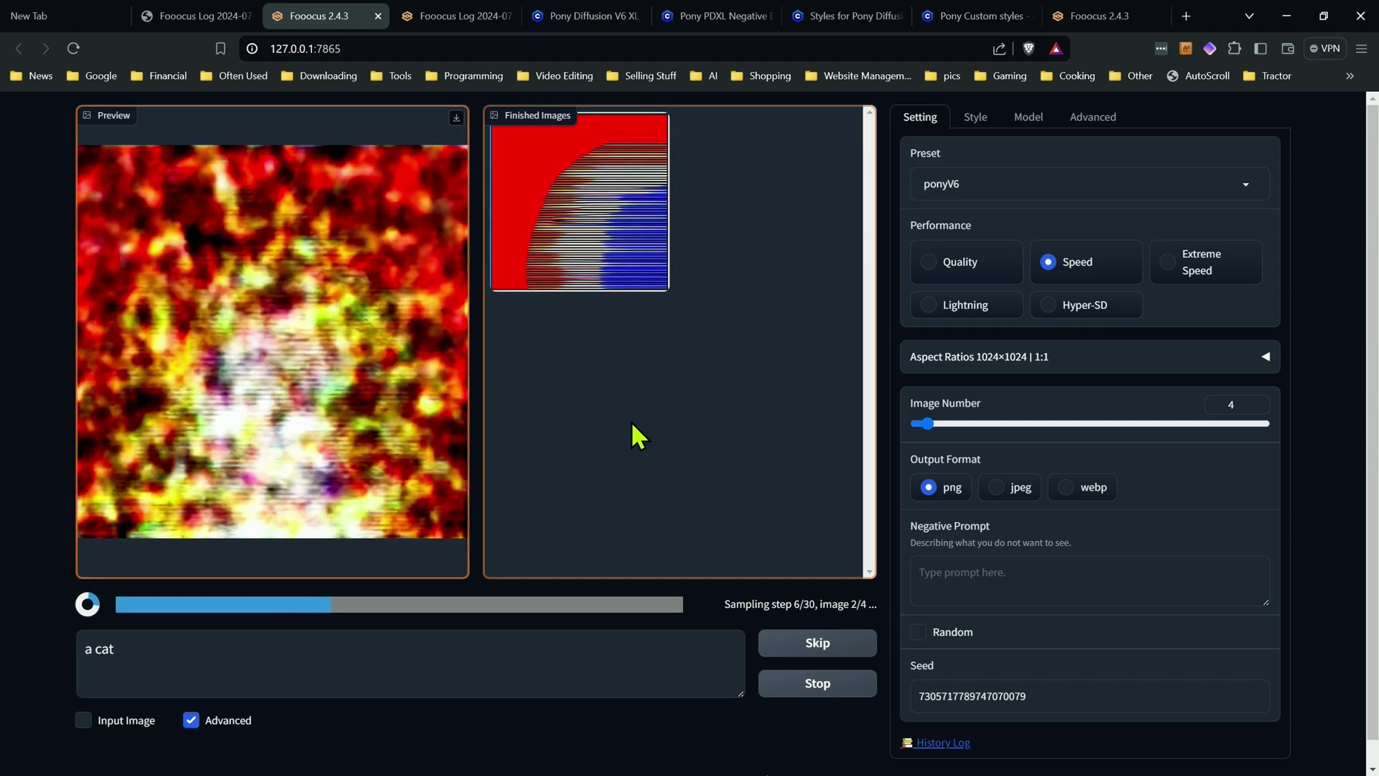
Step: Stop the garbled run and uncheck the Fooocus V2, Fooocus Enhance and Fooocus Sharp styles
{"action": "left_click", "coordinate": [815, 685]}
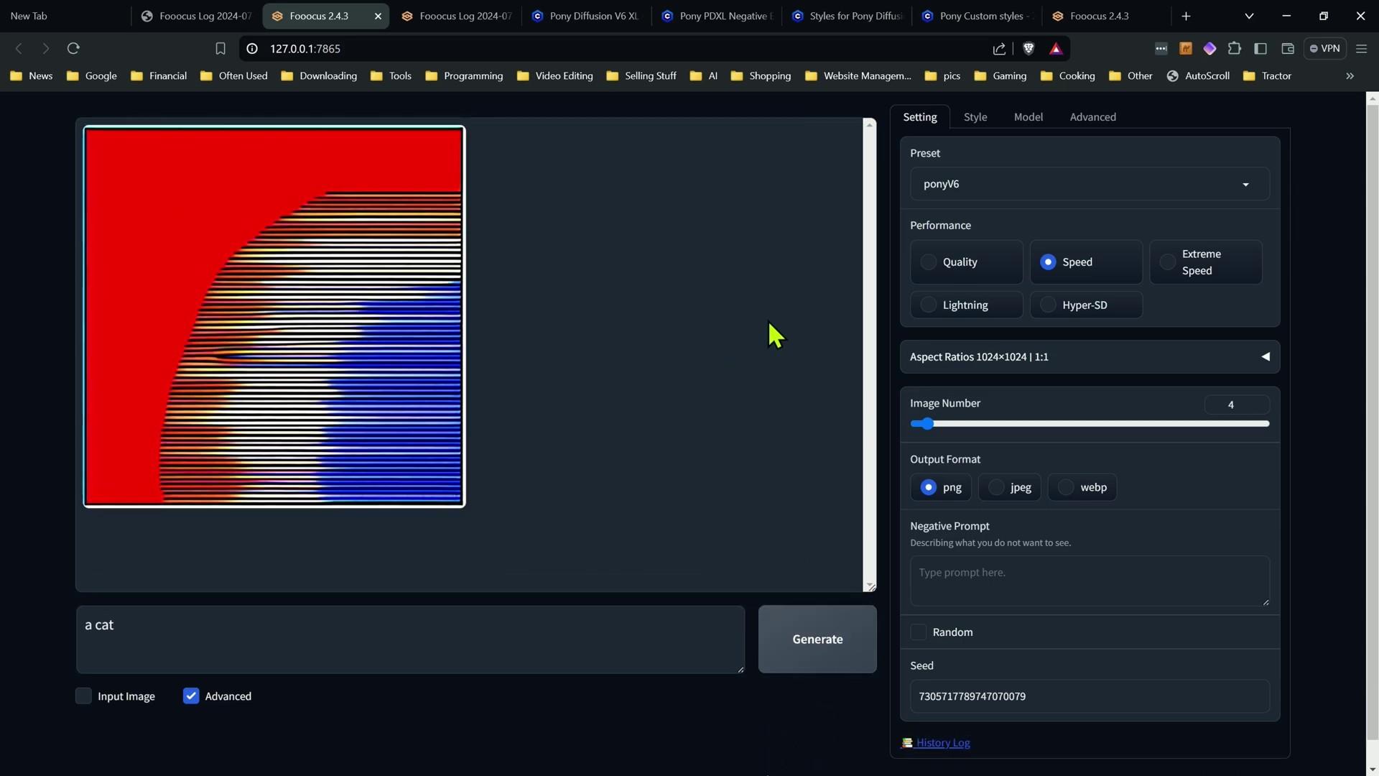
{"action": "left_click", "coordinate": [976, 118]}
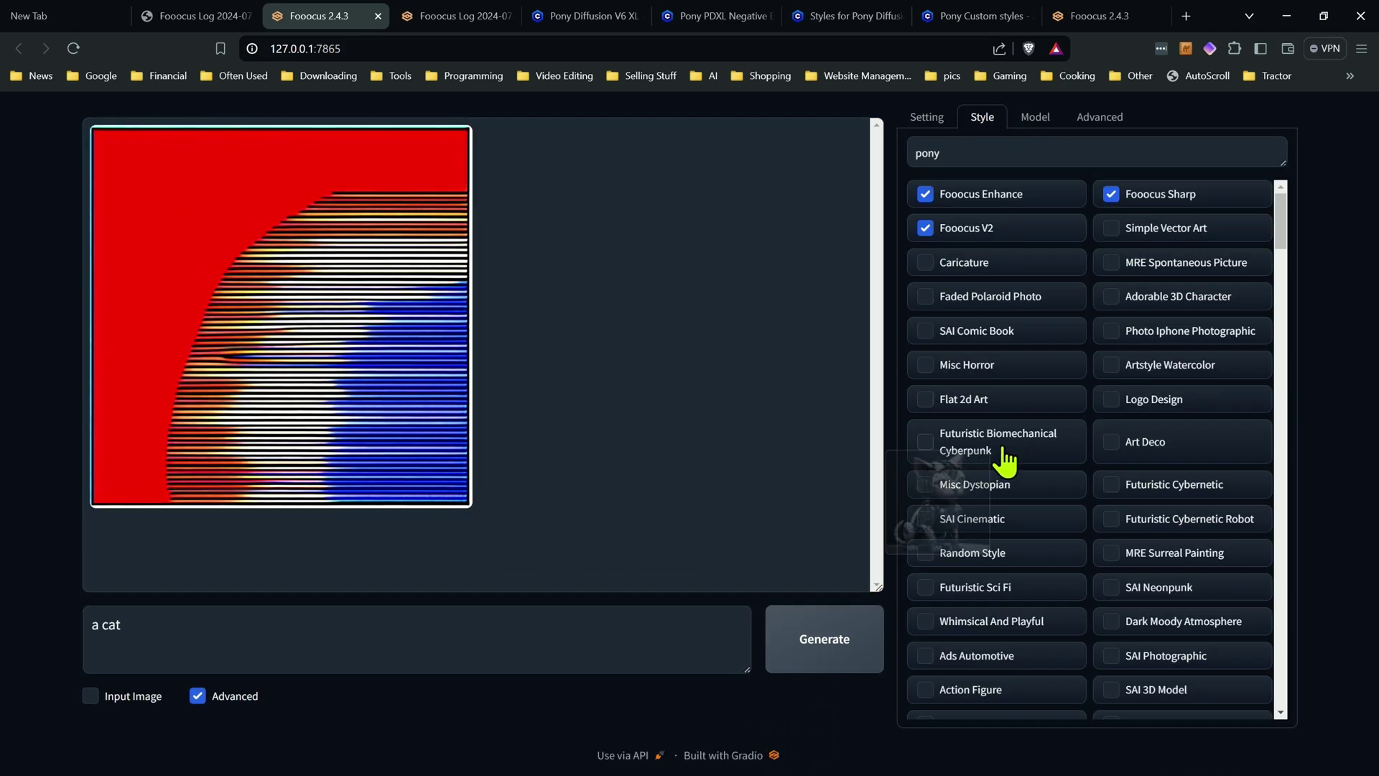
{"action": "left_click", "coordinate": [1009, 228]}
{"action": "left_click", "coordinate": [989, 194]}
{"action": "left_click", "coordinate": [1120, 194]}
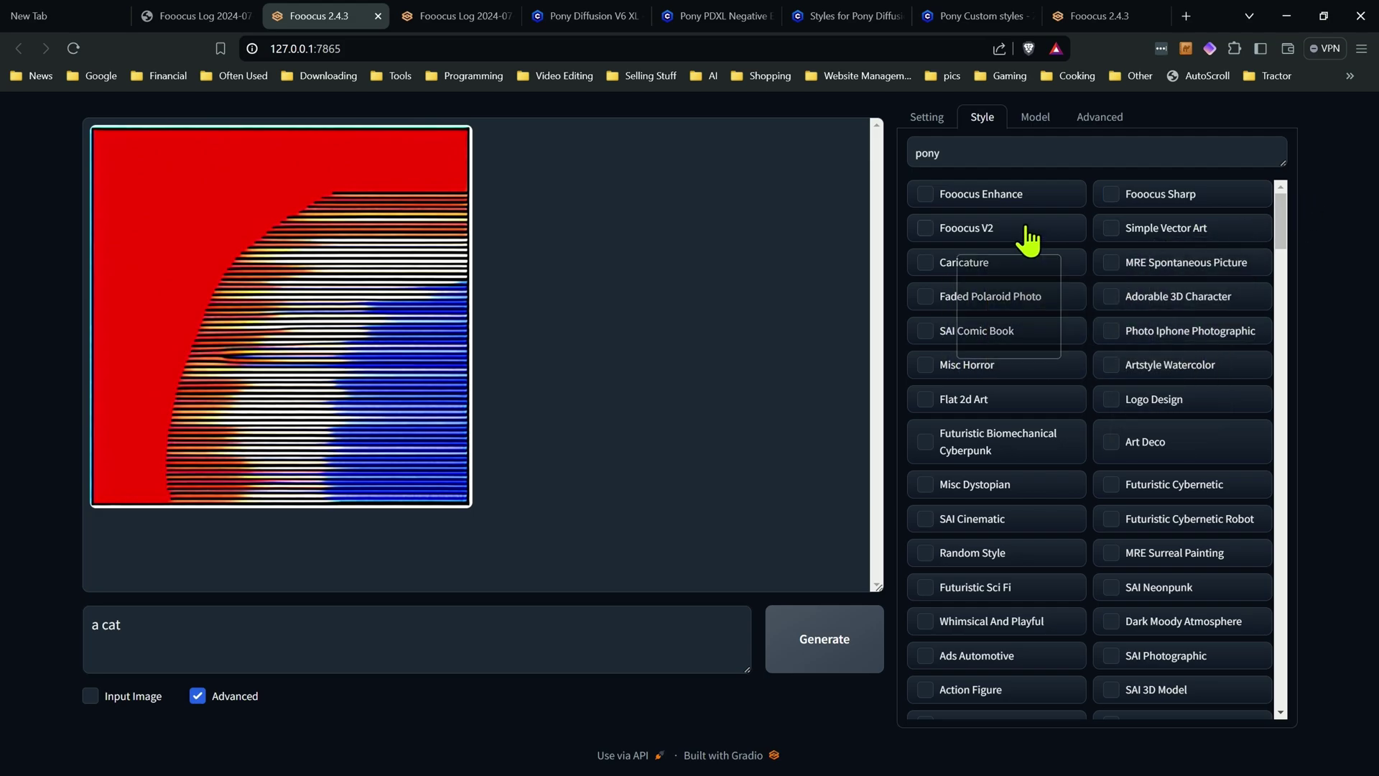
{"action": "left_click", "coordinate": [926, 117]}
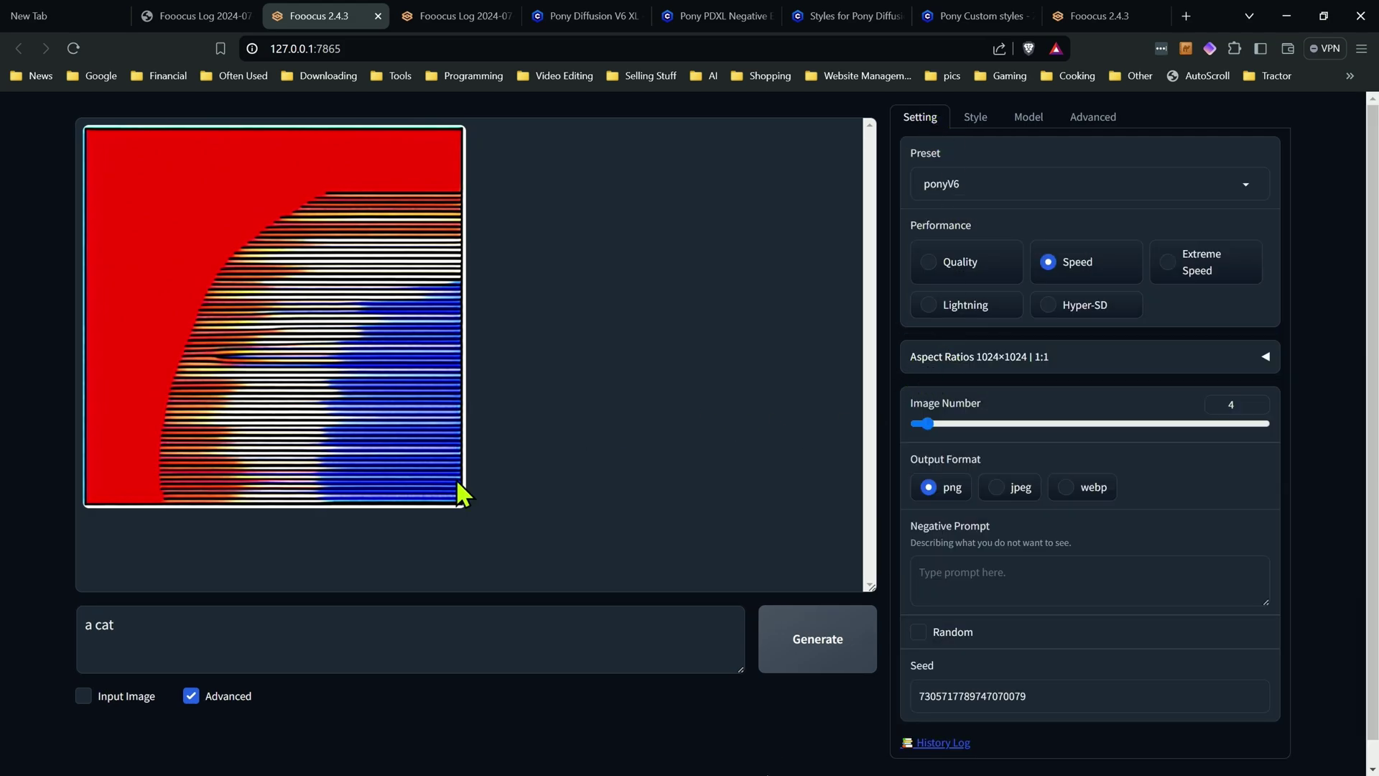
Step: Generate the four 'a cat' images again with the default styles turned off
{"action": "left_click", "coordinate": [819, 657]}
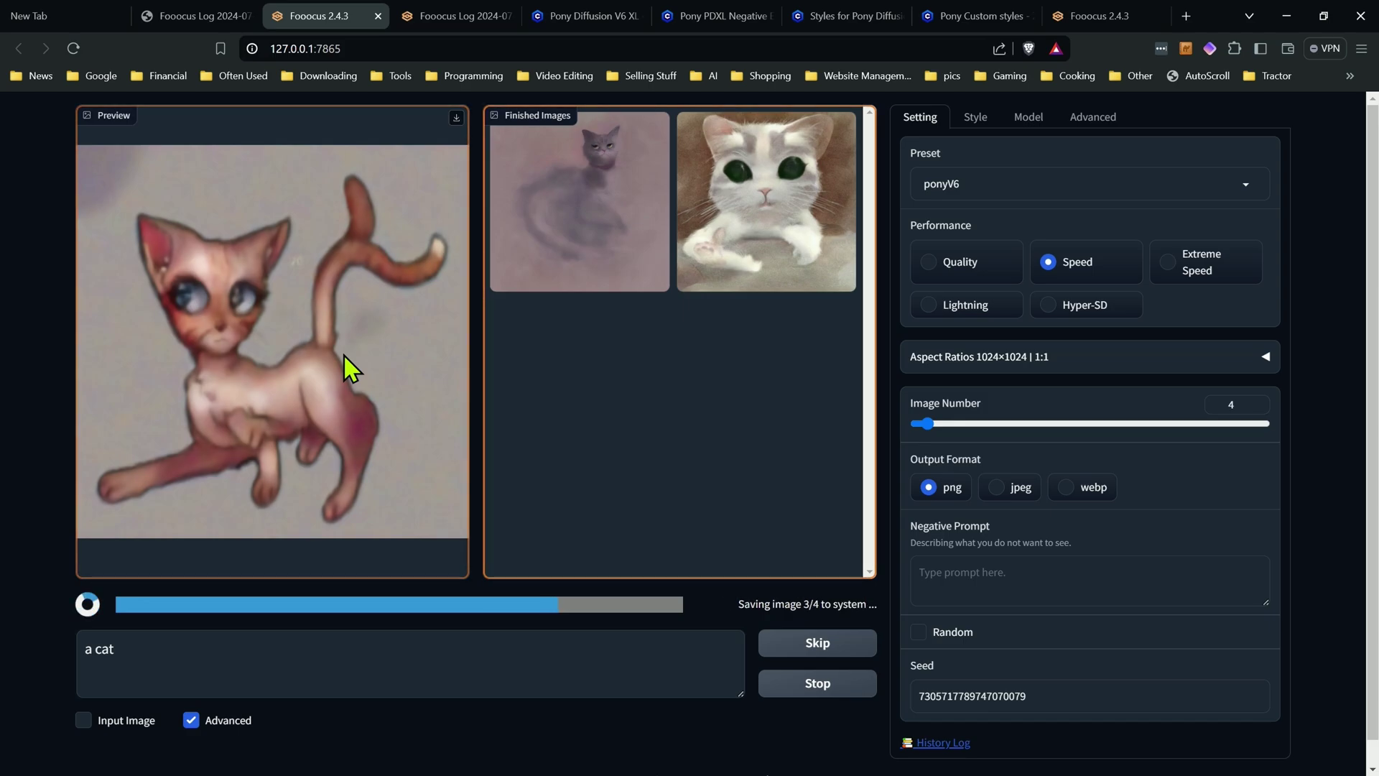
Step: Copy Pony's score_9 through score_4_up quality tags from the Civitai model page
{"action": "key", "text": "ctrl+5"}
{"action": "scroll", "coordinate": [131, 370], "scroll_direction": "down", "scroll_amount": 2}
{"action": "scroll", "coordinate": [131, 375], "scroll_direction": "down", "scroll_amount": 2}
{"action": "scroll", "coordinate": [138, 385], "scroll_direction": "down", "scroll_amount": 2}
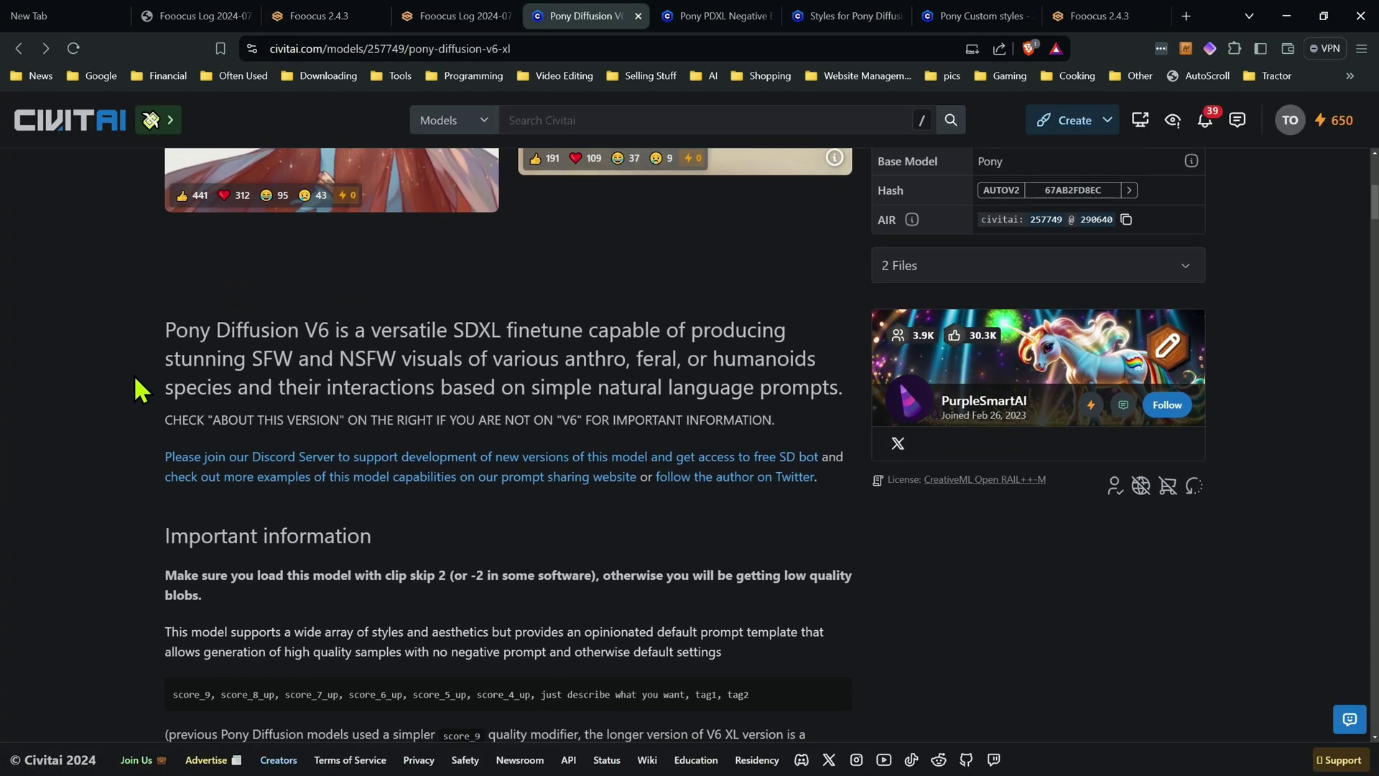
{"action": "scroll", "coordinate": [138, 388], "scroll_direction": "down", "scroll_amount": 3}
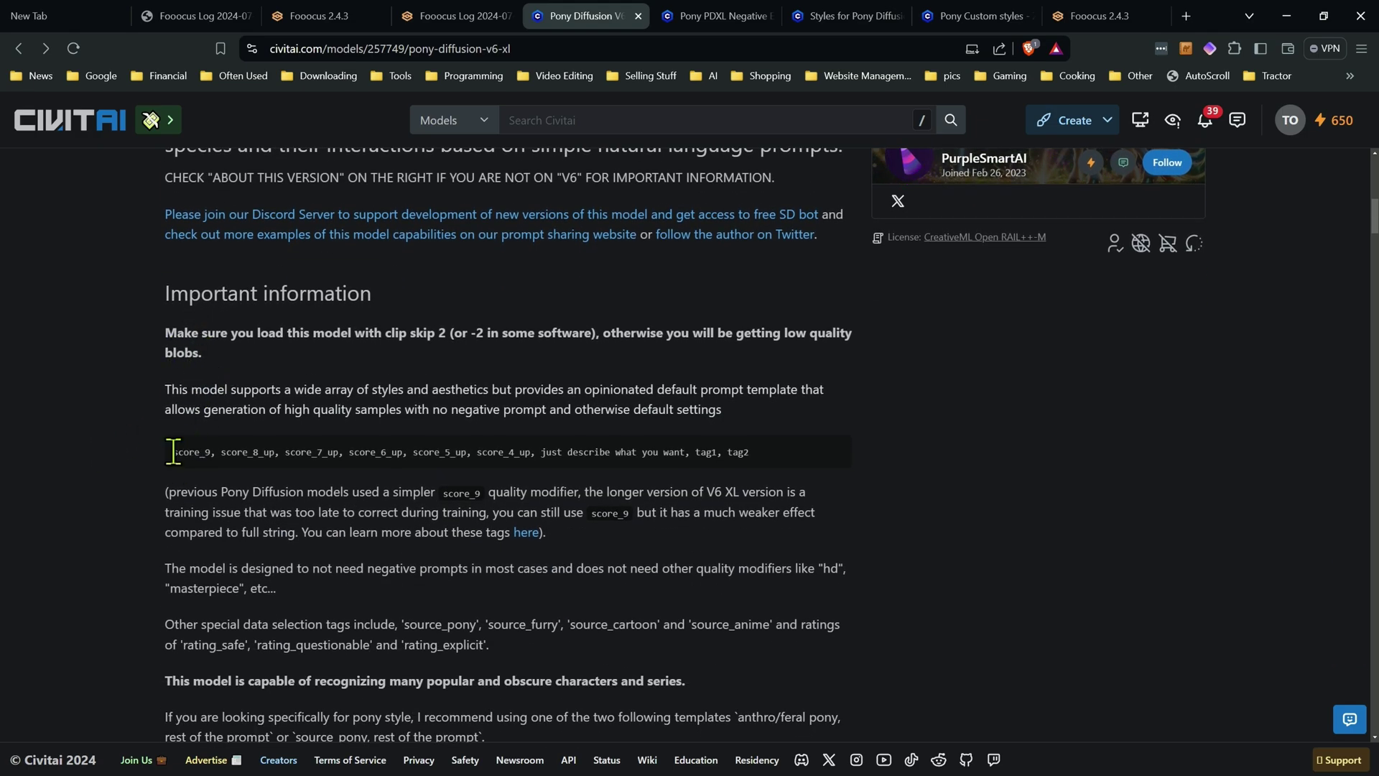
{"action": "left_click_drag", "start_coordinate": [173, 452], "coordinate": [535, 452]}
{"action": "right_click", "coordinate": [533, 452]}
{"action": "left_click", "coordinate": [542, 466]}
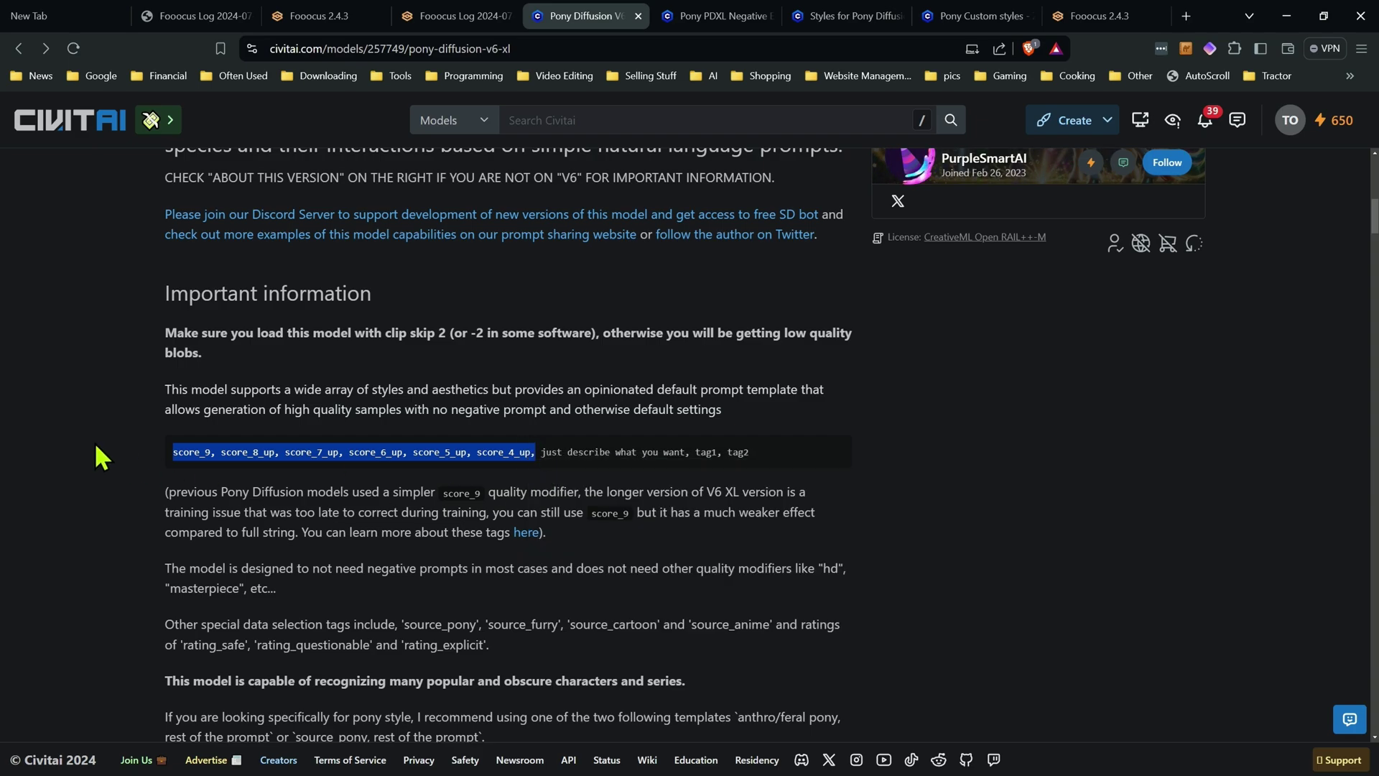
{"action": "left_click", "coordinate": [273, 406]}
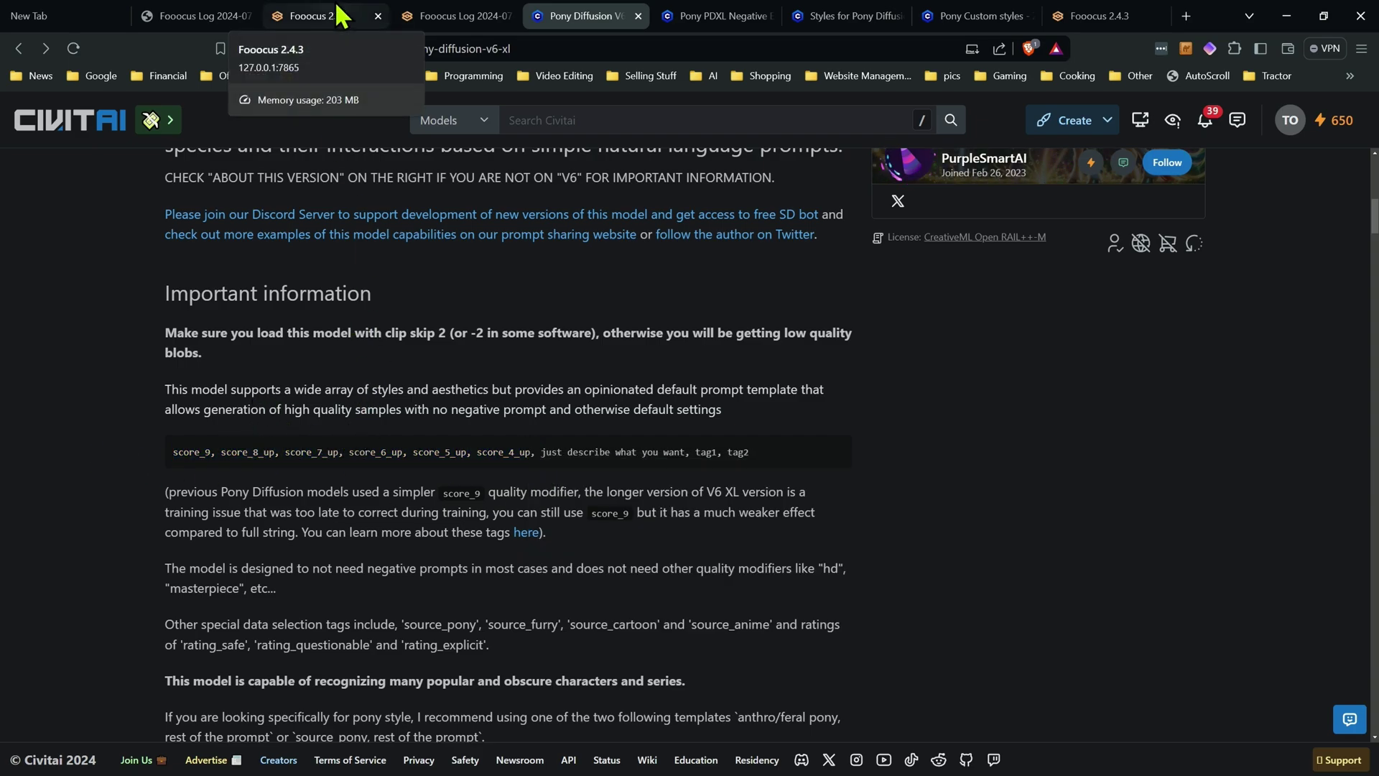
Step: Paste the score tags in front of 'a cat' in the Fooocus prompt
{"action": "left_click", "coordinate": [316, 16]}
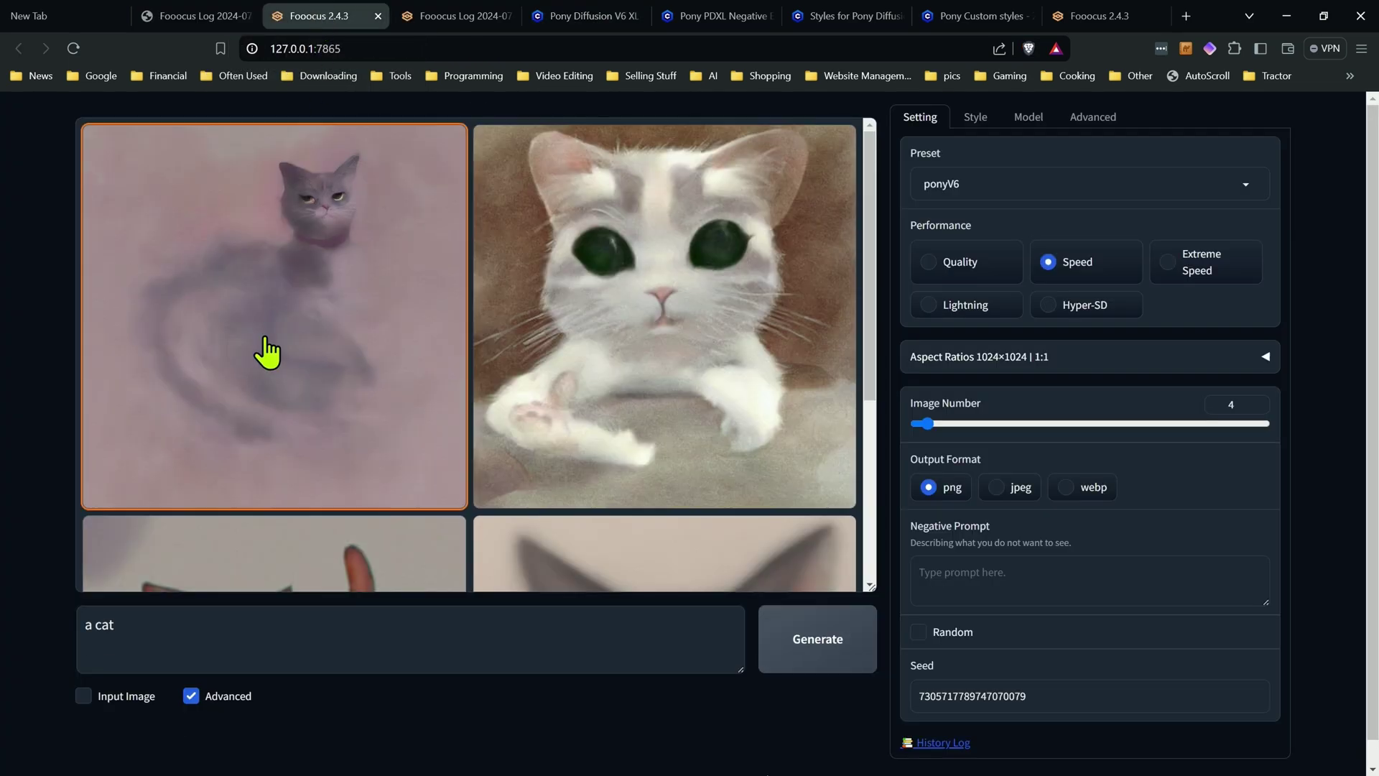
{"action": "left_click", "coordinate": [88, 628]}
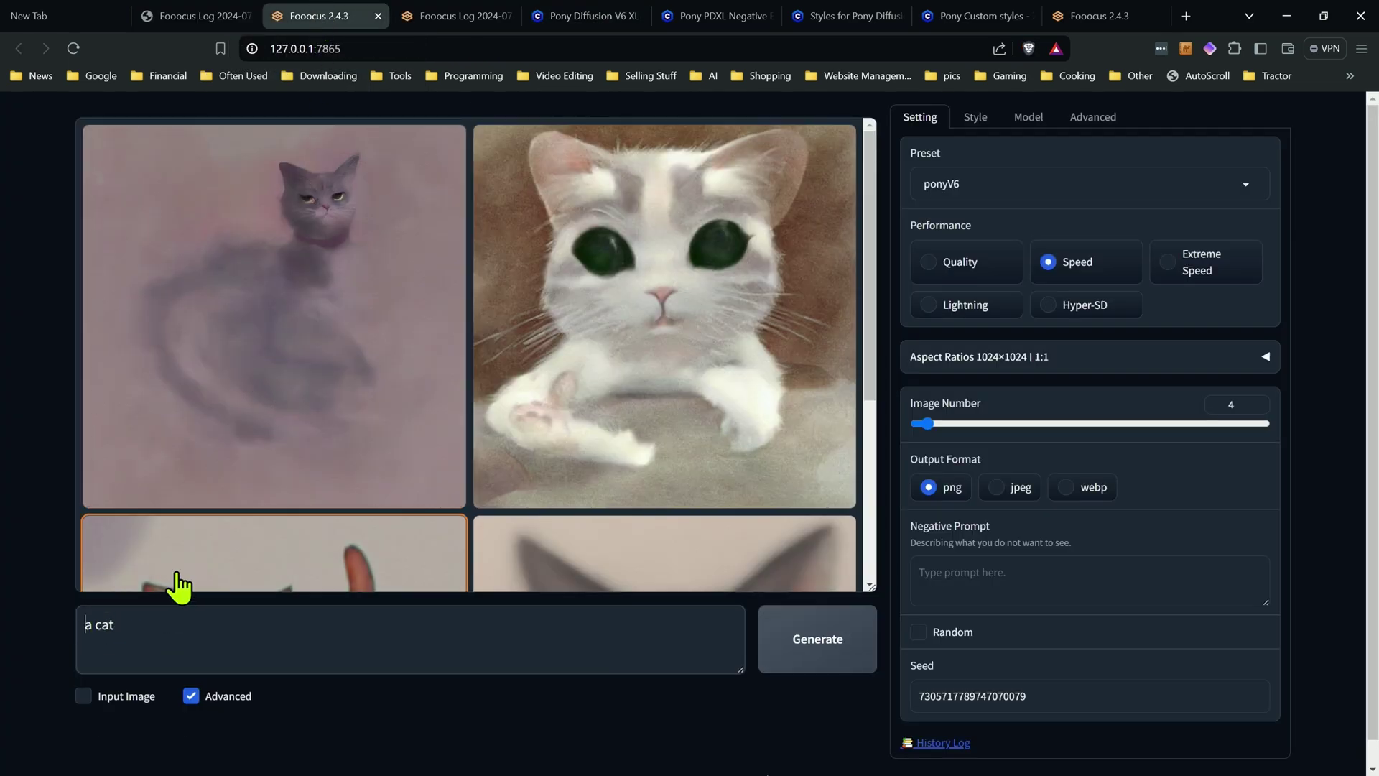
{"action": "key", "text": "ctrl+v"}
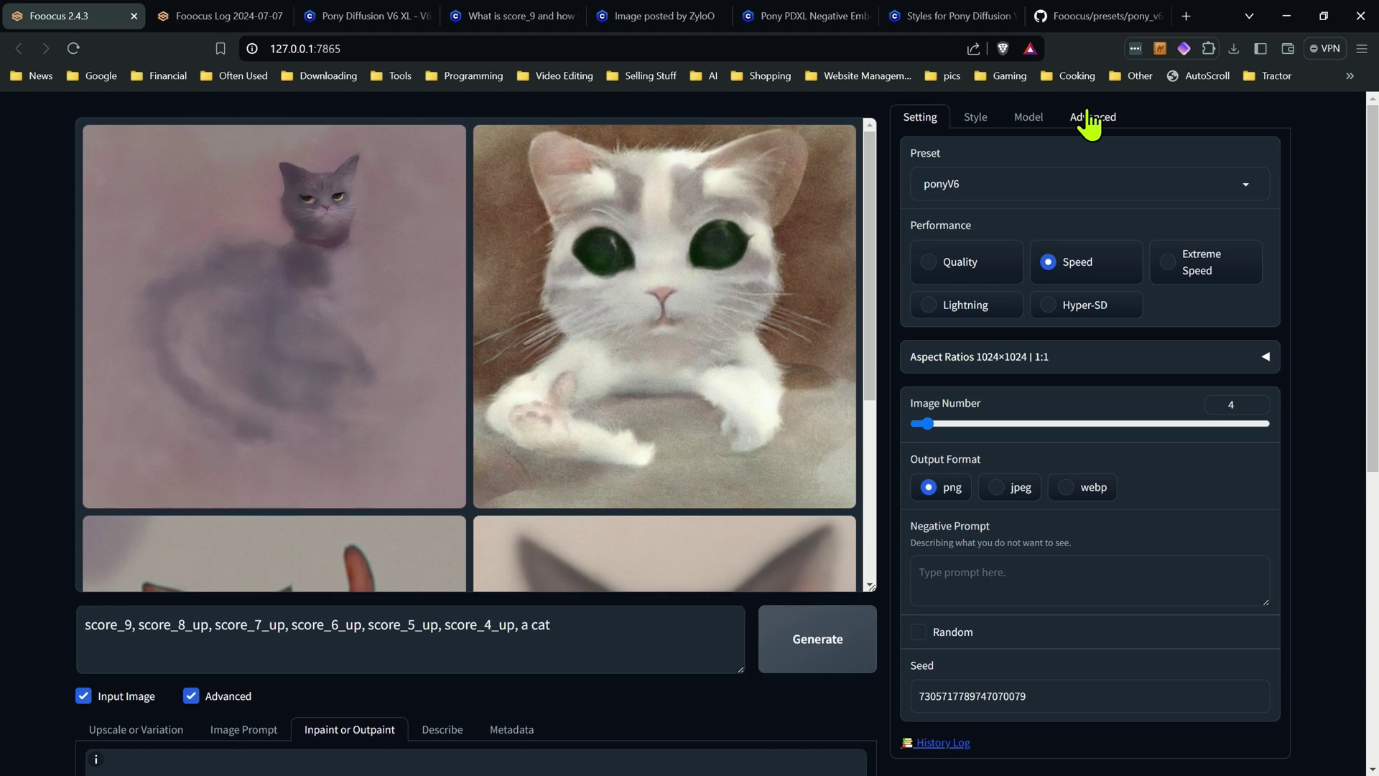
Step: Set Guidance Scale to 7 in Advanced settings and view the CFG comparison image full-screen
{"action": "left_click", "coordinate": [1088, 117]}
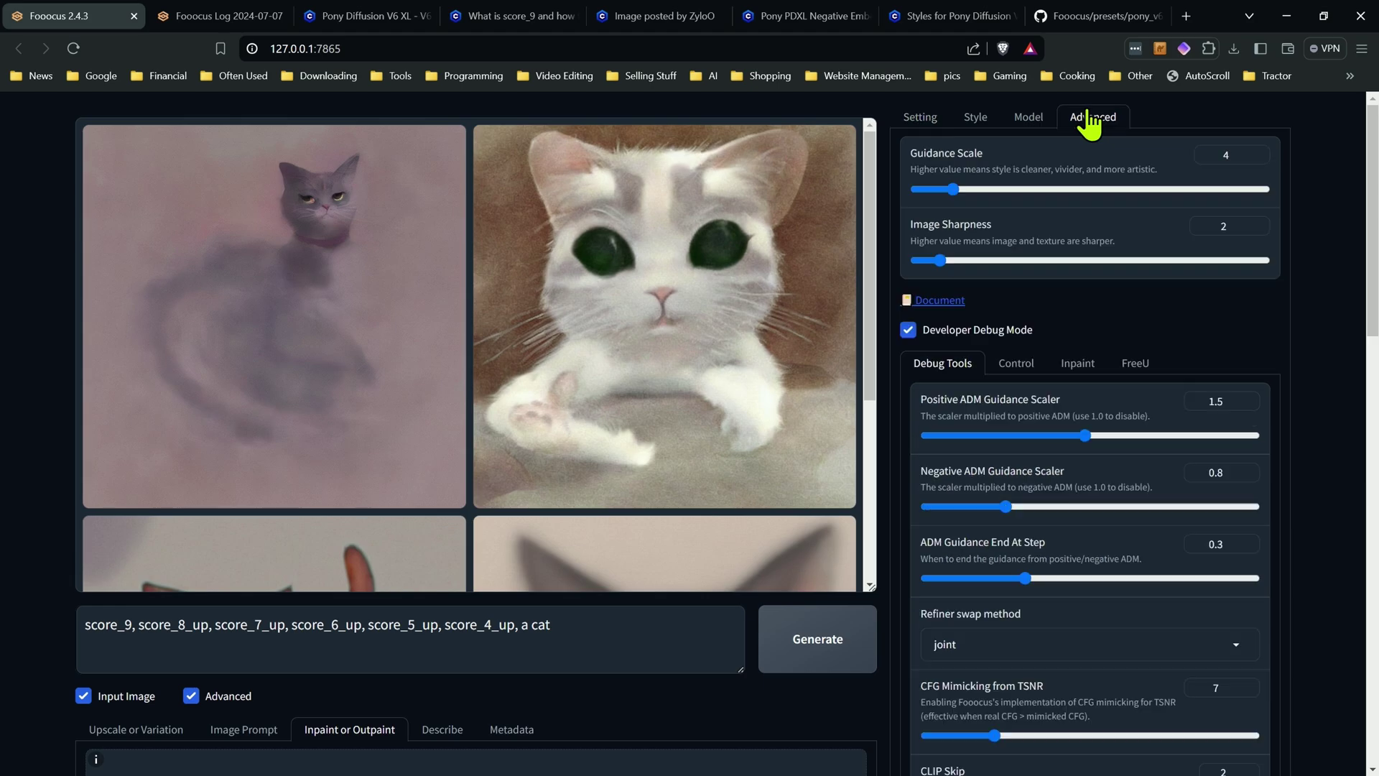
{"action": "double_click", "coordinate": [1226, 157]}
{"action": "type", "text": "7"}
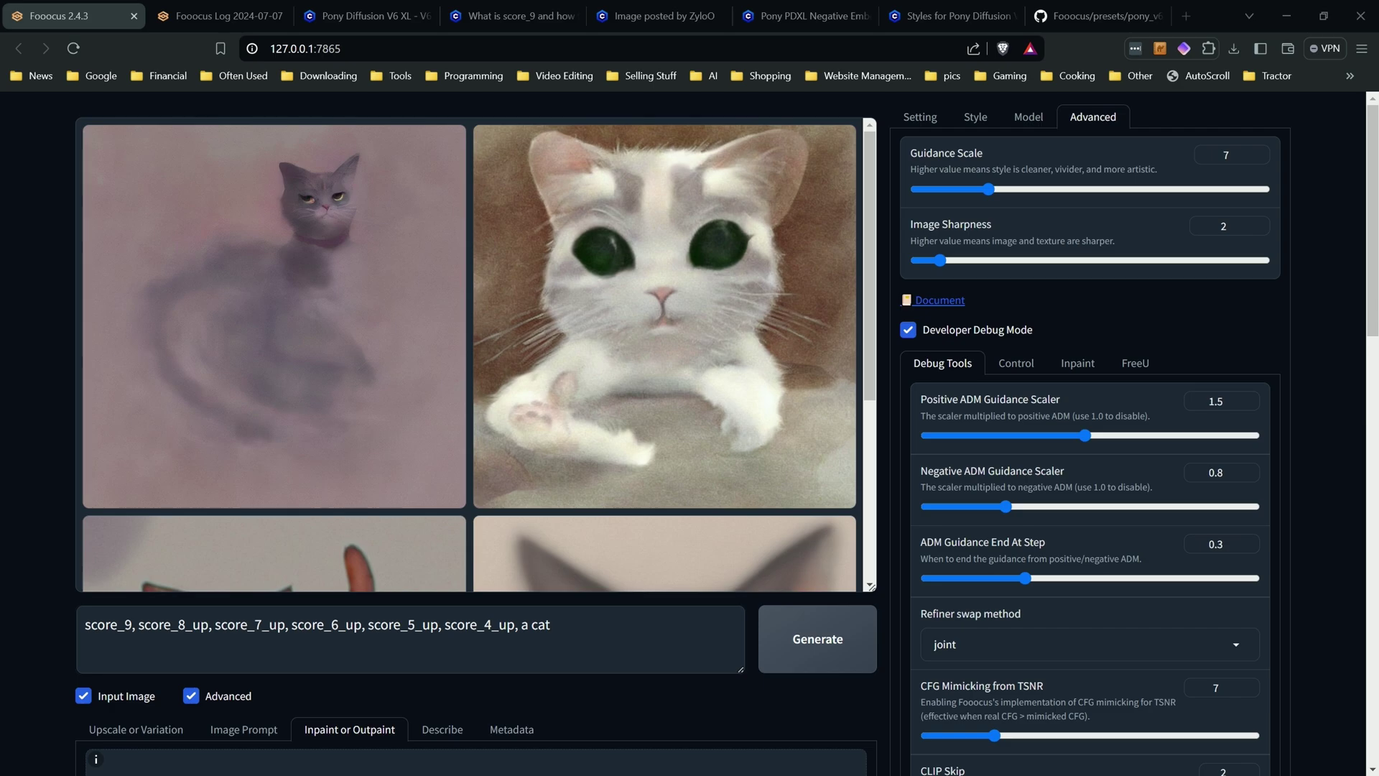
{"action": "key", "text": "alt+Tab"}
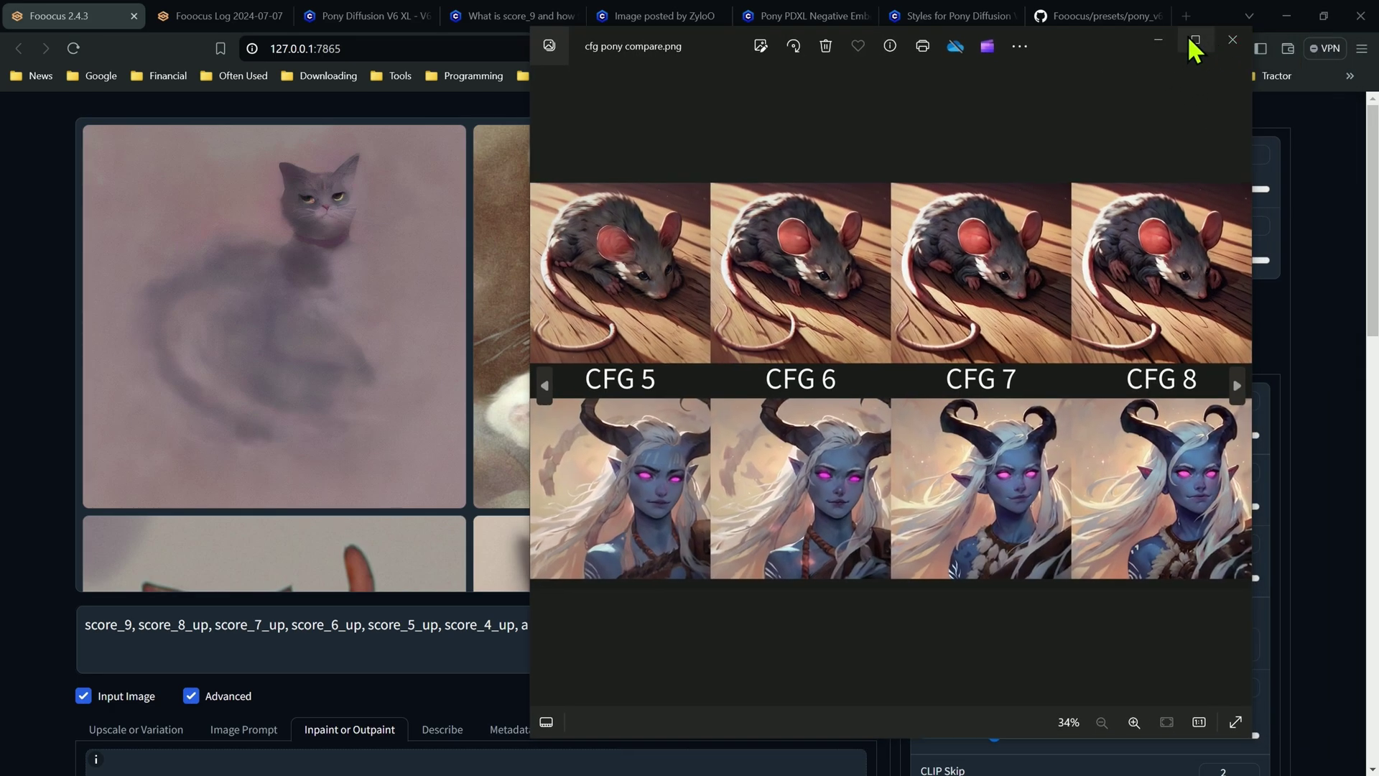
{"action": "left_click", "coordinate": [1188, 36]}
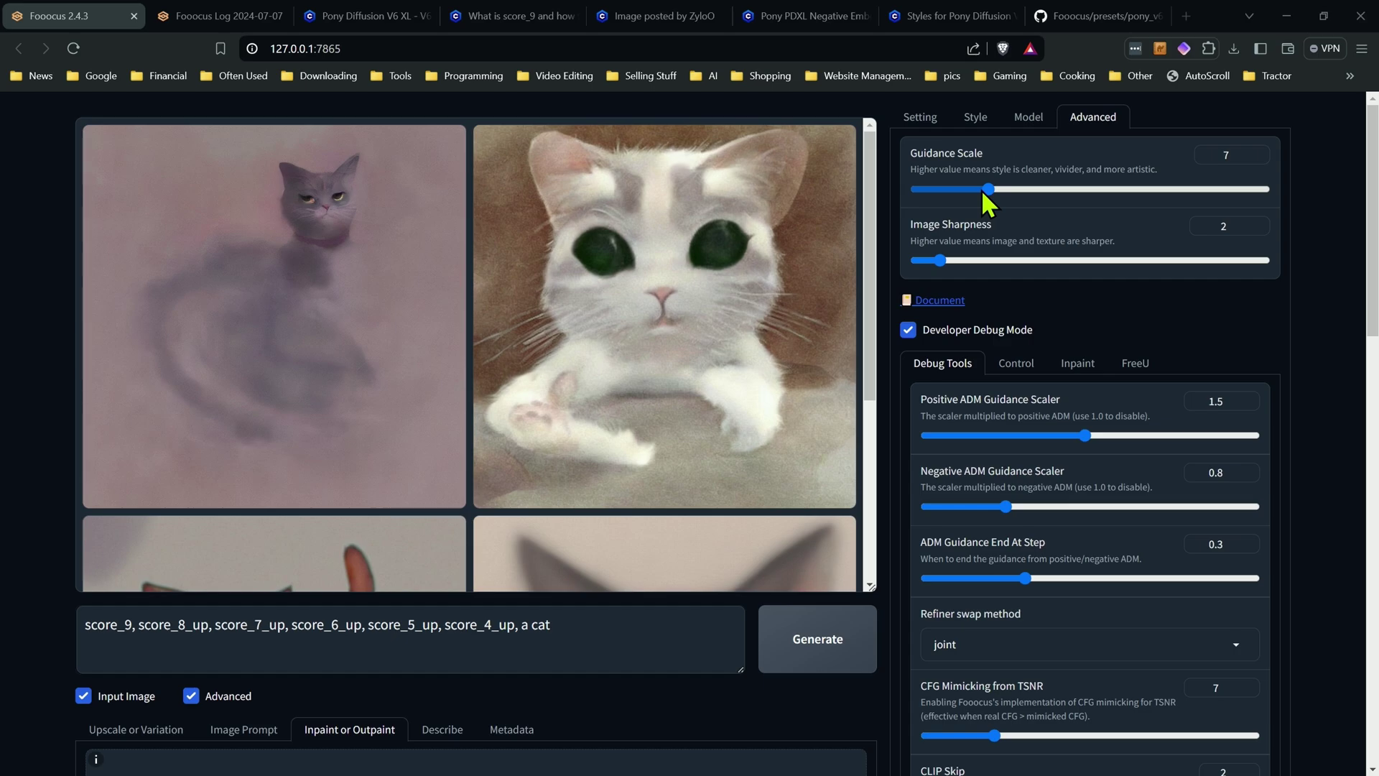
Step: Generate a new four-image batch from the score-tag prompt with guidance scale 7
{"action": "left_click", "coordinate": [920, 117]}
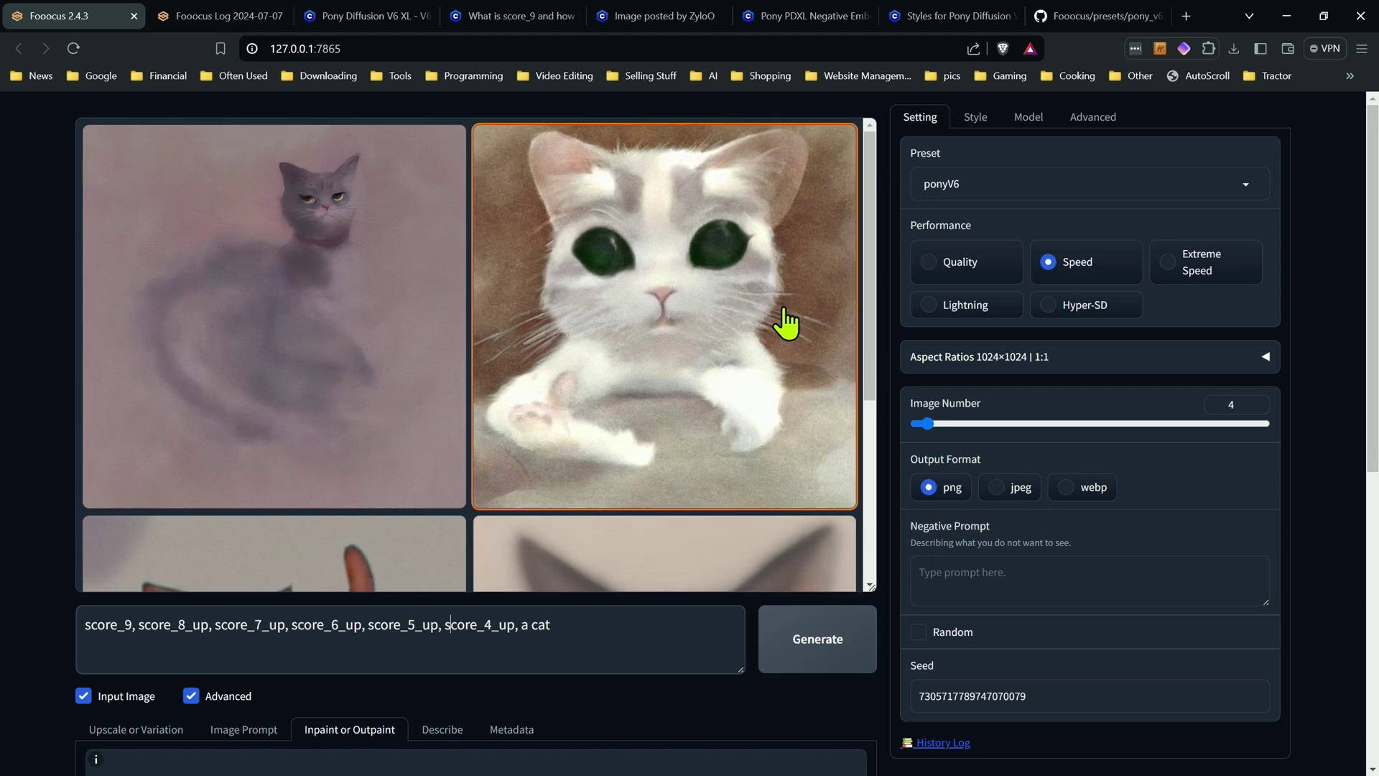
{"action": "left_click", "coordinate": [828, 664]}
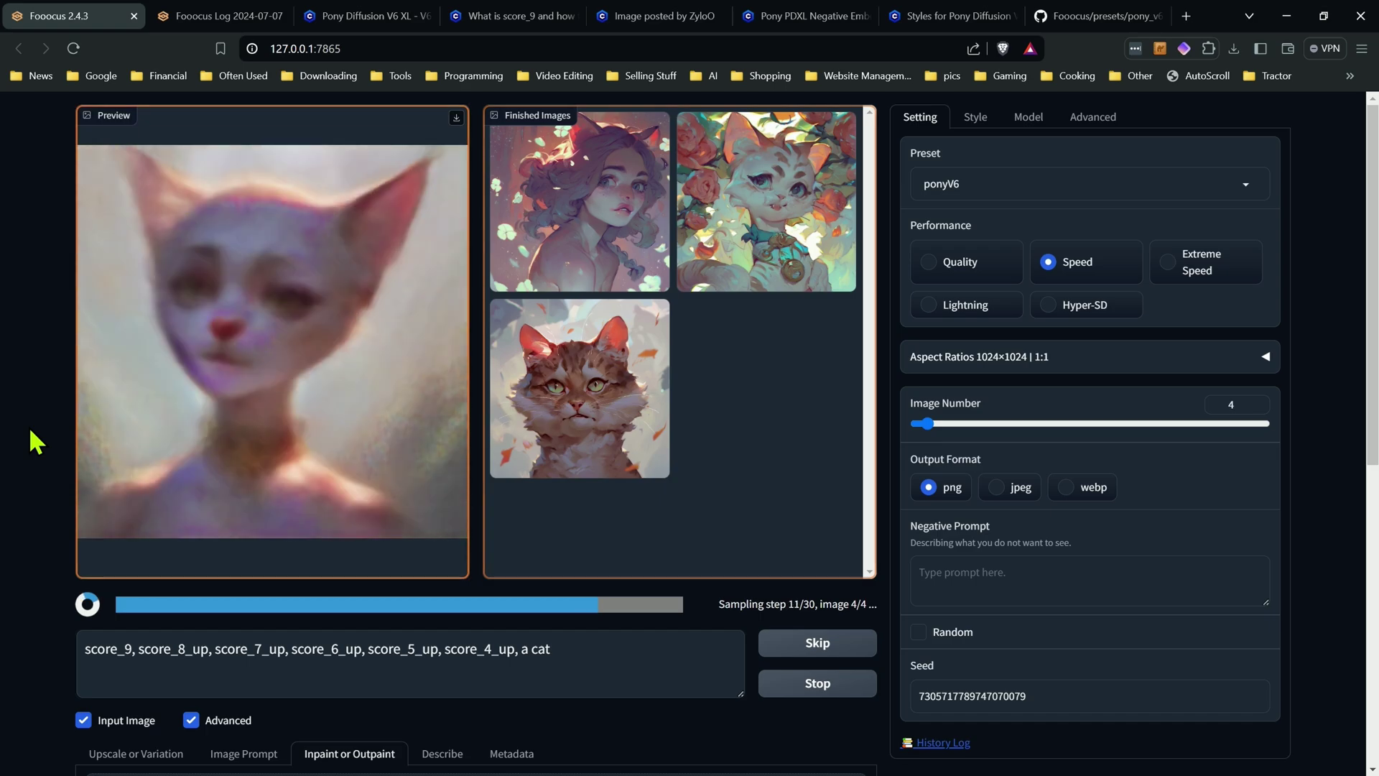
{"action": "left_click", "coordinate": [457, 649]}
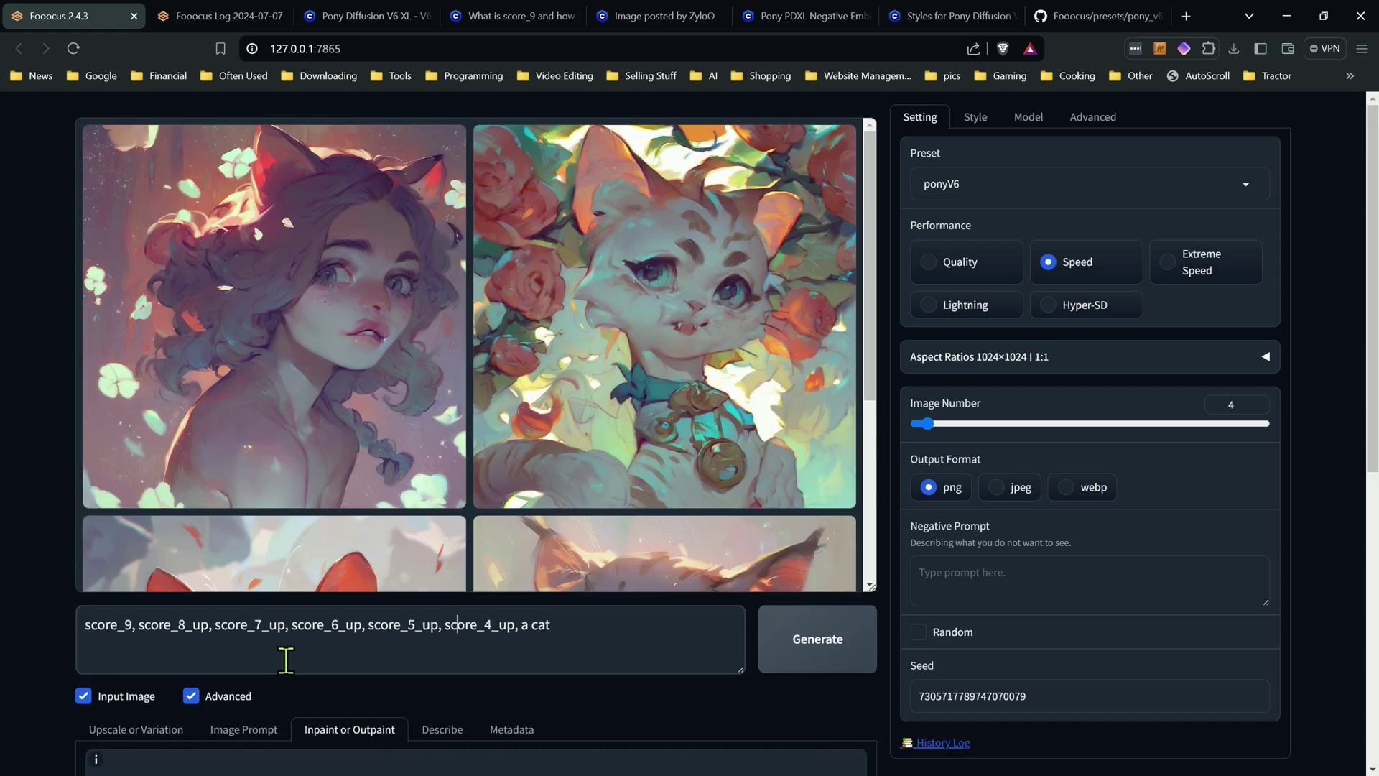
{"action": "scroll", "coordinate": [288, 502], "scroll_direction": "down", "scroll_amount": 5}
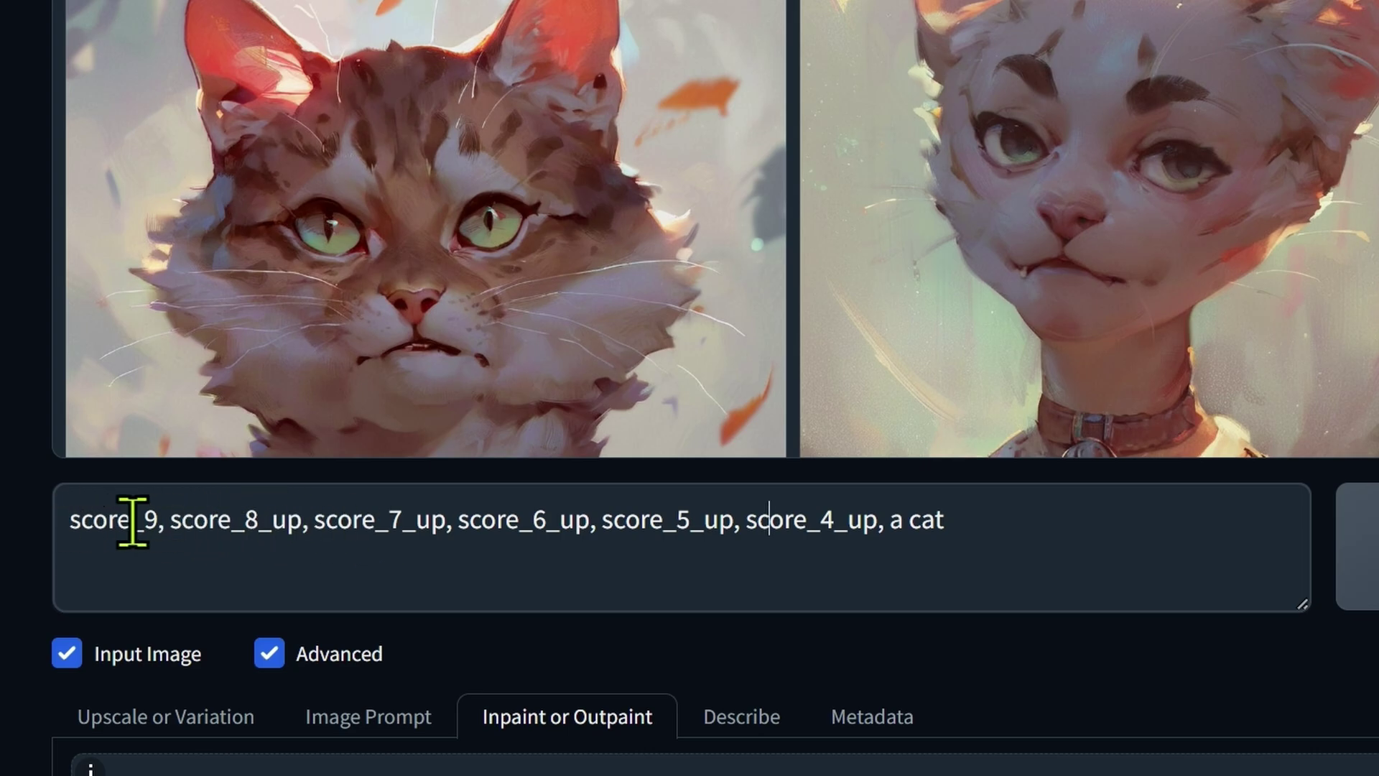
{"action": "left_click_drag", "start_coordinate": [76, 523], "coordinate": [257, 518]}
{"action": "left_click", "coordinate": [193, 518]}
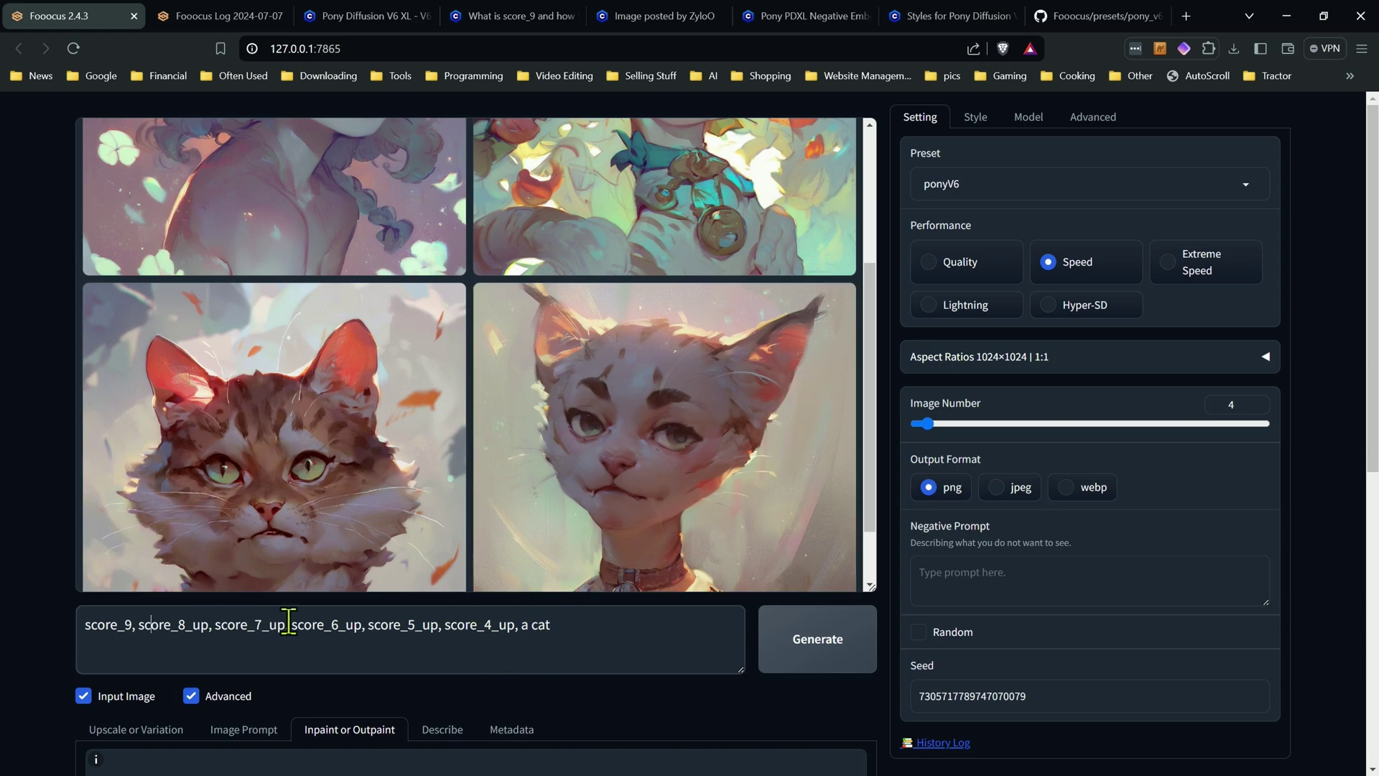
Step: Trim the prompt to 'score_9, score_8_up, score_7_up, a cat' and paste 'score_6, score_5, score_4' as negatives
{"action": "left_click_drag", "start_coordinate": [290, 624], "coordinate": [494, 624]}
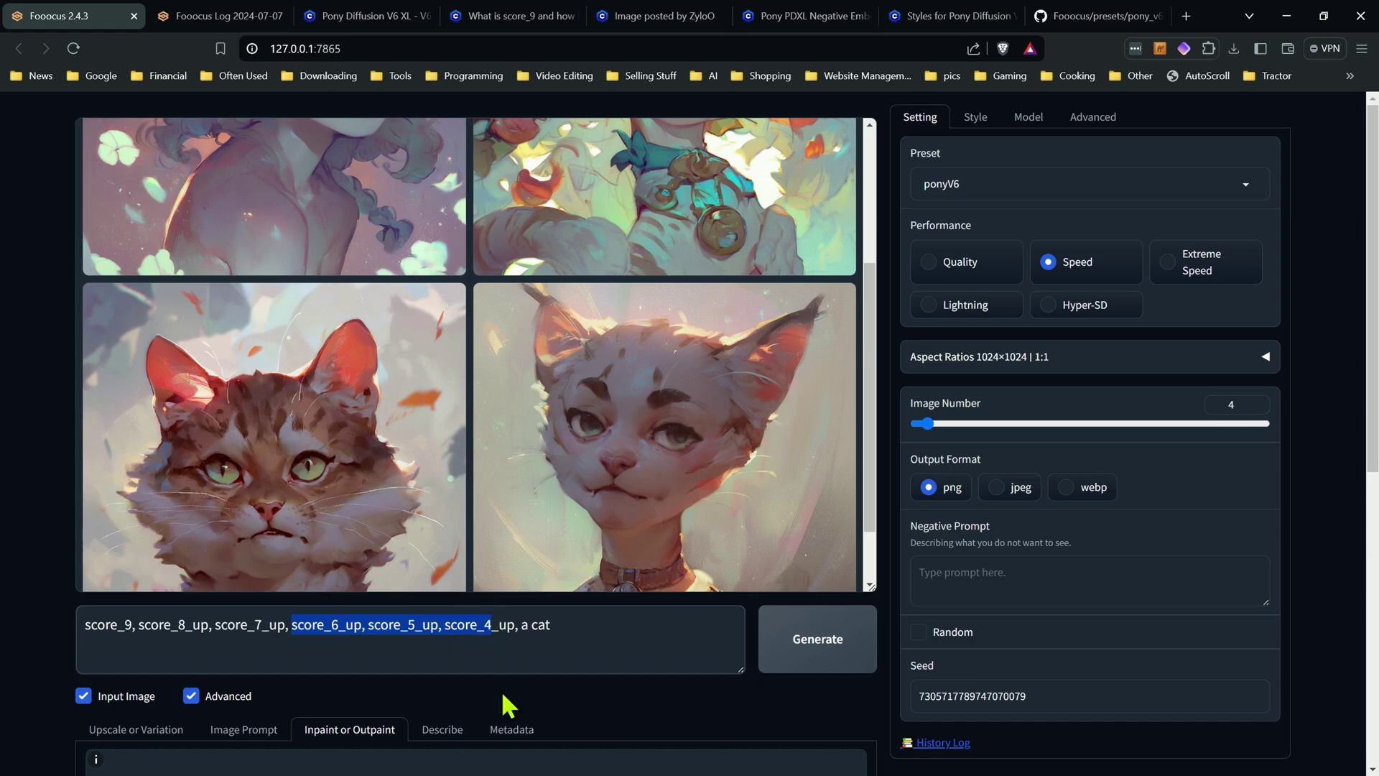
{"action": "key", "text": "BackSpace"}
{"action": "key", "text": "Delete"}
{"action": "key", "text": "Delete"}
{"action": "key", "text": "Delete"}
{"action": "key", "text": "Delete"}
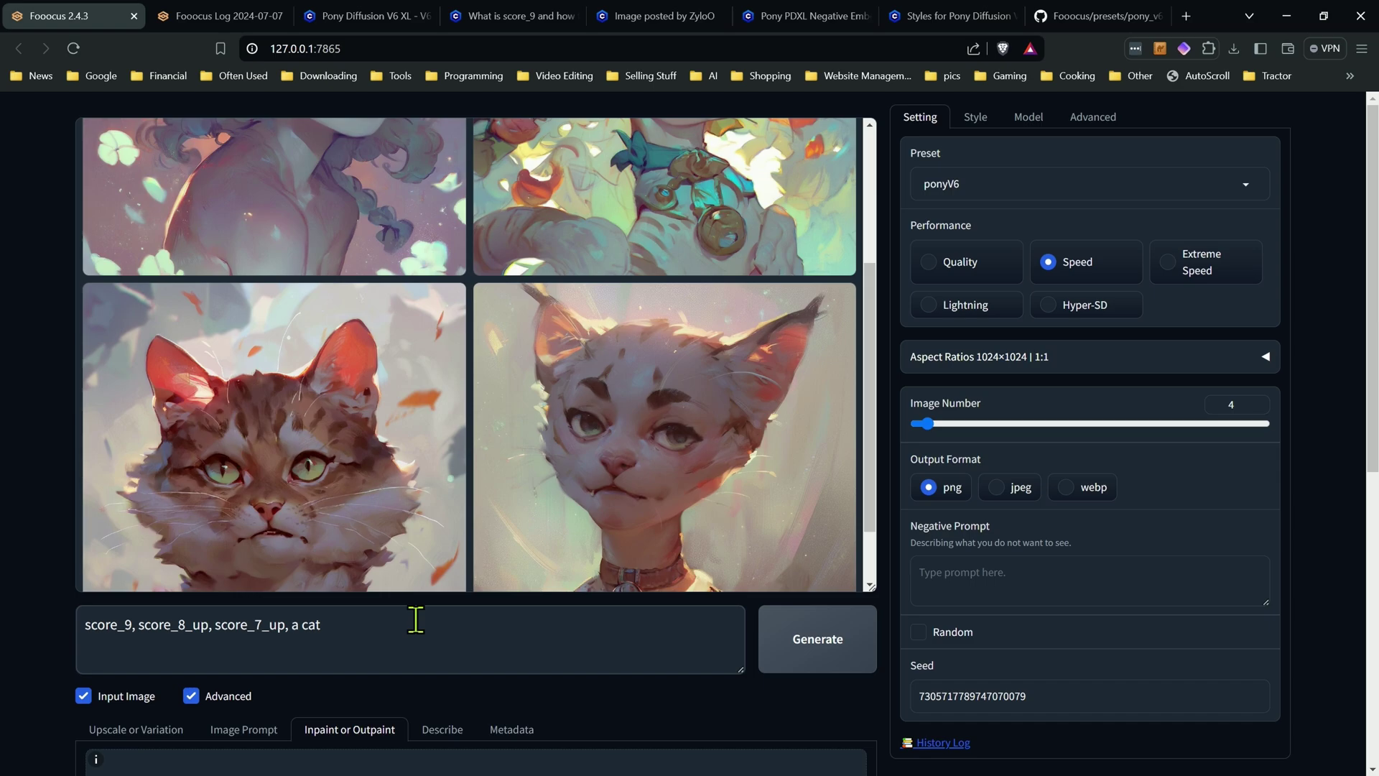
{"action": "right_click", "coordinate": [985, 583]}
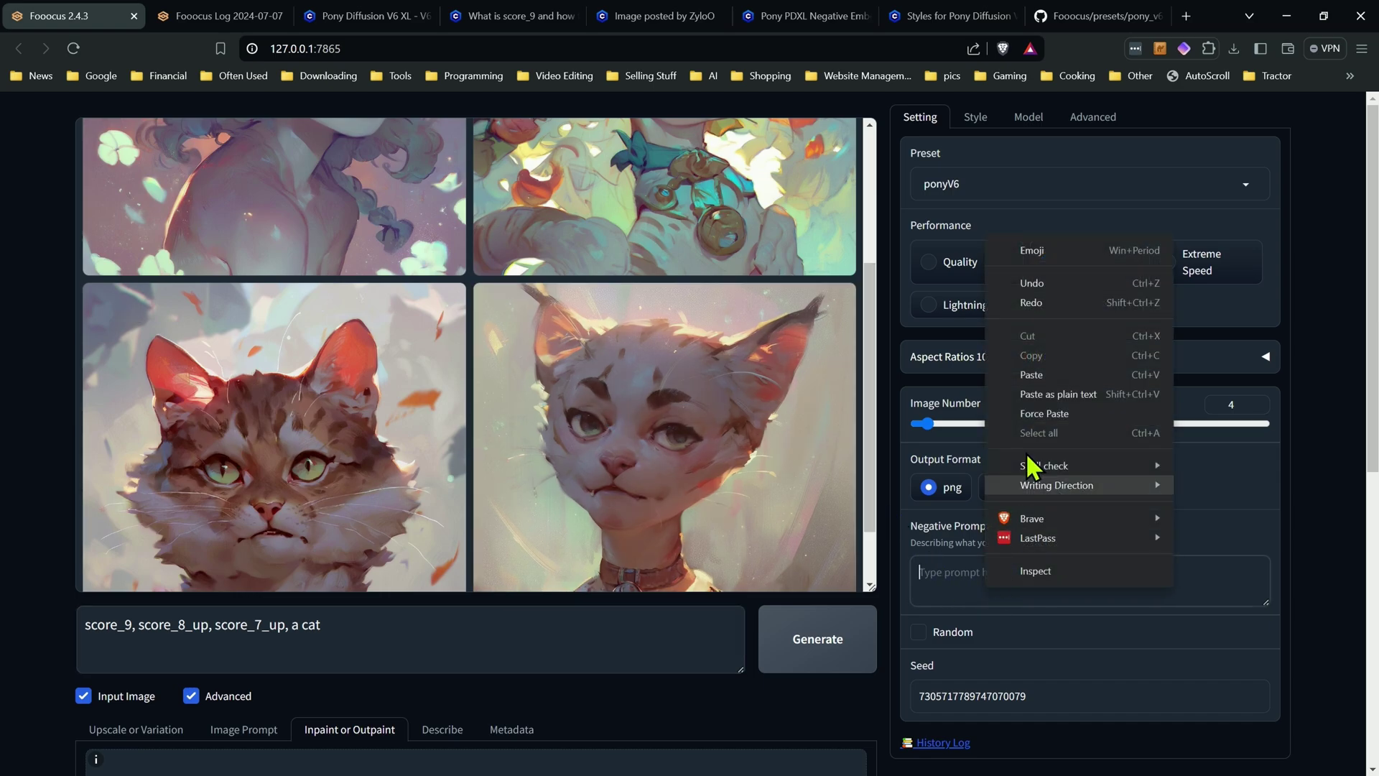
{"action": "left_click", "coordinate": [1034, 376]}
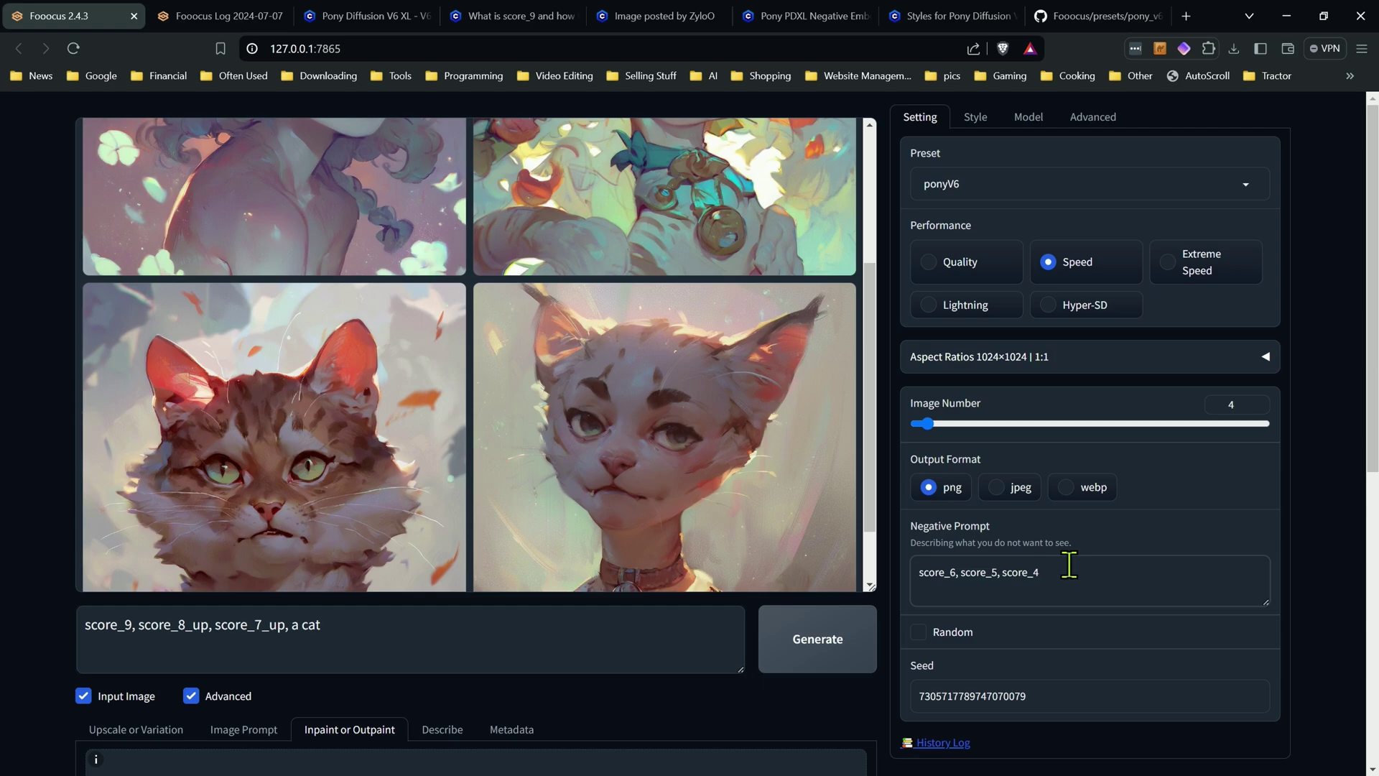
Step: Generate a new cat batch with the trimmed prompt and lower-score negatives
{"action": "left_click", "coordinate": [850, 641]}
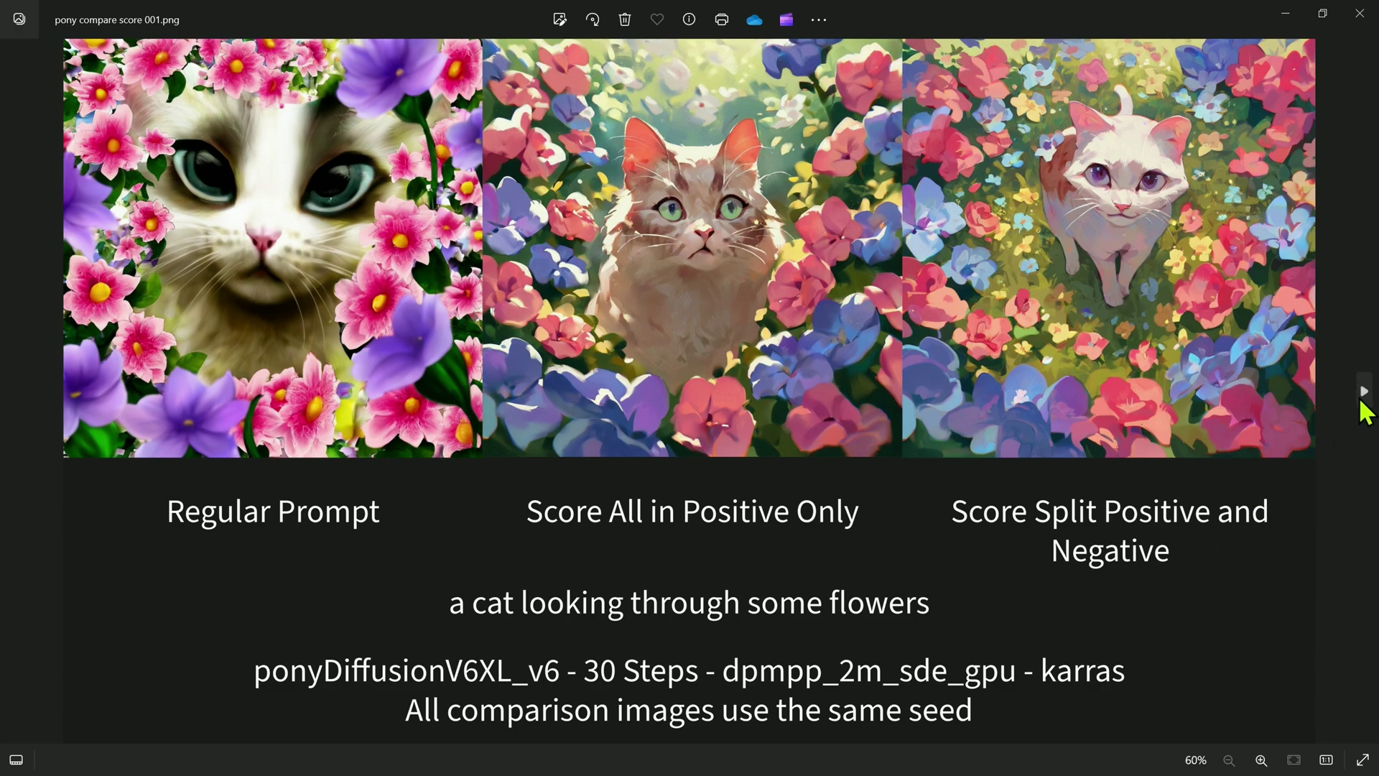
Step: Page through score comparison images 002 to 004, then minimize the Photos viewer
{"action": "left_click", "coordinate": [1362, 402]}
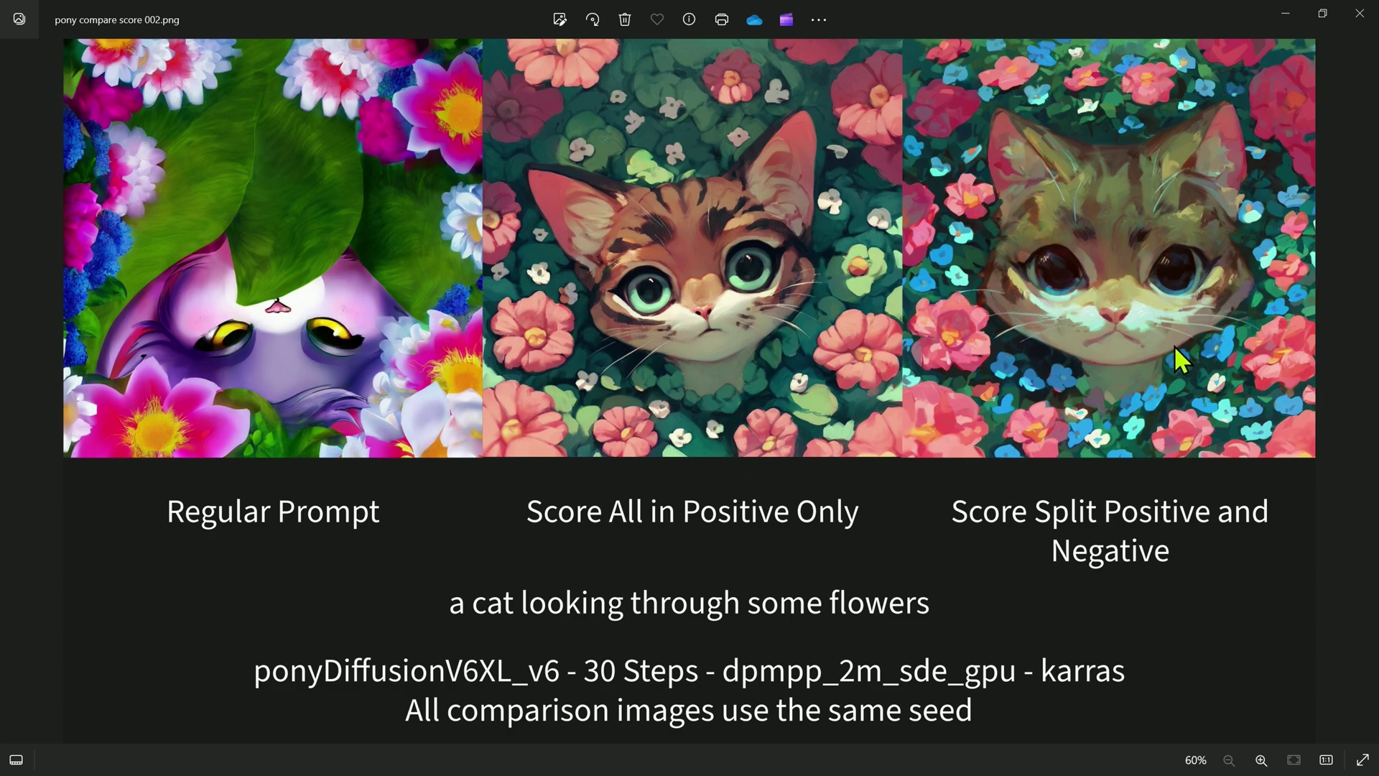
{"action": "mouse_move", "coordinate": [1346, 372]}
{"action": "left_click", "coordinate": [1367, 393]}
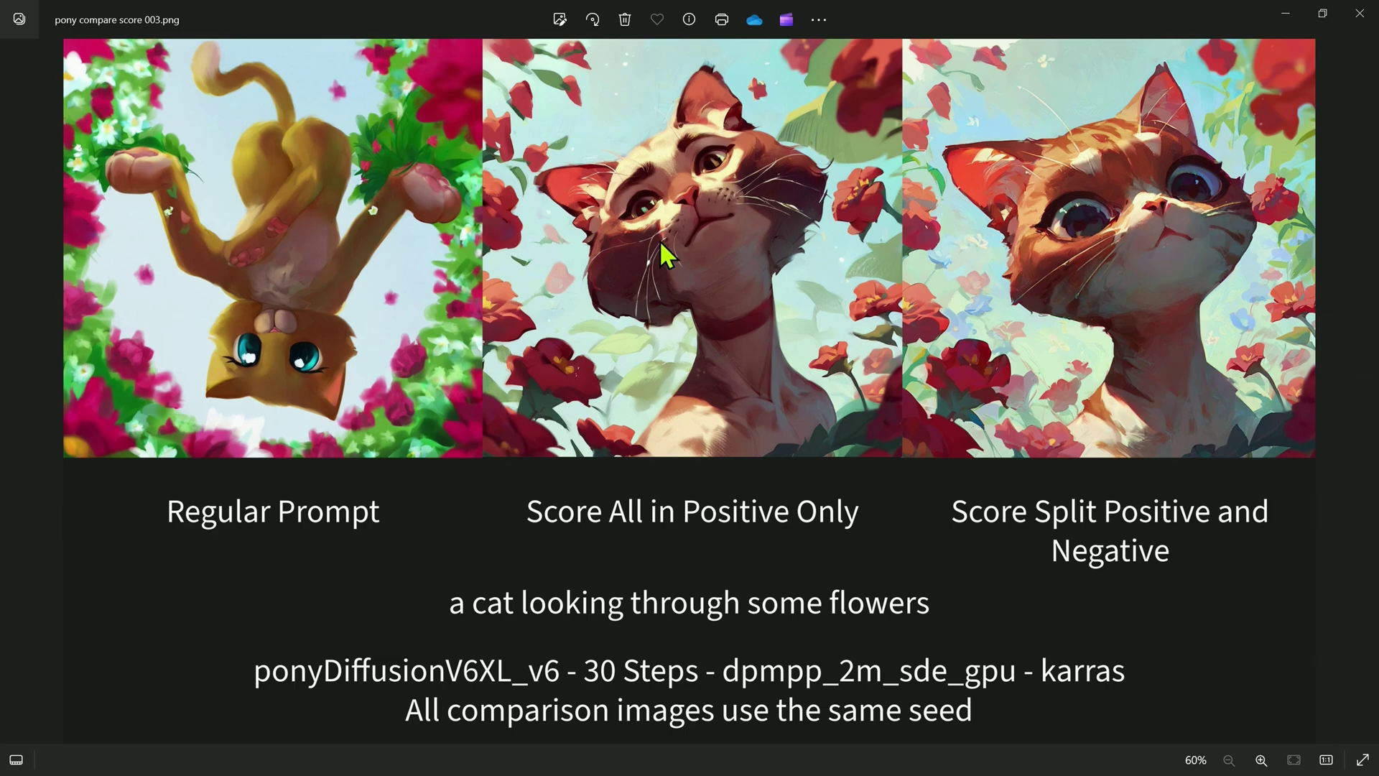
{"action": "left_click", "coordinate": [1364, 394]}
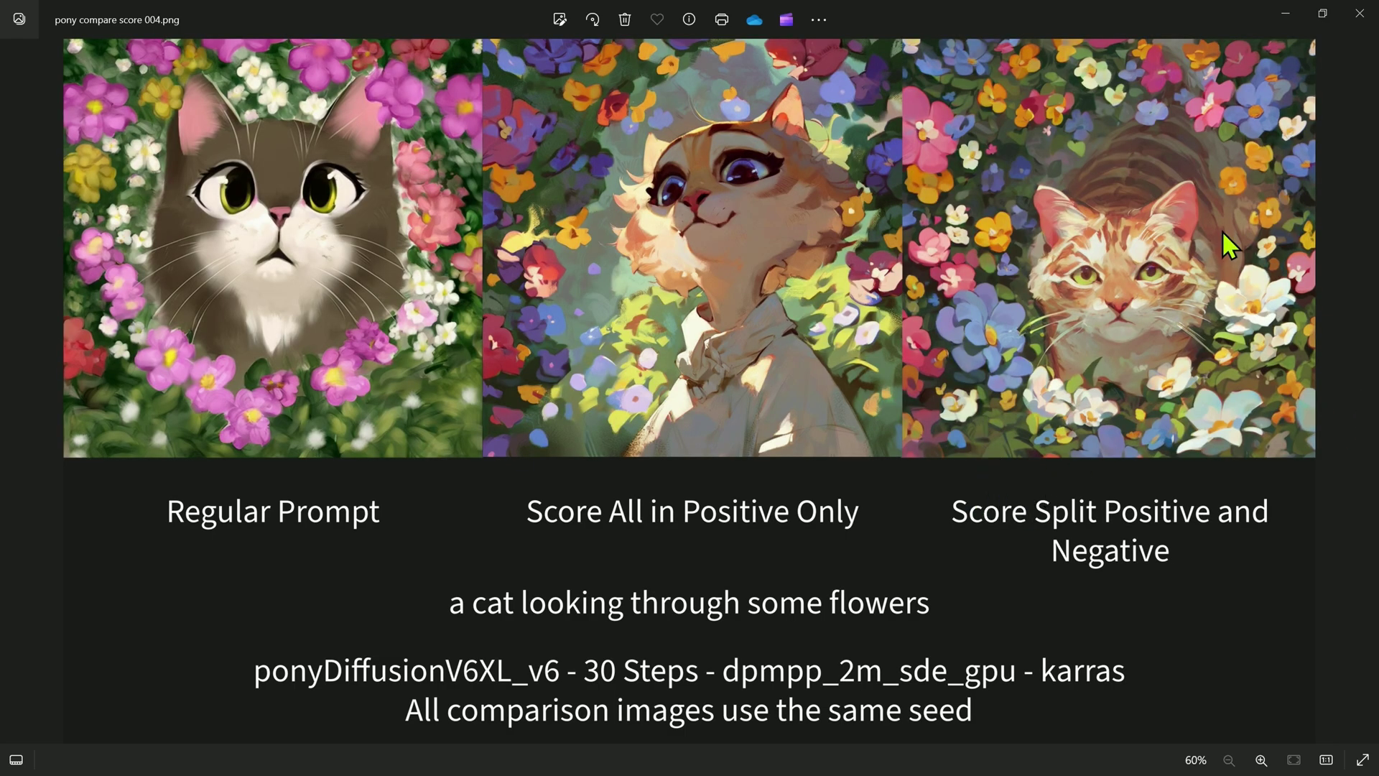
{"action": "left_click", "coordinate": [1283, 15]}
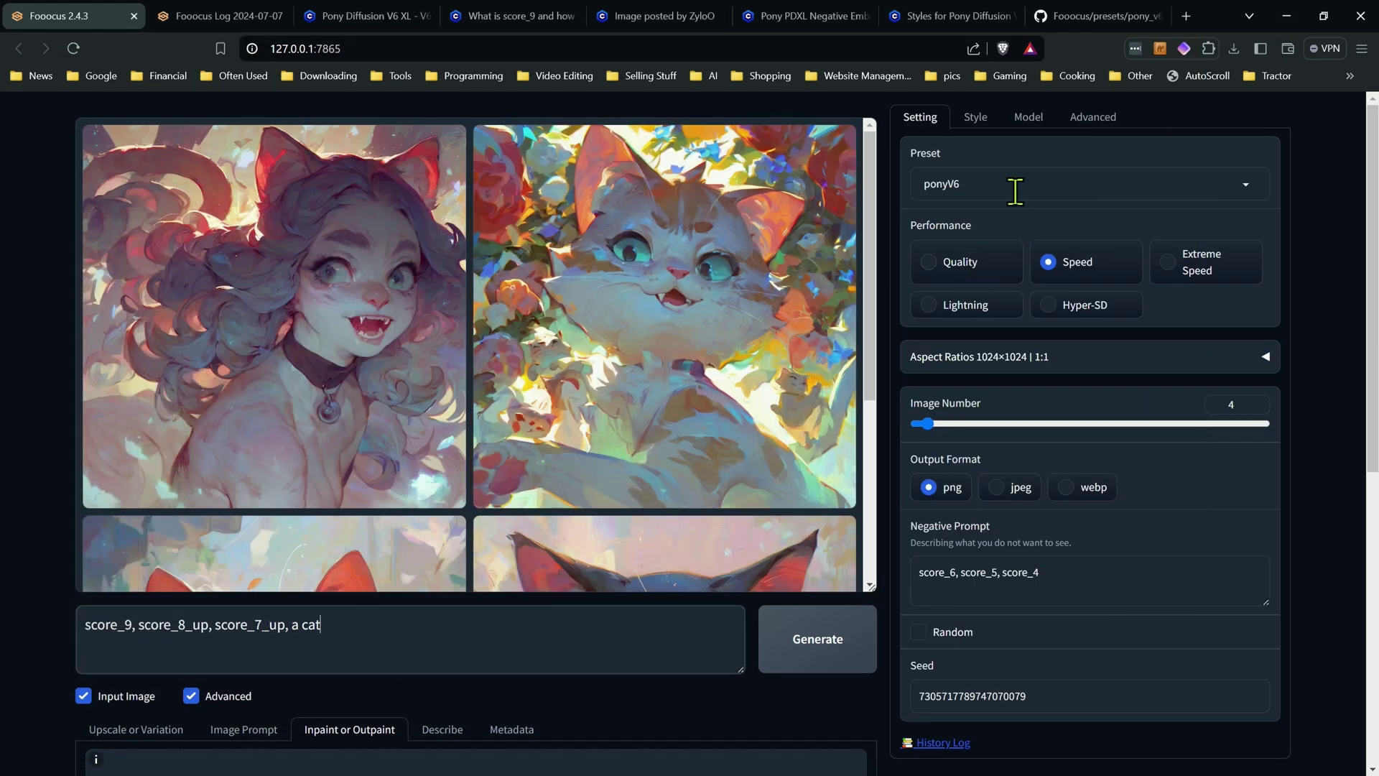
Step: Confirm ponyV6 as the preset after briefly trying another preset from the list
{"action": "left_click", "coordinate": [998, 181]}
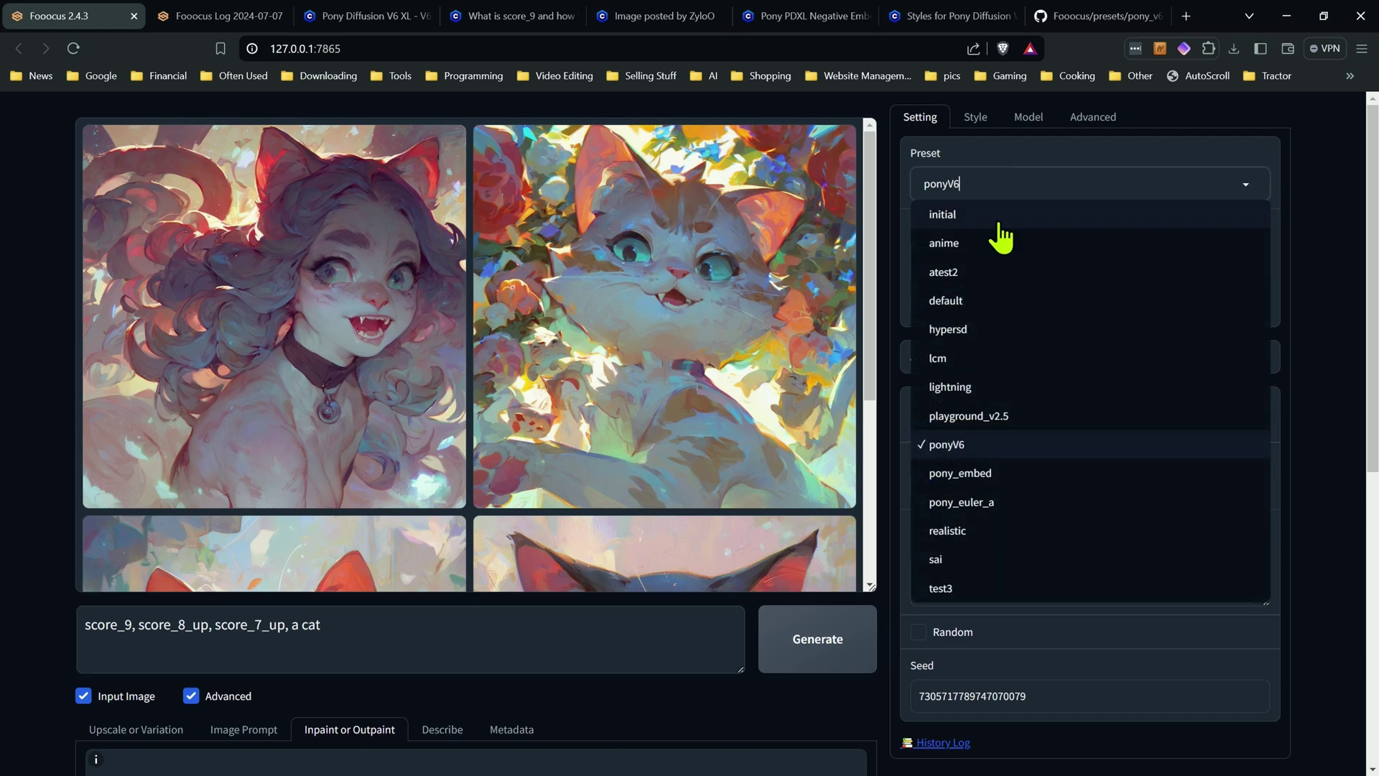
{"action": "left_click", "coordinate": [976, 445]}
{"action": "left_click", "coordinate": [998, 179]}
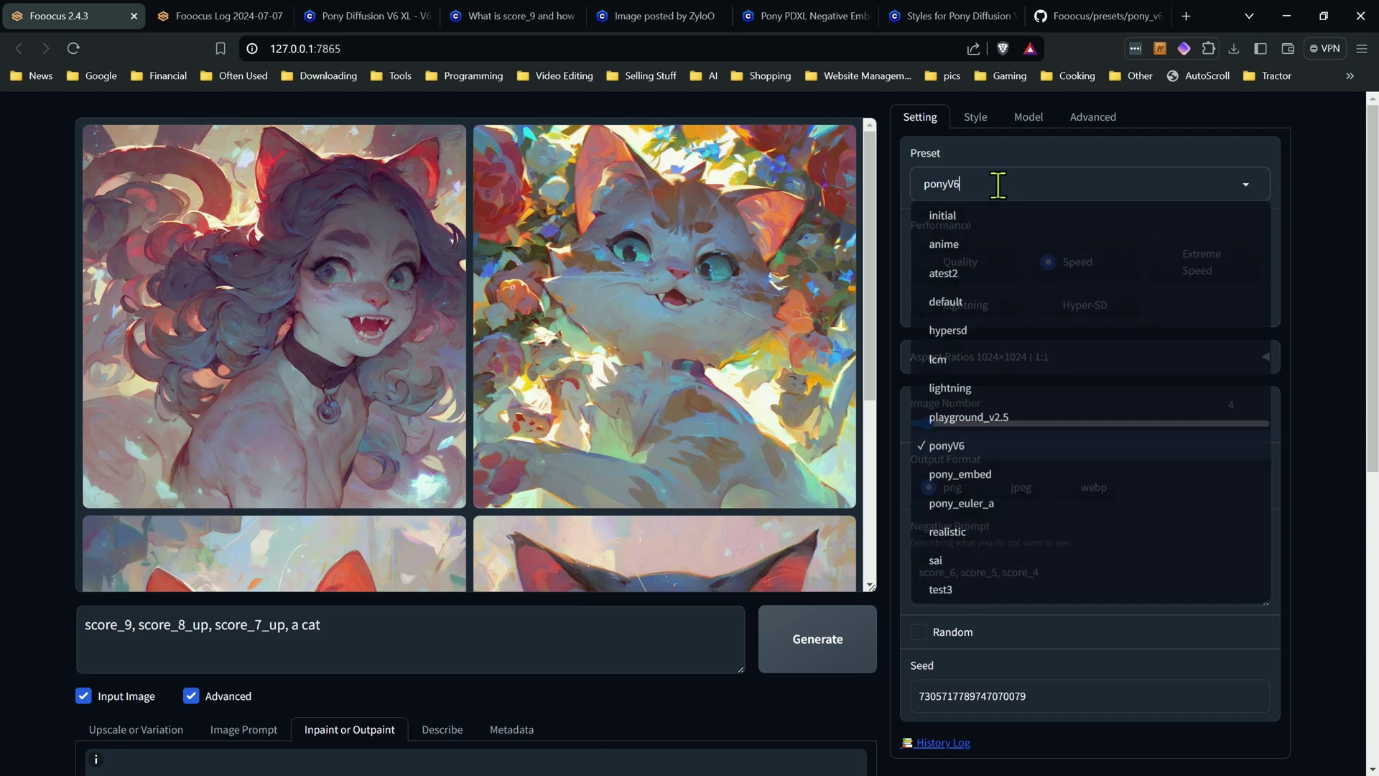
{"action": "left_click", "coordinate": [980, 422]}
{"action": "left_click", "coordinate": [1031, 180]}
{"action": "left_click", "coordinate": [998, 451]}
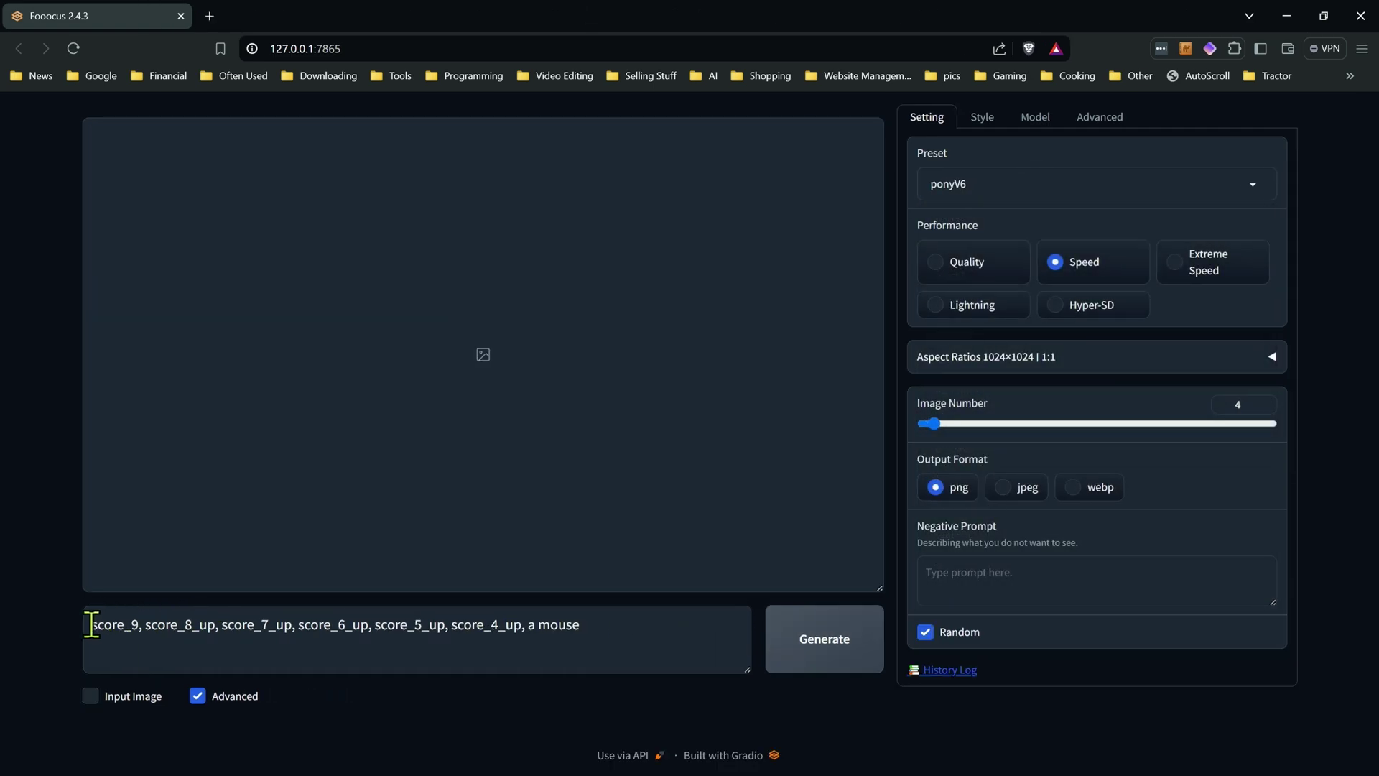
Step: Keep the score_9 through score_4_up tags plus 'a mouse' in the prompt and clear the negative prompt
{"action": "left_click_drag", "start_coordinate": [91, 624], "coordinate": [520, 624]}
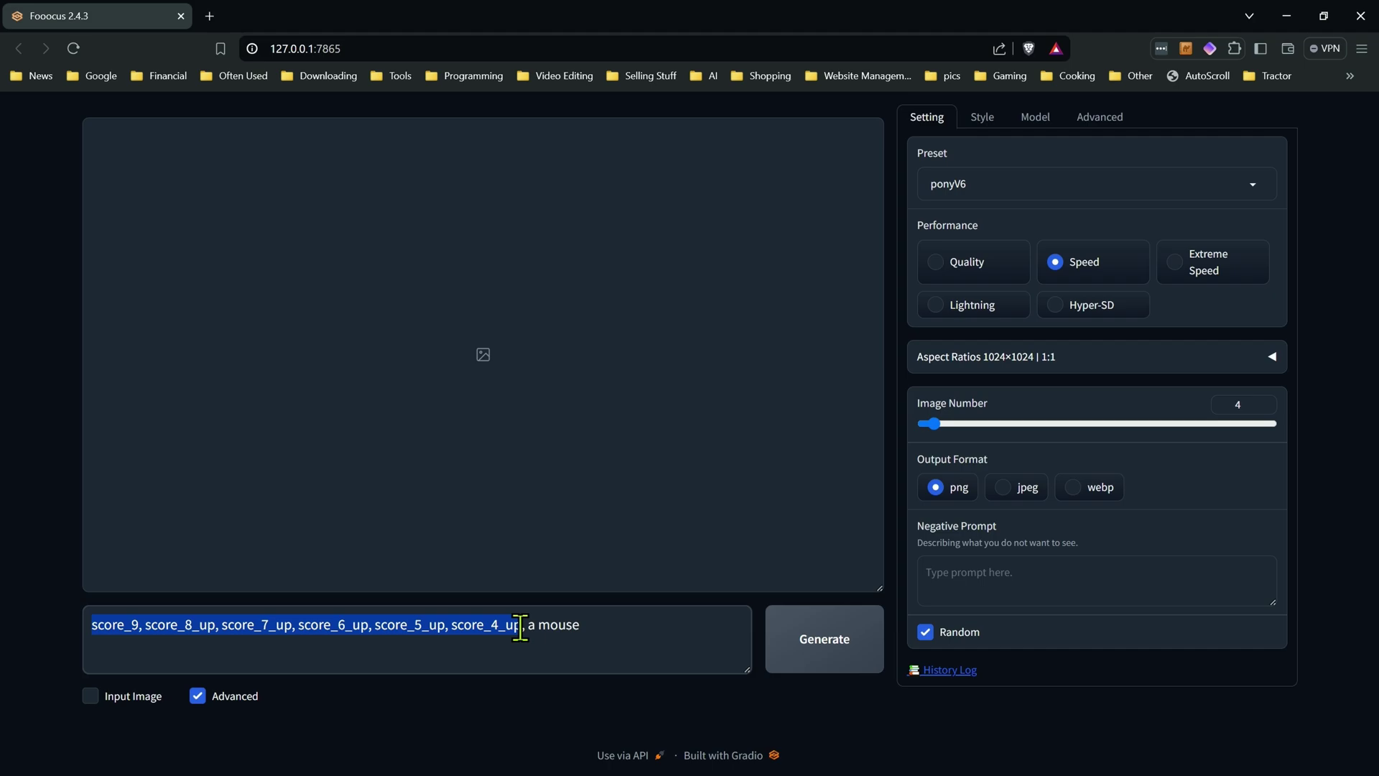
{"action": "left_click", "coordinate": [575, 629]}
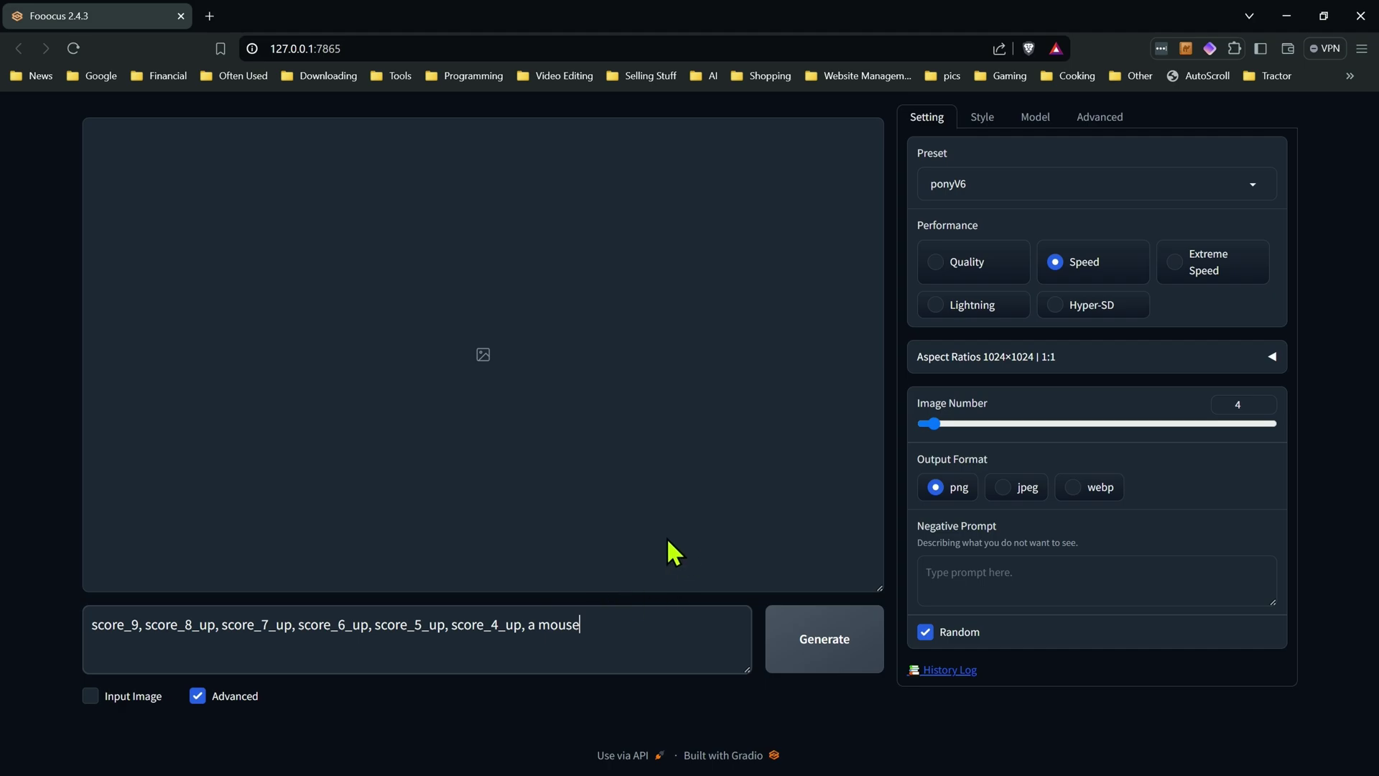
{"action": "left_click", "coordinate": [974, 571]}
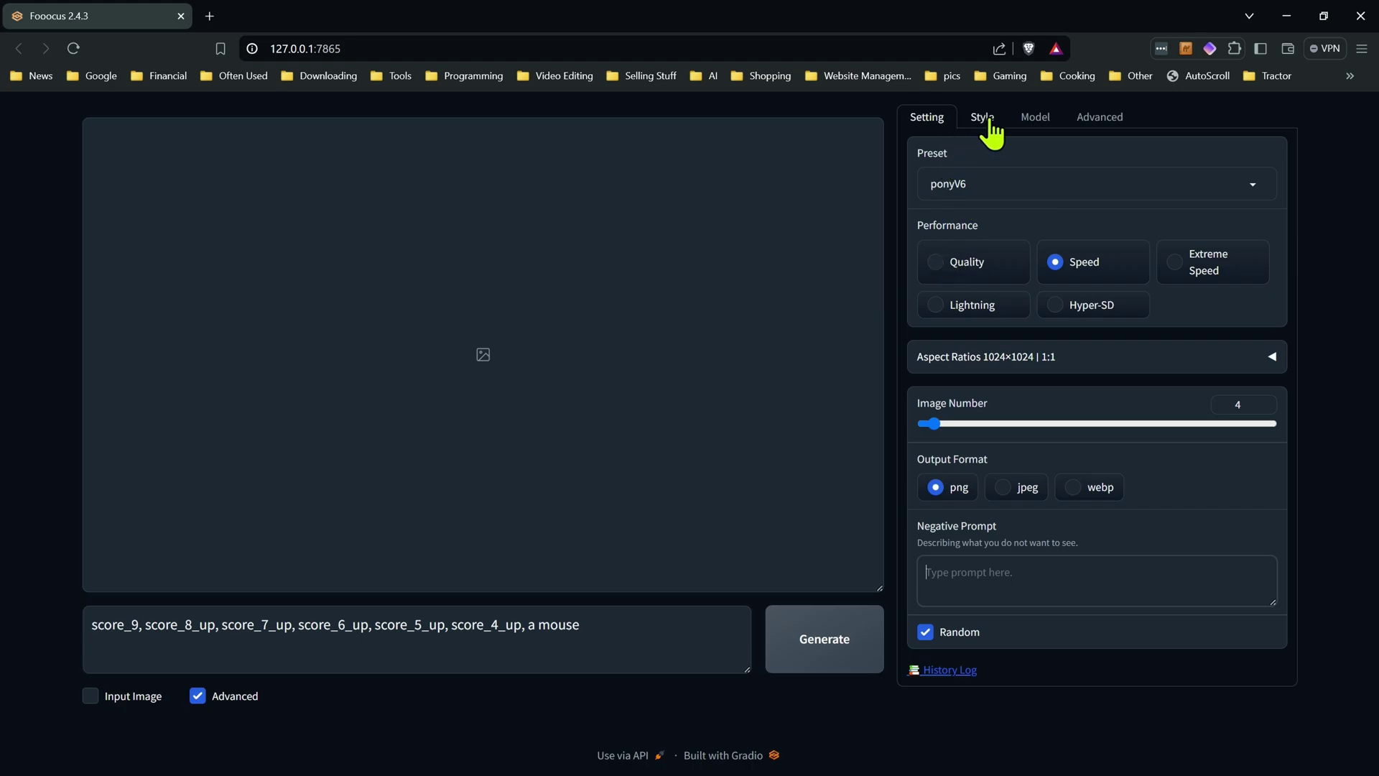
Step: Turn on Developer Debug Mode in the Advanced settings
{"action": "left_click", "coordinate": [1070, 118]}
{"action": "left_click", "coordinate": [1129, 331]}
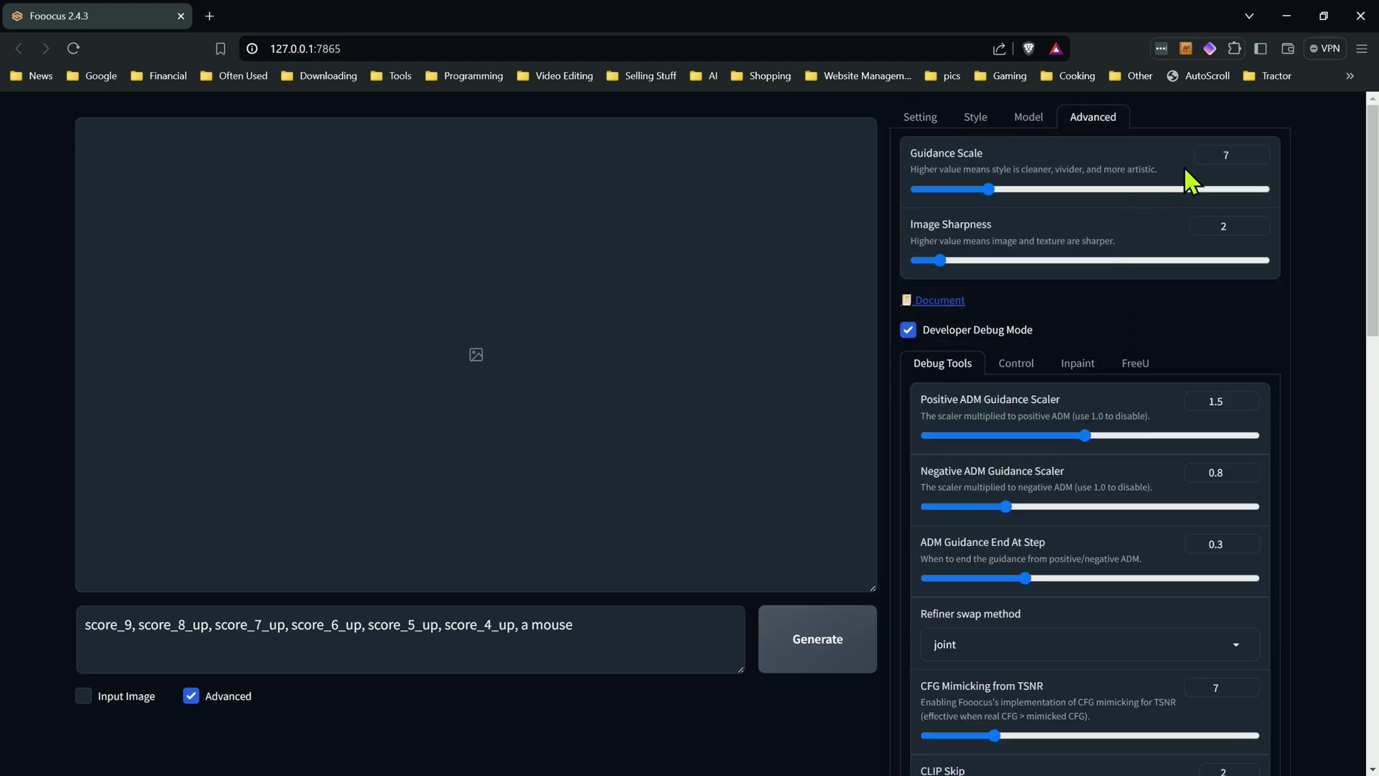
{"action": "left_click", "coordinate": [916, 333]}
{"action": "left_click", "coordinate": [916, 334]}
Step: Look through the Sampler dropdown for the euler_ancestral option
{"action": "scroll", "coordinate": [984, 302], "scroll_direction": "down", "scroll_amount": 5}
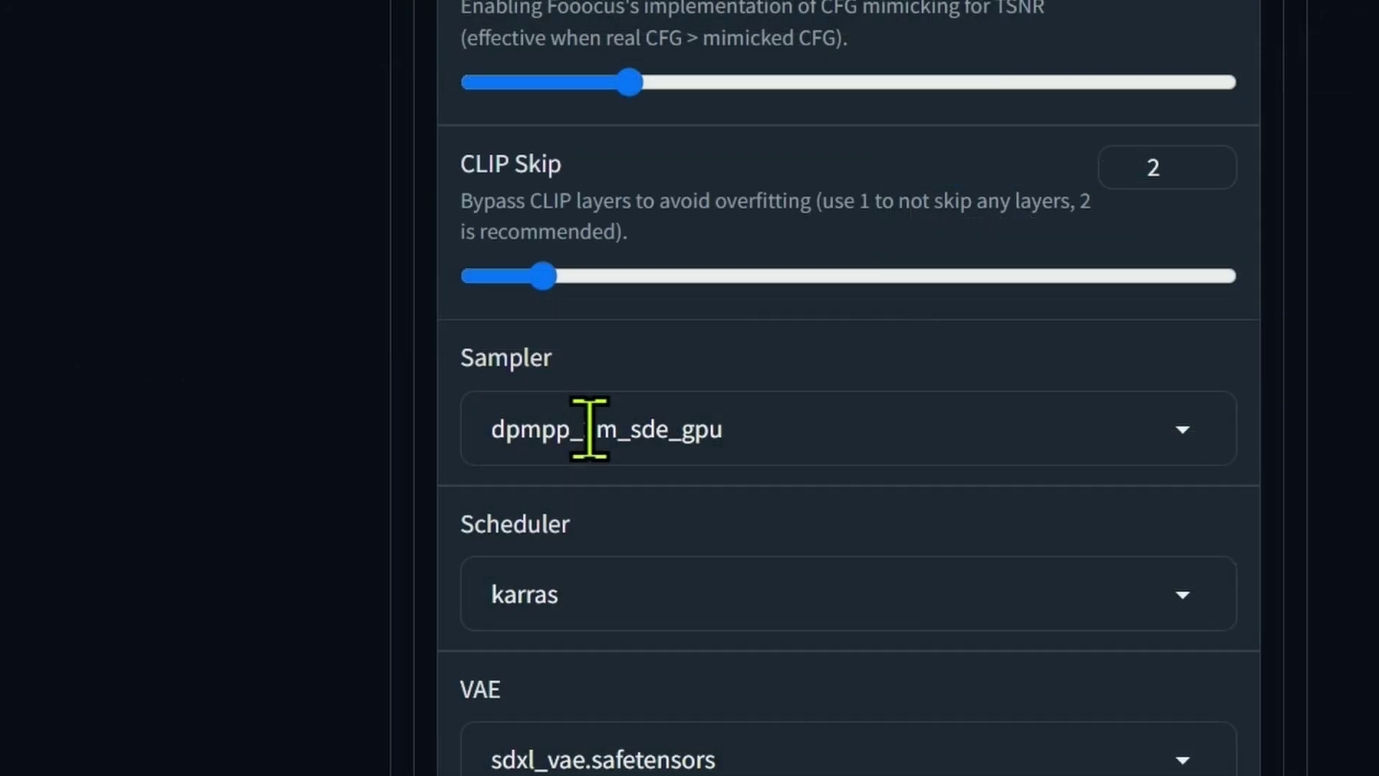
{"action": "left_click", "coordinate": [976, 563]}
{"action": "scroll", "coordinate": [983, 455], "scroll_direction": "up", "scroll_amount": 3}
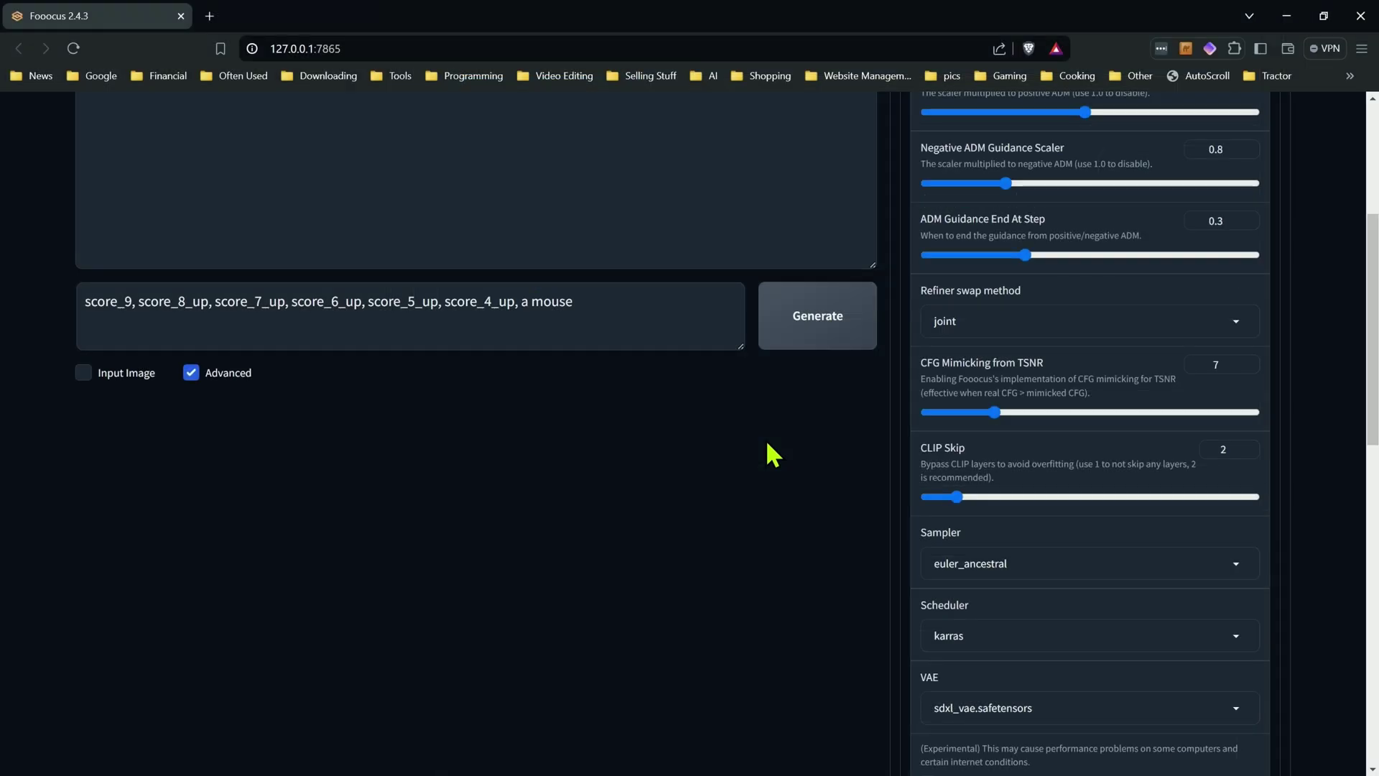
{"action": "scroll", "coordinate": [767, 444], "scroll_direction": "up", "scroll_amount": 1}
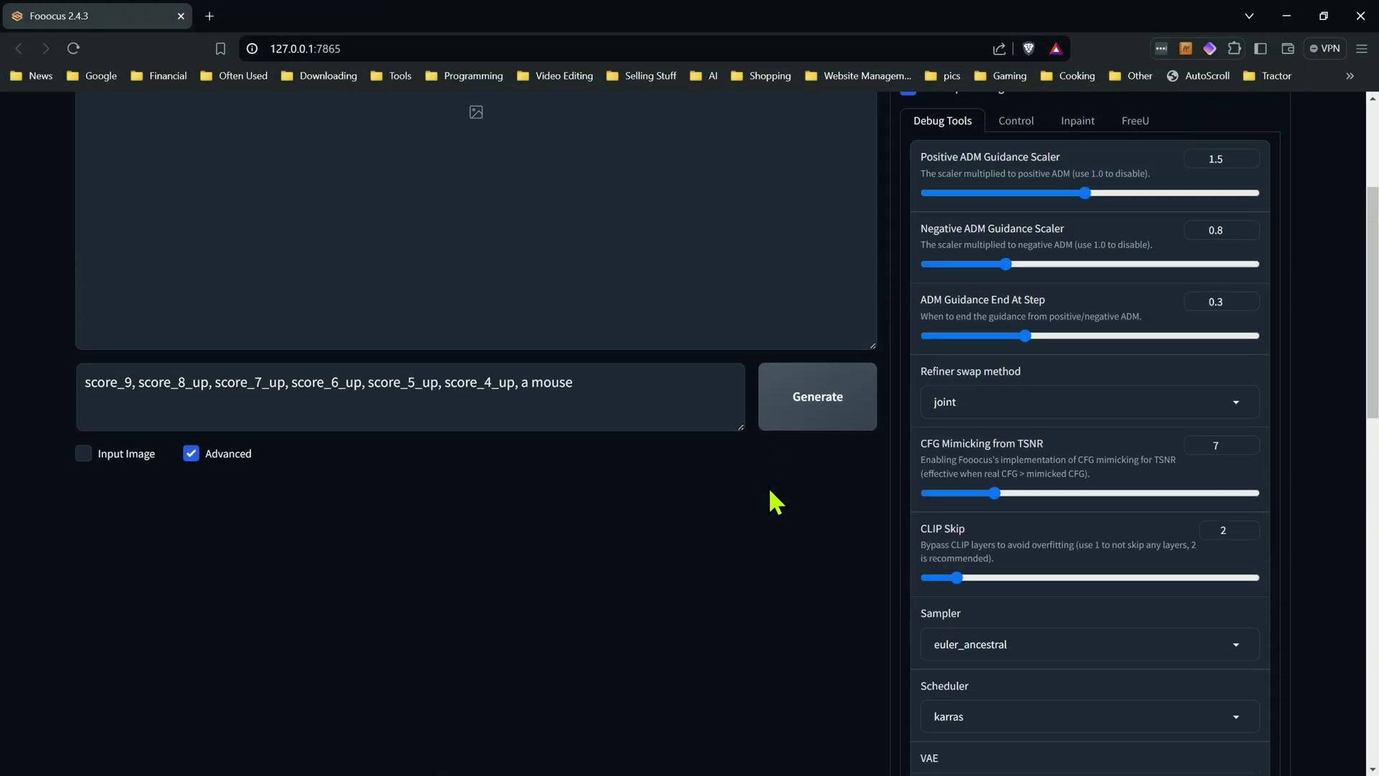
{"action": "scroll", "coordinate": [812, 556], "scroll_direction": "up", "scroll_amount": 2}
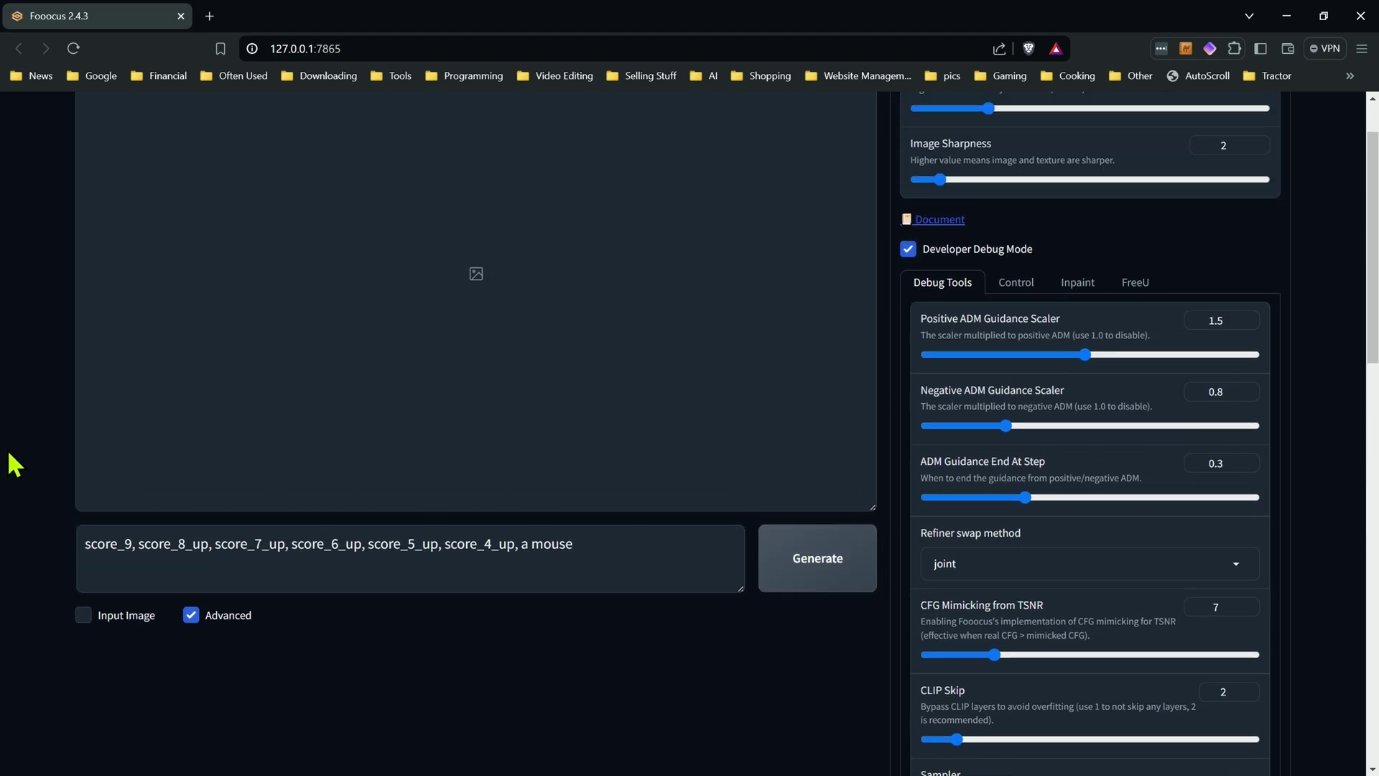
{"action": "scroll", "coordinate": [725, 703], "scroll_direction": "down", "scroll_amount": 2}
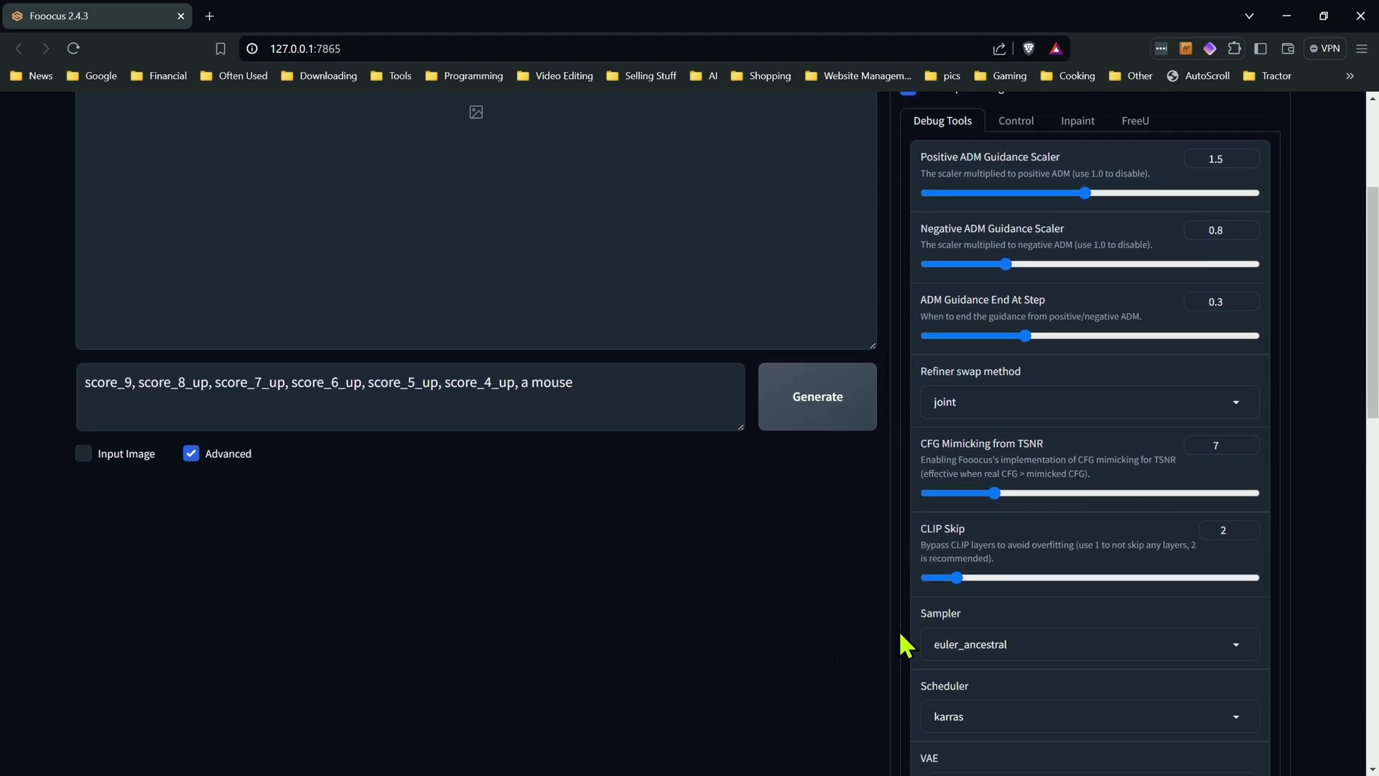
{"action": "scroll", "coordinate": [933, 618], "scroll_direction": "down", "scroll_amount": 1}
{"action": "left_click", "coordinate": [991, 563]}
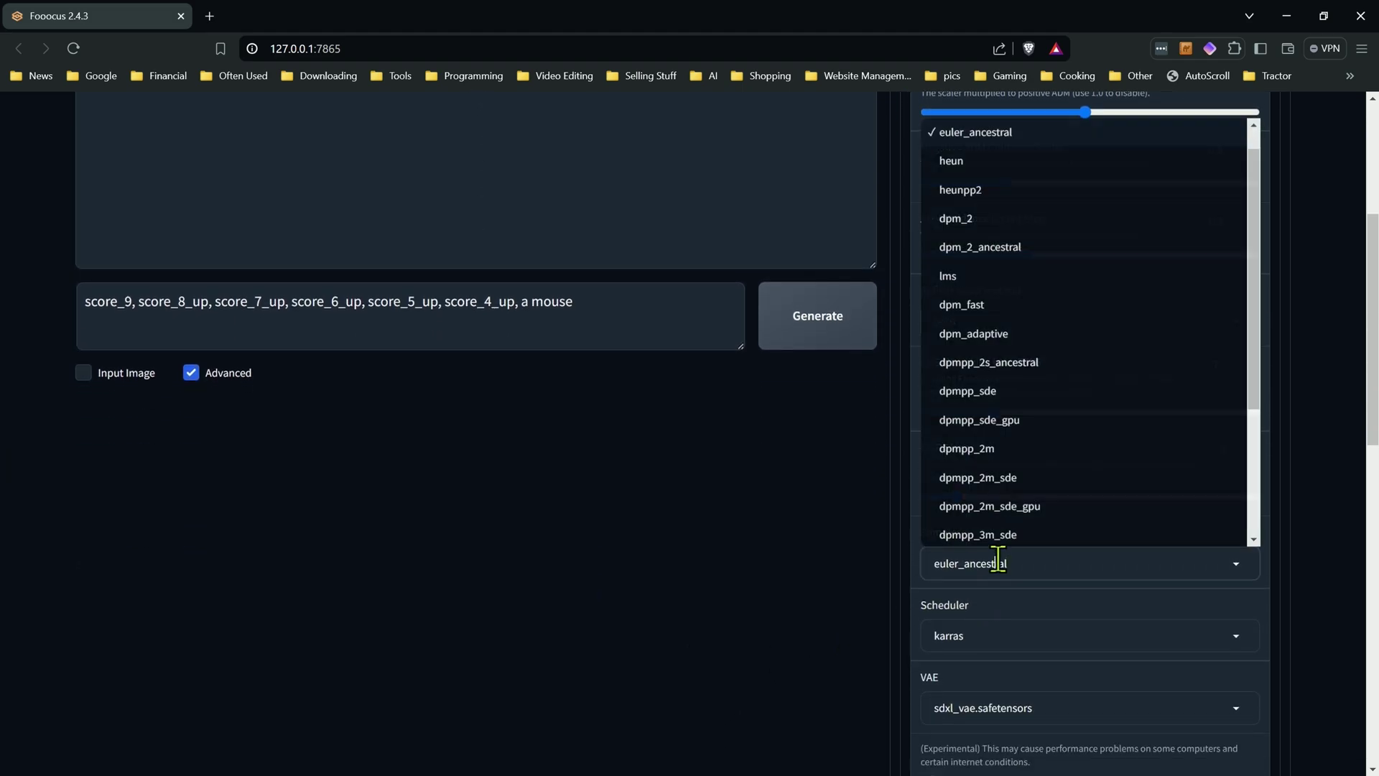
{"action": "left_click", "coordinate": [822, 455]}
{"action": "scroll", "coordinate": [733, 467], "scroll_direction": "up", "scroll_amount": 4}
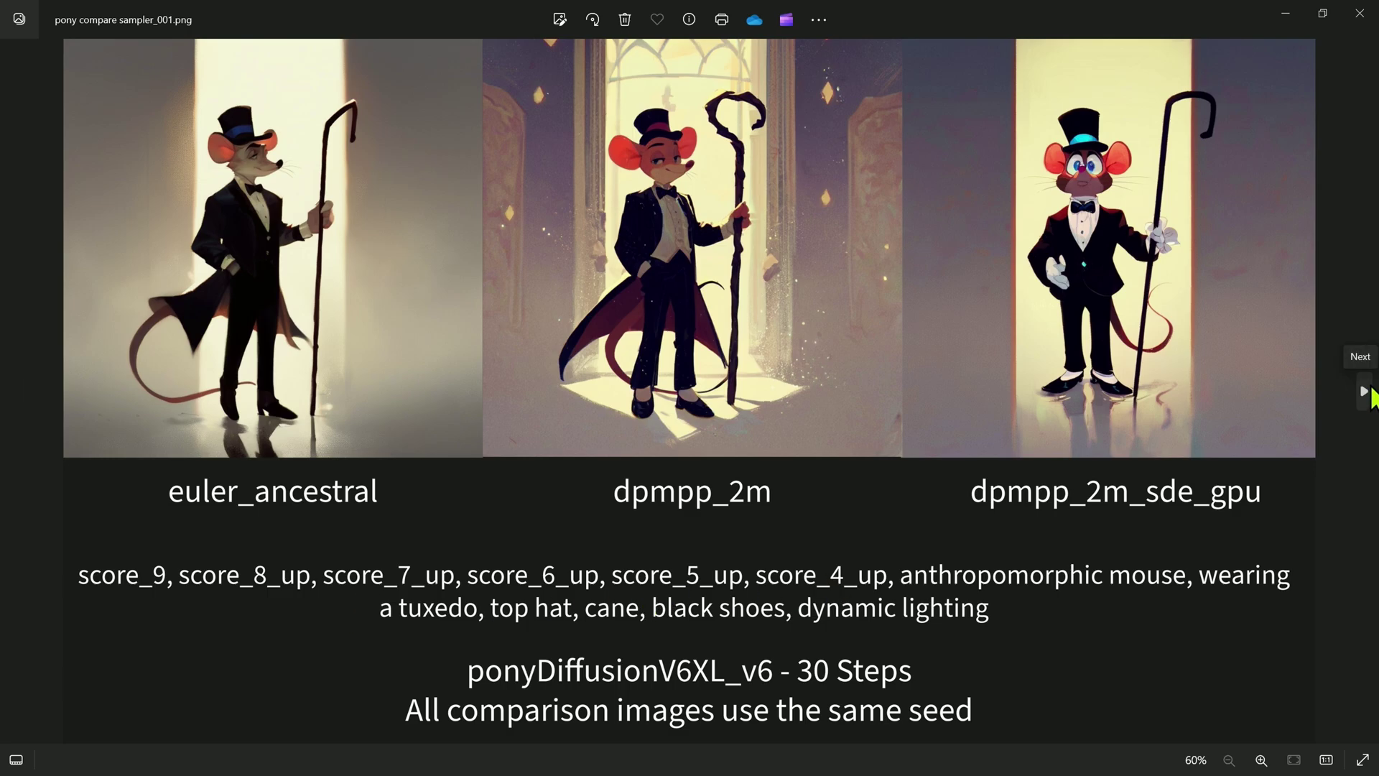
Step: View sampler comparisons 002 and 003, then 'pony compare score 001.png'
{"action": "left_click", "coordinate": [1364, 391]}
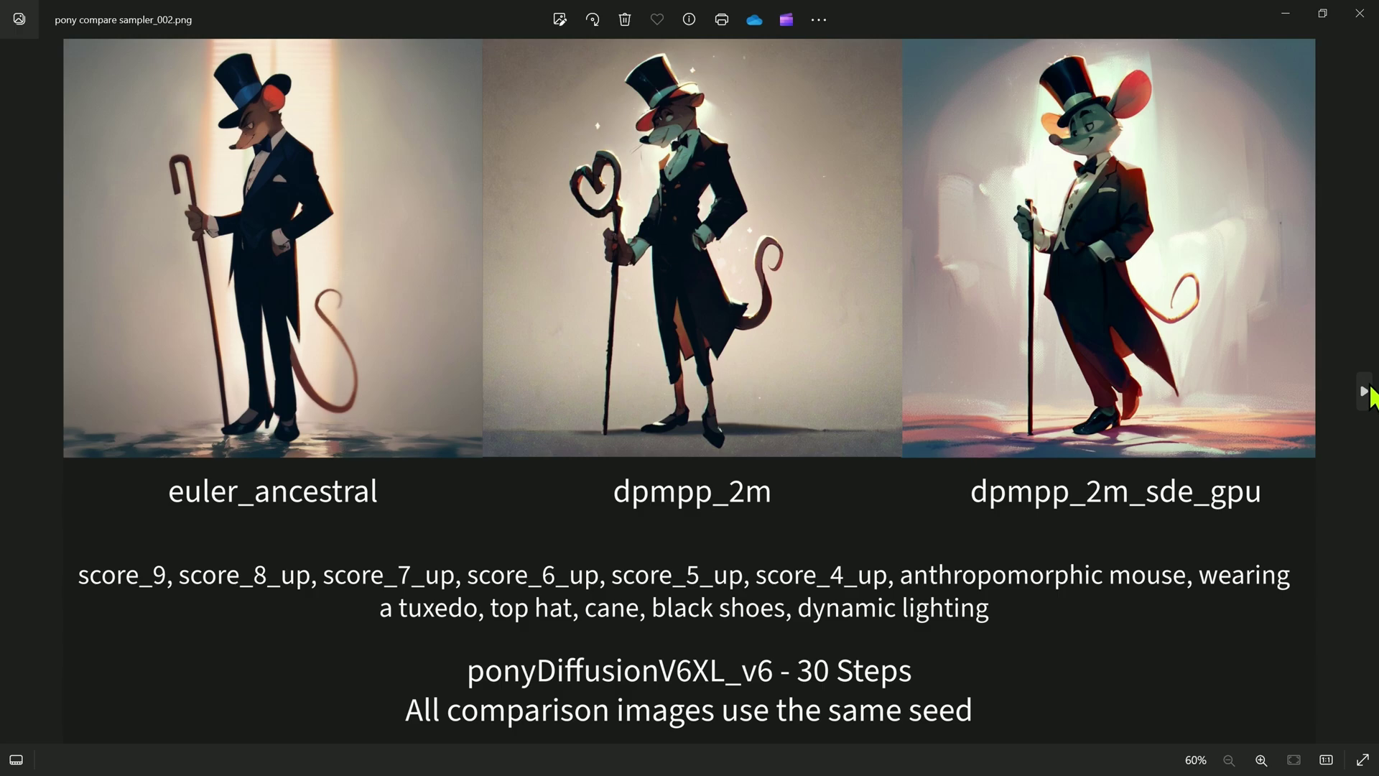
{"action": "left_click", "coordinate": [1364, 392]}
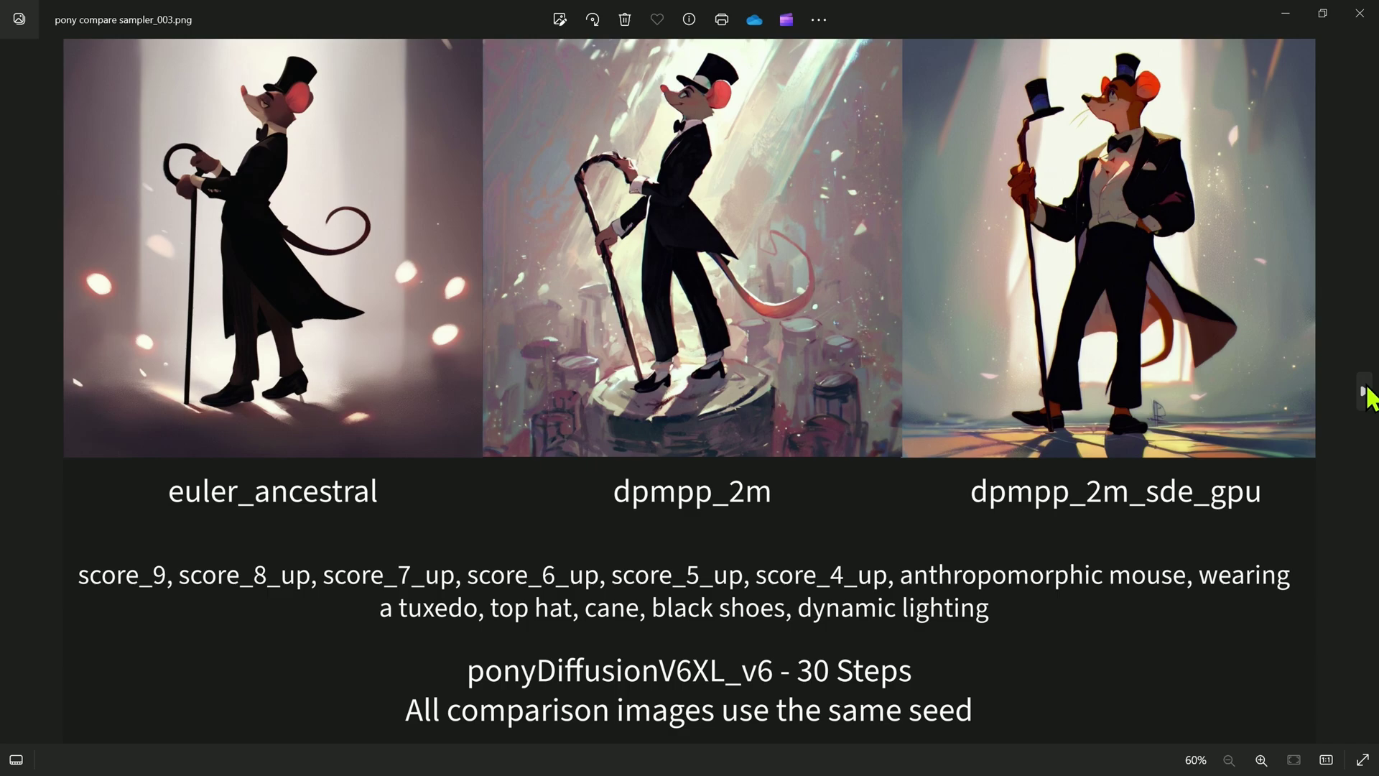
{"action": "left_click", "coordinate": [1364, 392]}
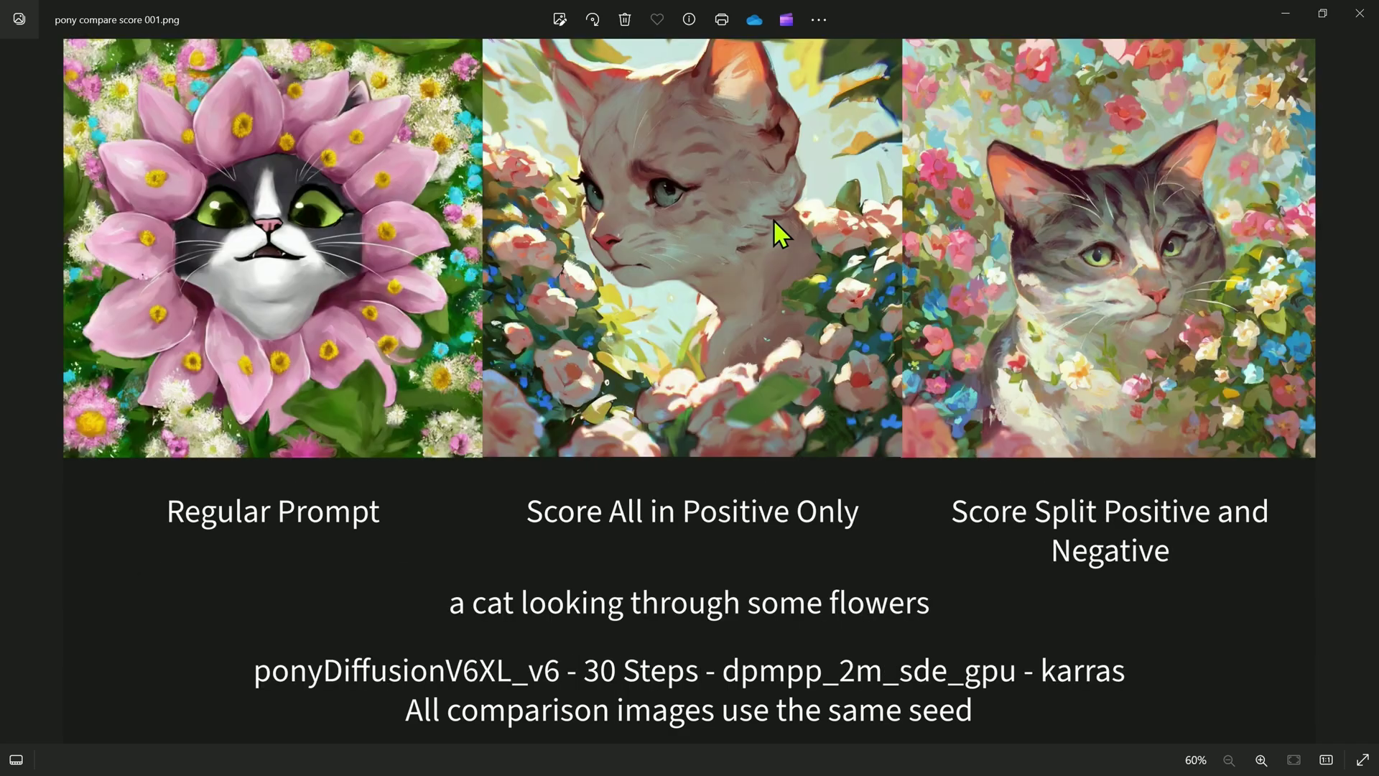
Step: Close the image viewer and set the Advanced tab's Sampler to dpmpp_2m_sde_gpu
{"action": "left_click", "coordinate": [1359, 13]}
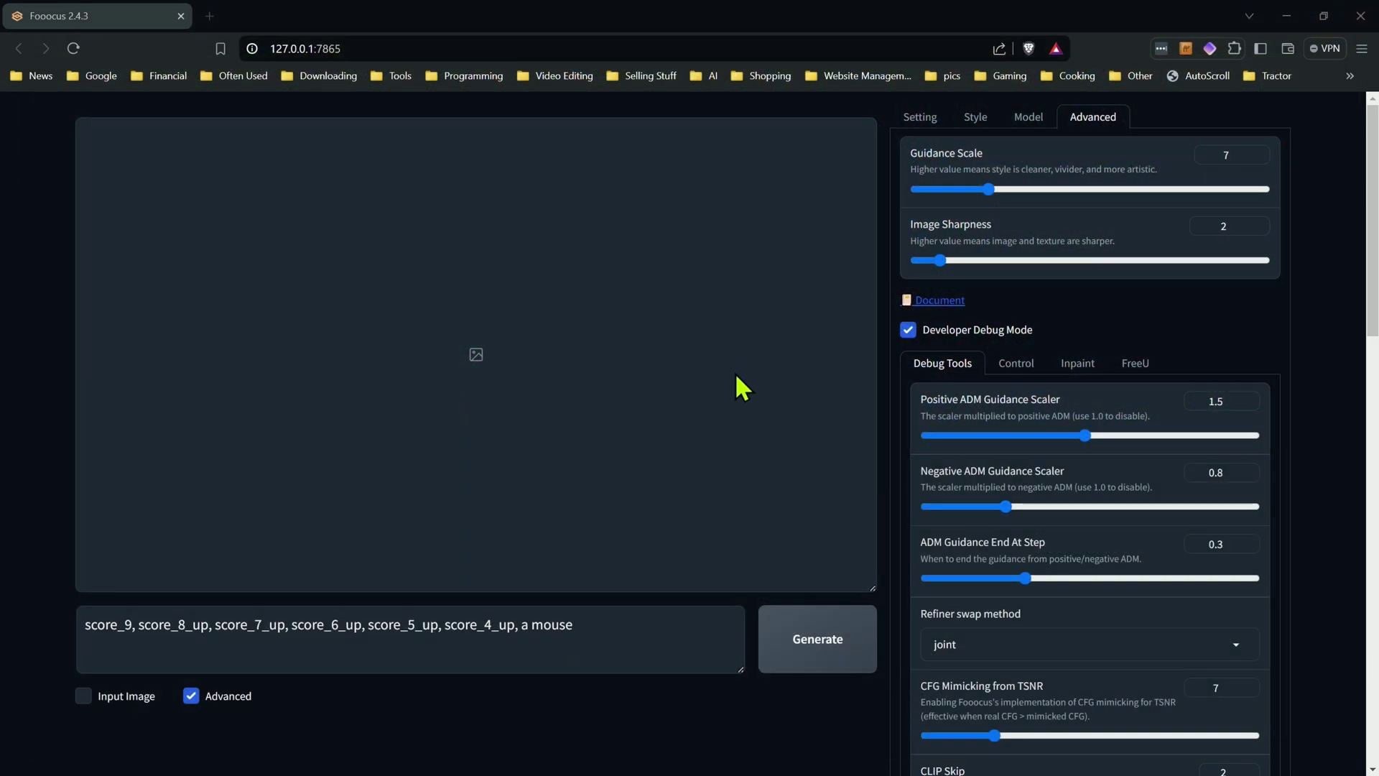
{"action": "scroll", "coordinate": [1020, 575], "scroll_direction": "down", "scroll_amount": 5}
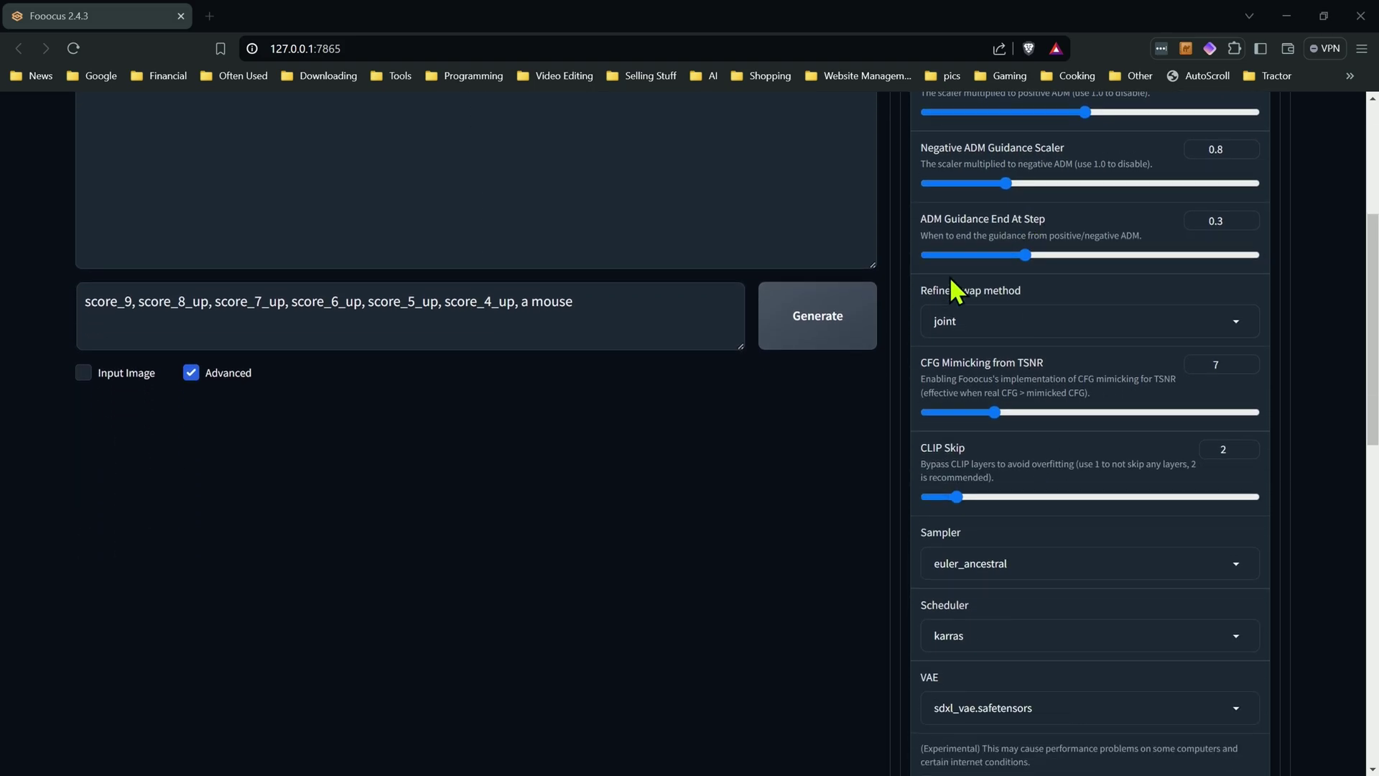
{"action": "scroll", "coordinate": [957, 288], "scroll_direction": "up", "scroll_amount": 4}
{"action": "scroll", "coordinate": [956, 341], "scroll_direction": "down", "scroll_amount": 4}
{"action": "left_click", "coordinate": [971, 563]}
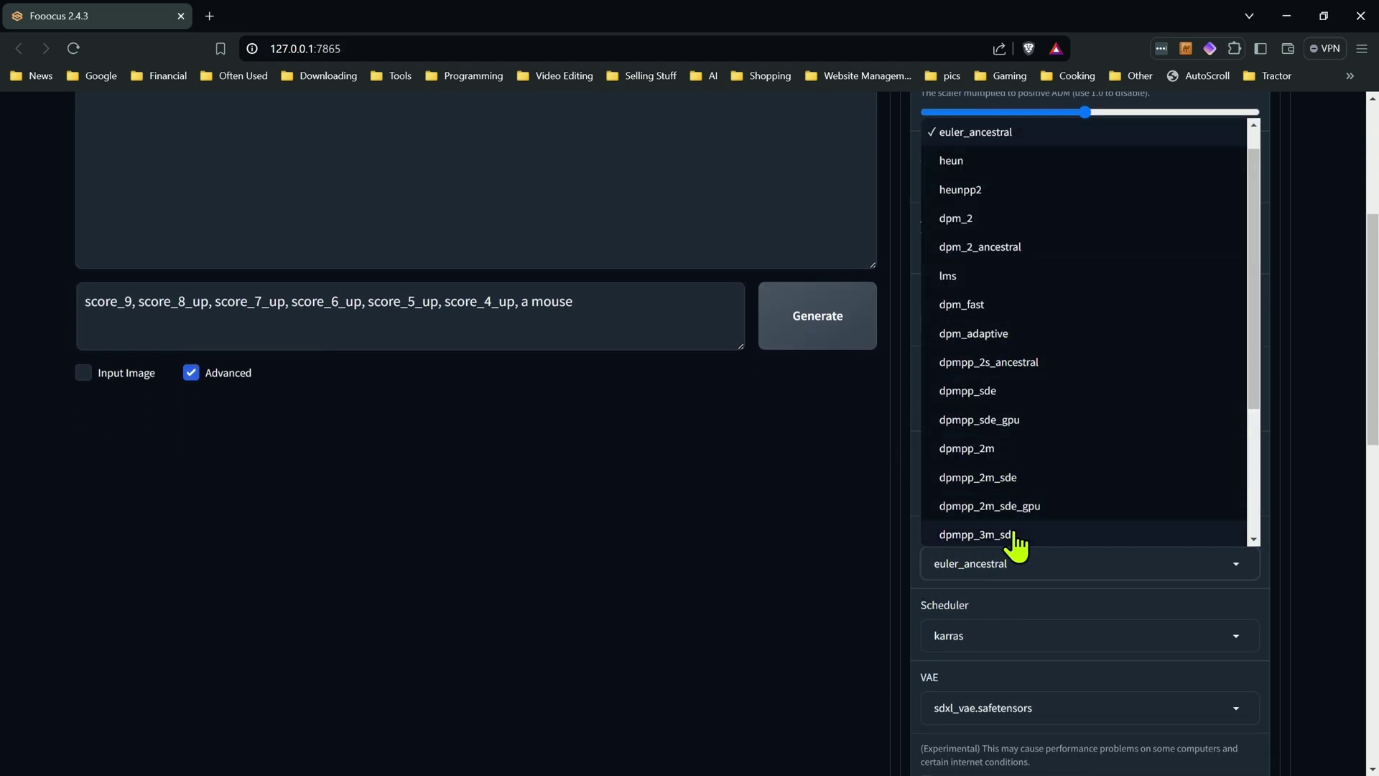
{"action": "left_click", "coordinate": [1013, 511]}
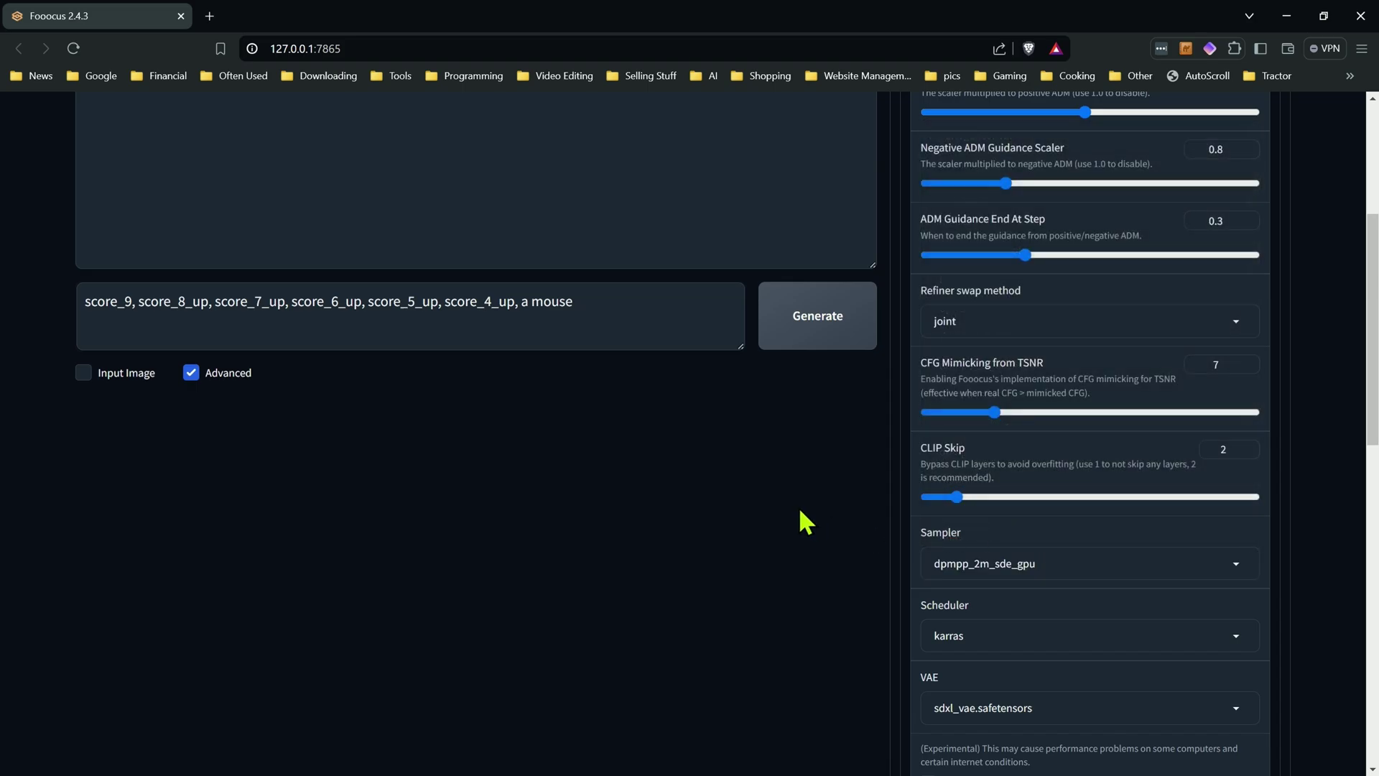
{"action": "scroll", "coordinate": [809, 507], "scroll_direction": "up", "scroll_amount": 5}
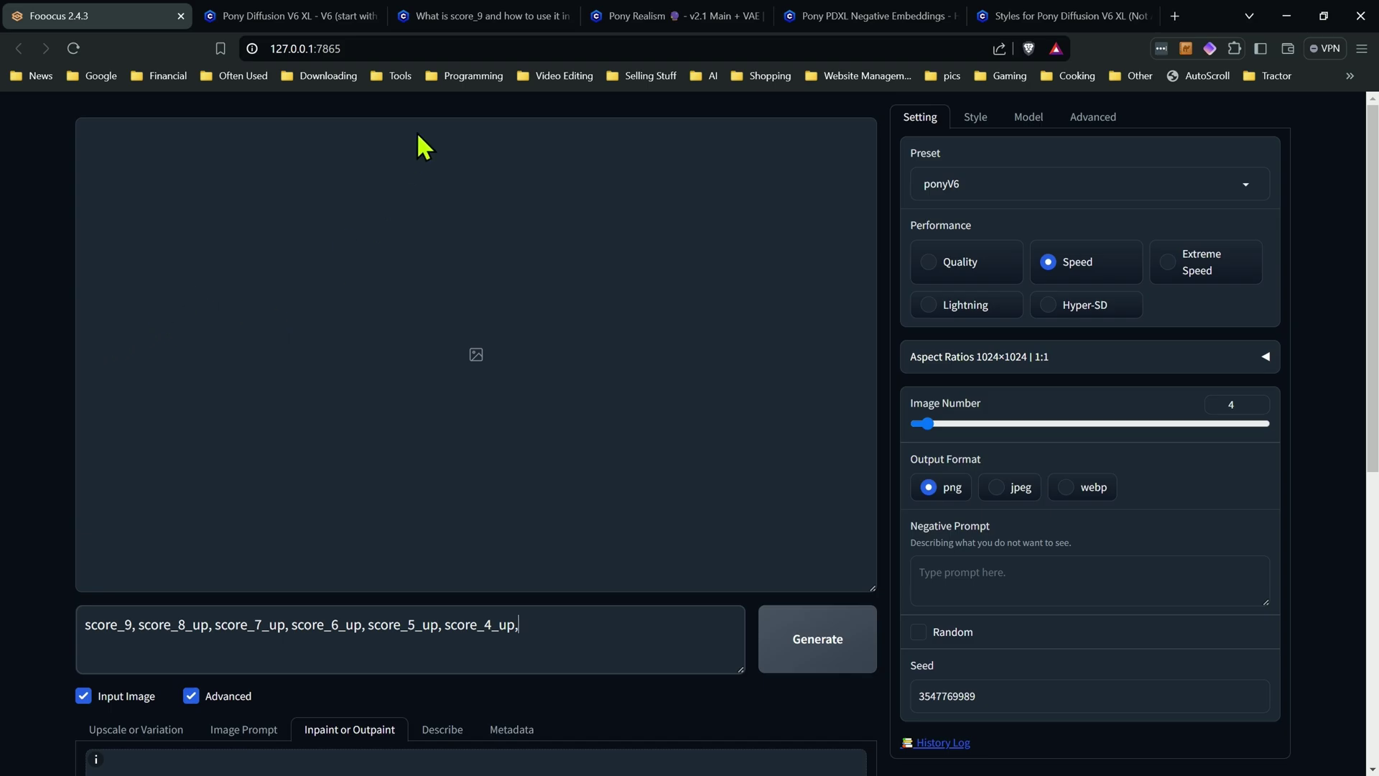
Step: Copy the 'rating_safe' tag from Civitai's Pony Diffusion V6 XL page and return to Fooocus
{"action": "left_click", "coordinate": [308, 16]}
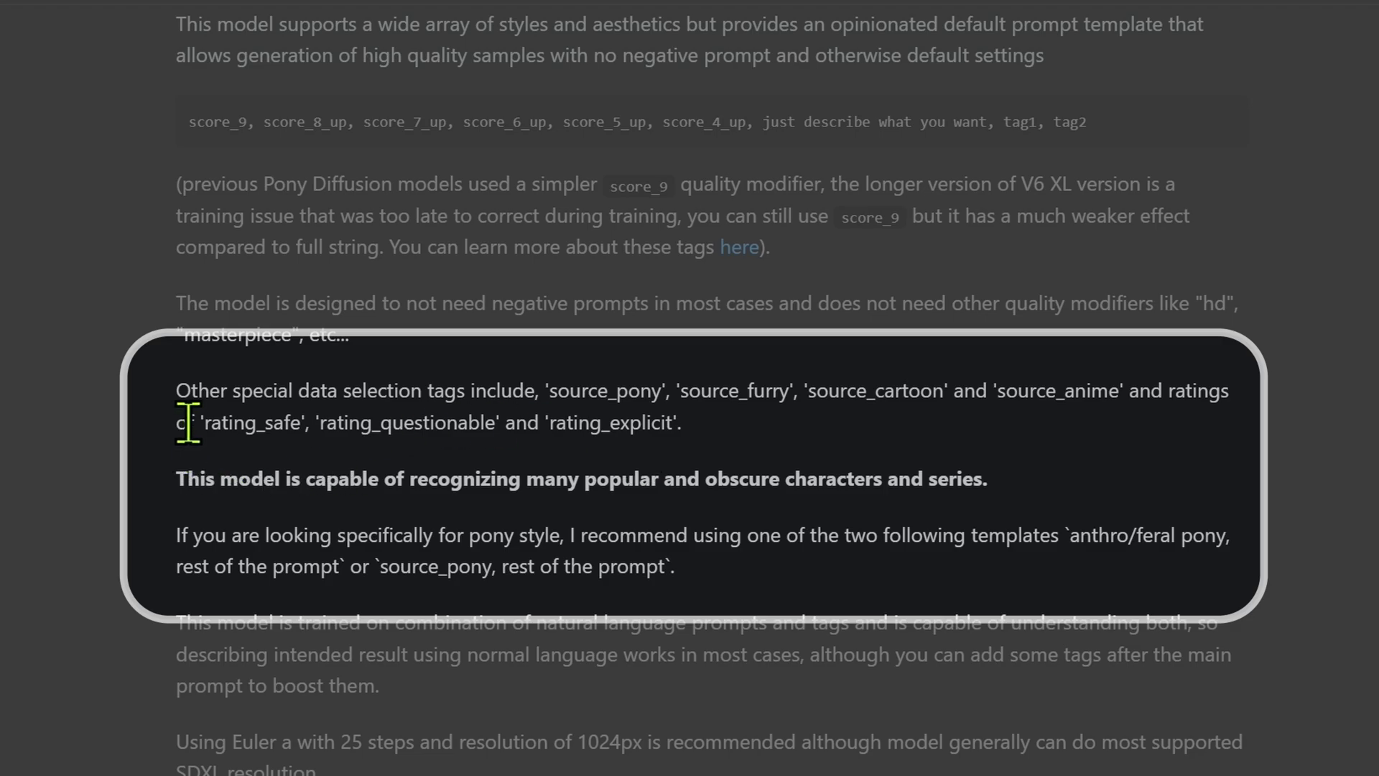
{"action": "left_click_drag", "start_coordinate": [203, 424], "coordinate": [301, 426]}
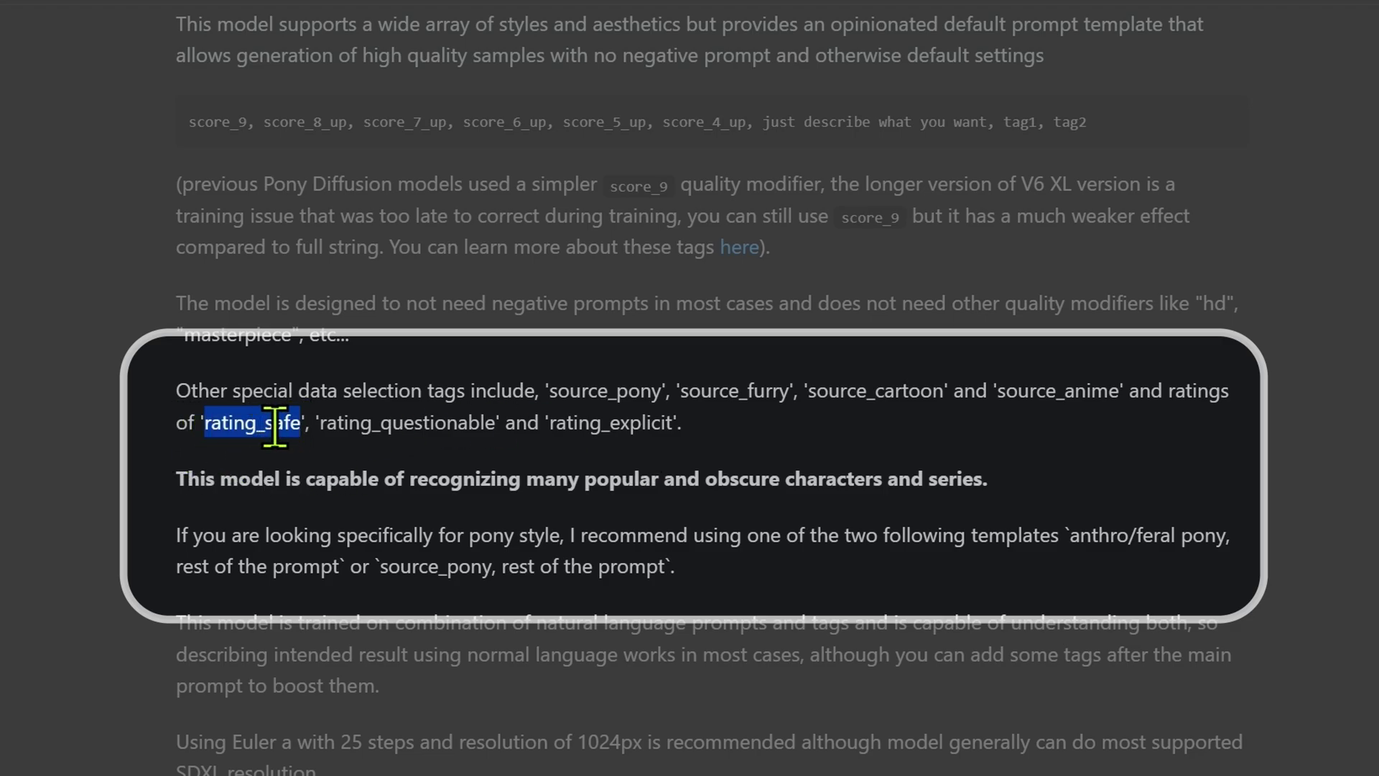
{"action": "right_click", "coordinate": [273, 425]}
{"action": "left_click", "coordinate": [387, 457]}
{"action": "left_click", "coordinate": [94, 359]}
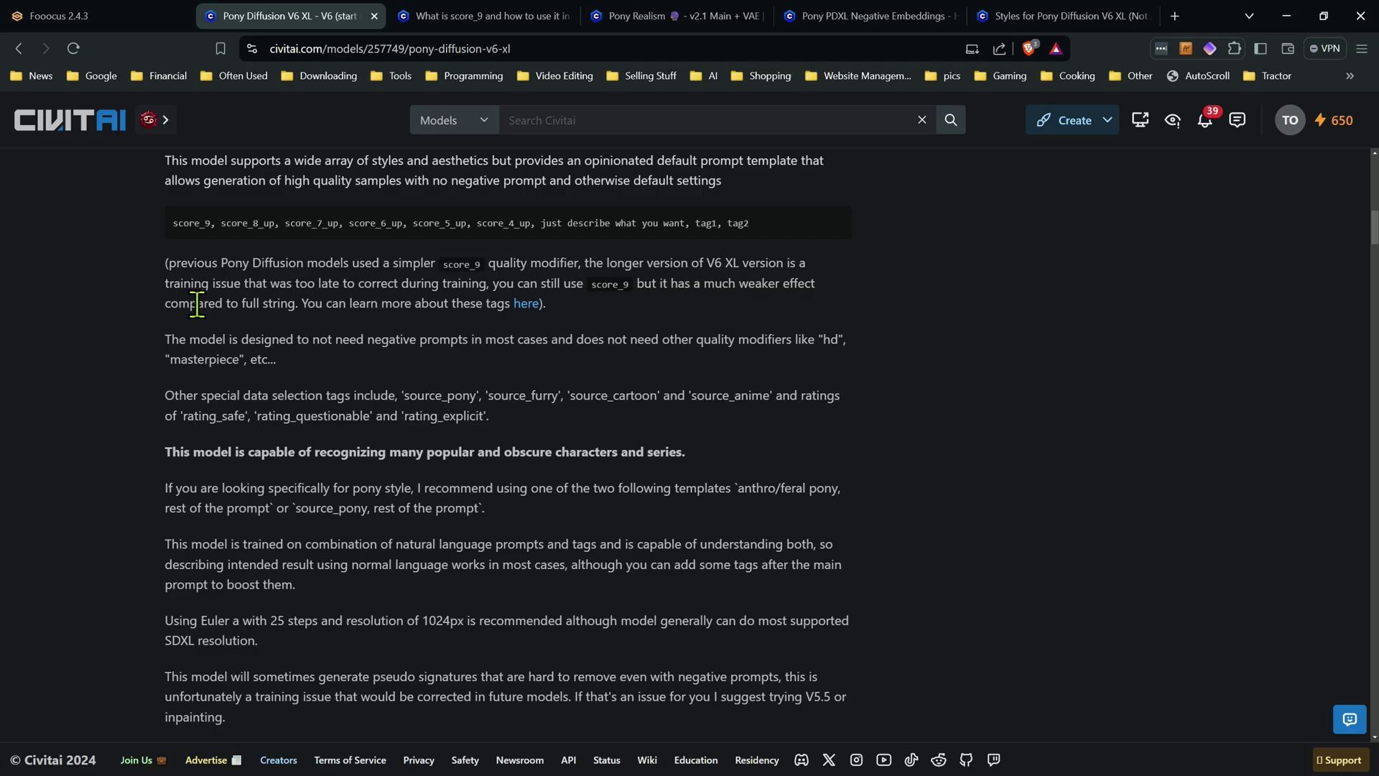
{"action": "left_click", "coordinate": [109, 17]}
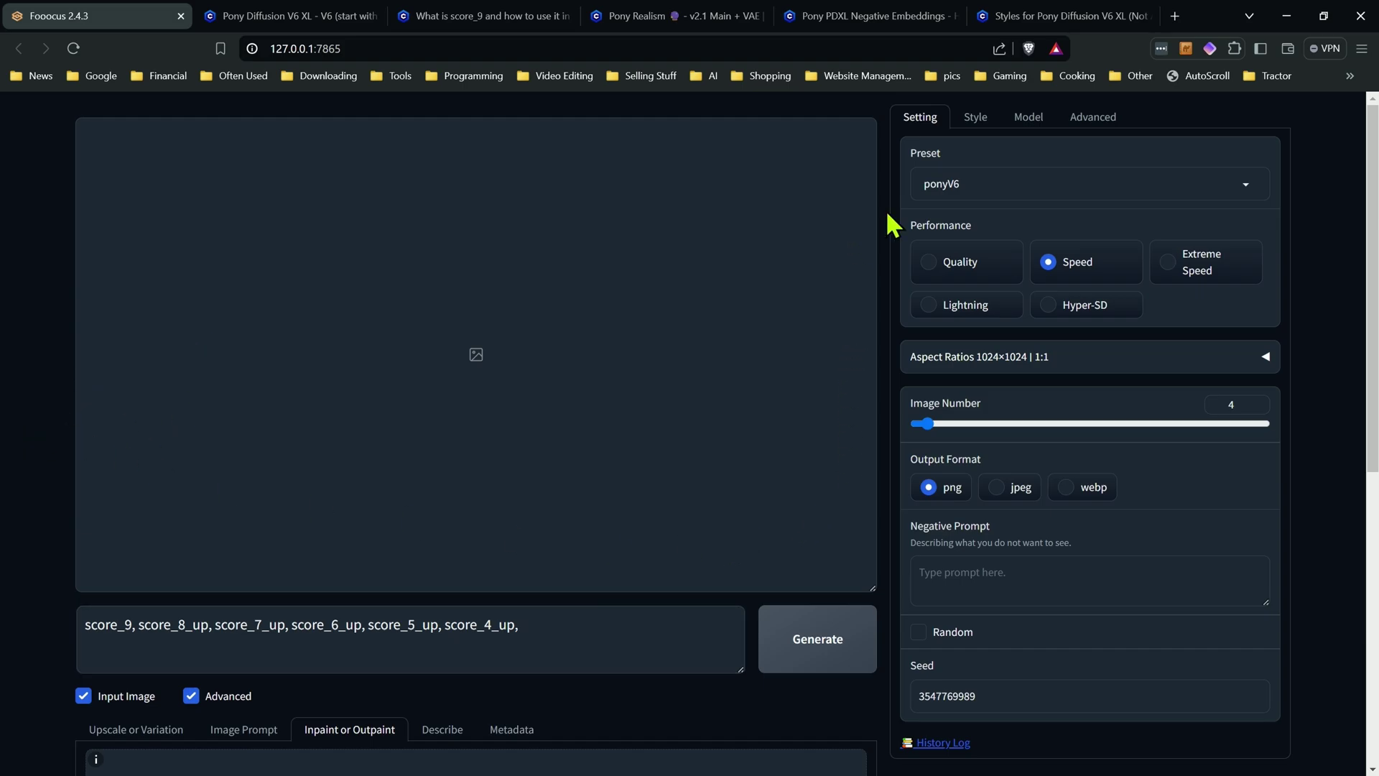
Step: Download a High Quality V2 embedding file from the Pony PDXL Negative Embeddings page
{"action": "left_click", "coordinate": [875, 16]}
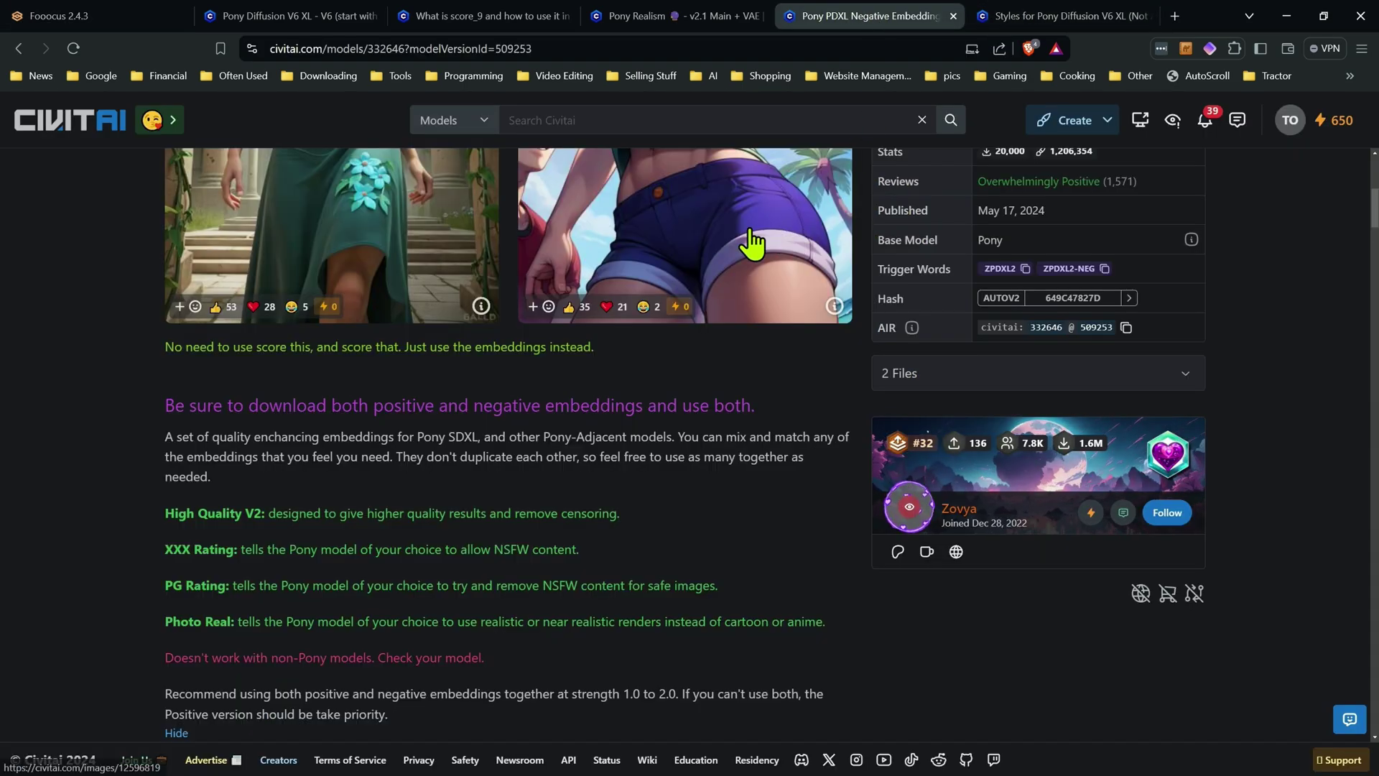
{"action": "scroll", "coordinate": [105, 390], "scroll_direction": "up", "scroll_amount": 5}
{"action": "scroll", "coordinate": [105, 393], "scroll_direction": "down", "scroll_amount": 1}
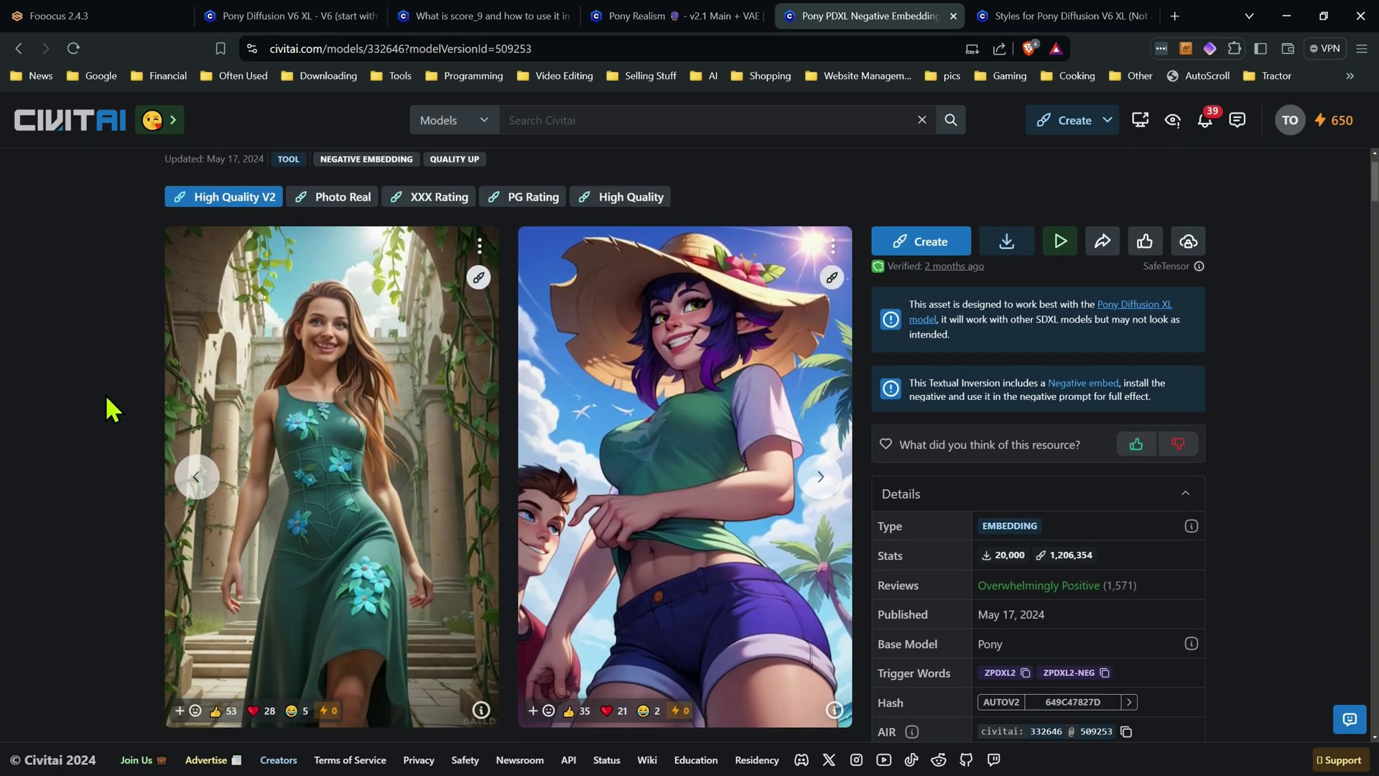
{"action": "scroll", "coordinate": [105, 393], "scroll_direction": "down", "scroll_amount": 1}
{"action": "scroll", "coordinate": [105, 394], "scroll_direction": "up", "scroll_amount": 1}
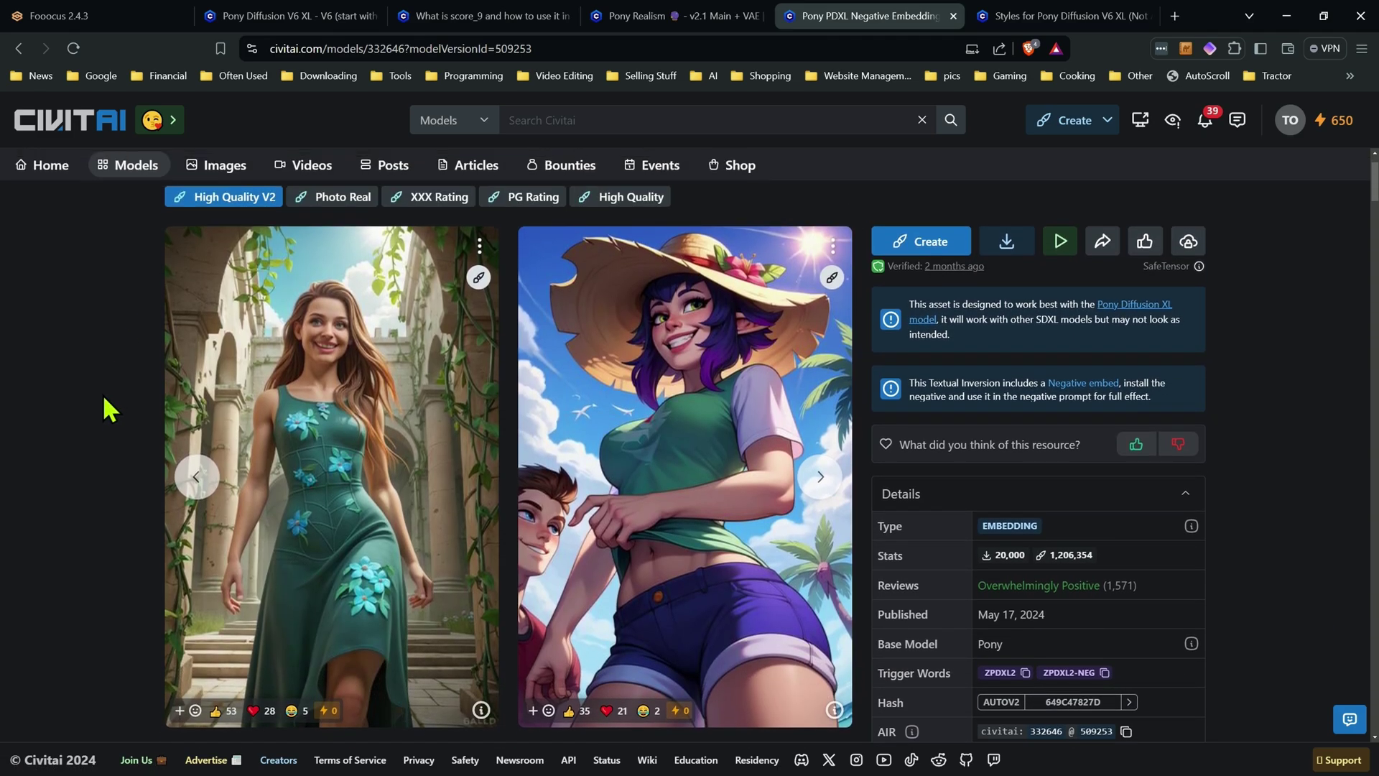
{"action": "left_click", "coordinate": [1007, 245]}
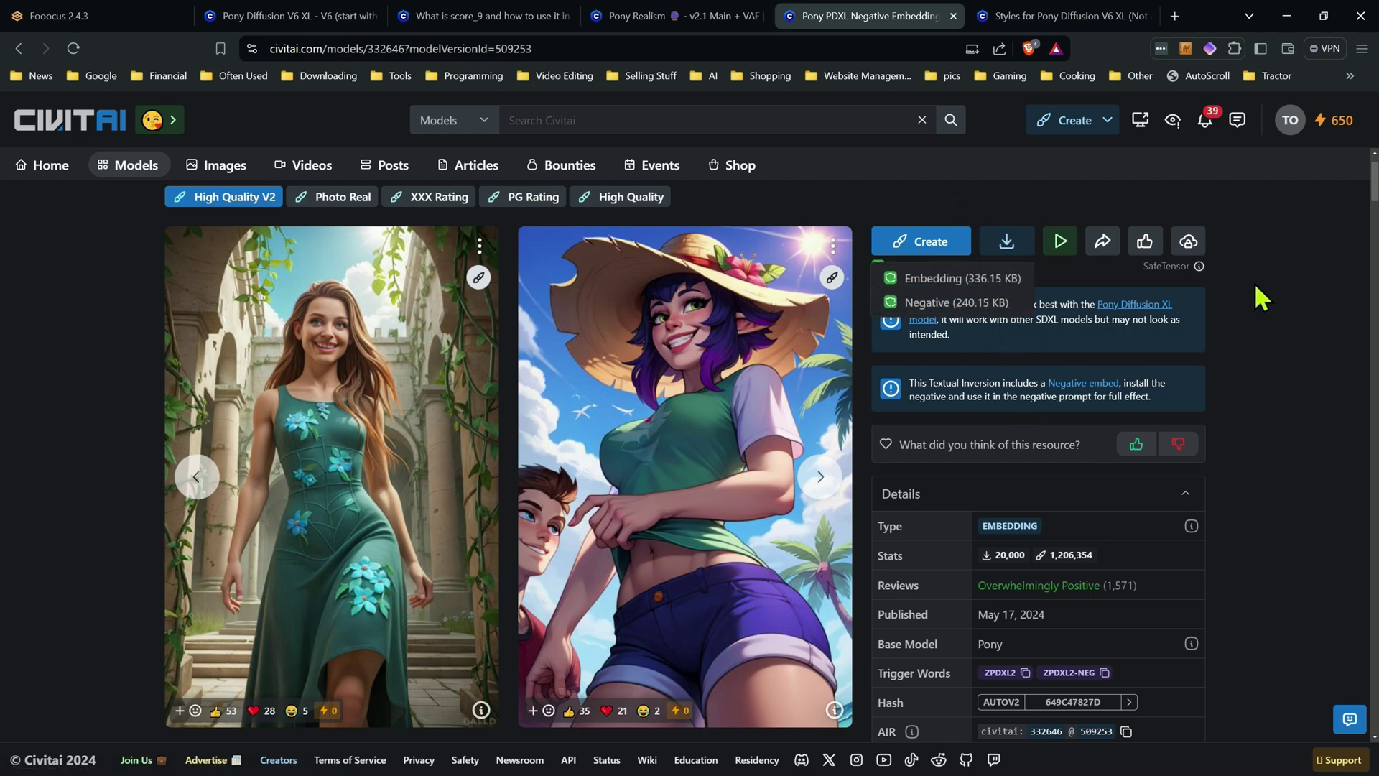
{"action": "left_click", "coordinate": [995, 284]}
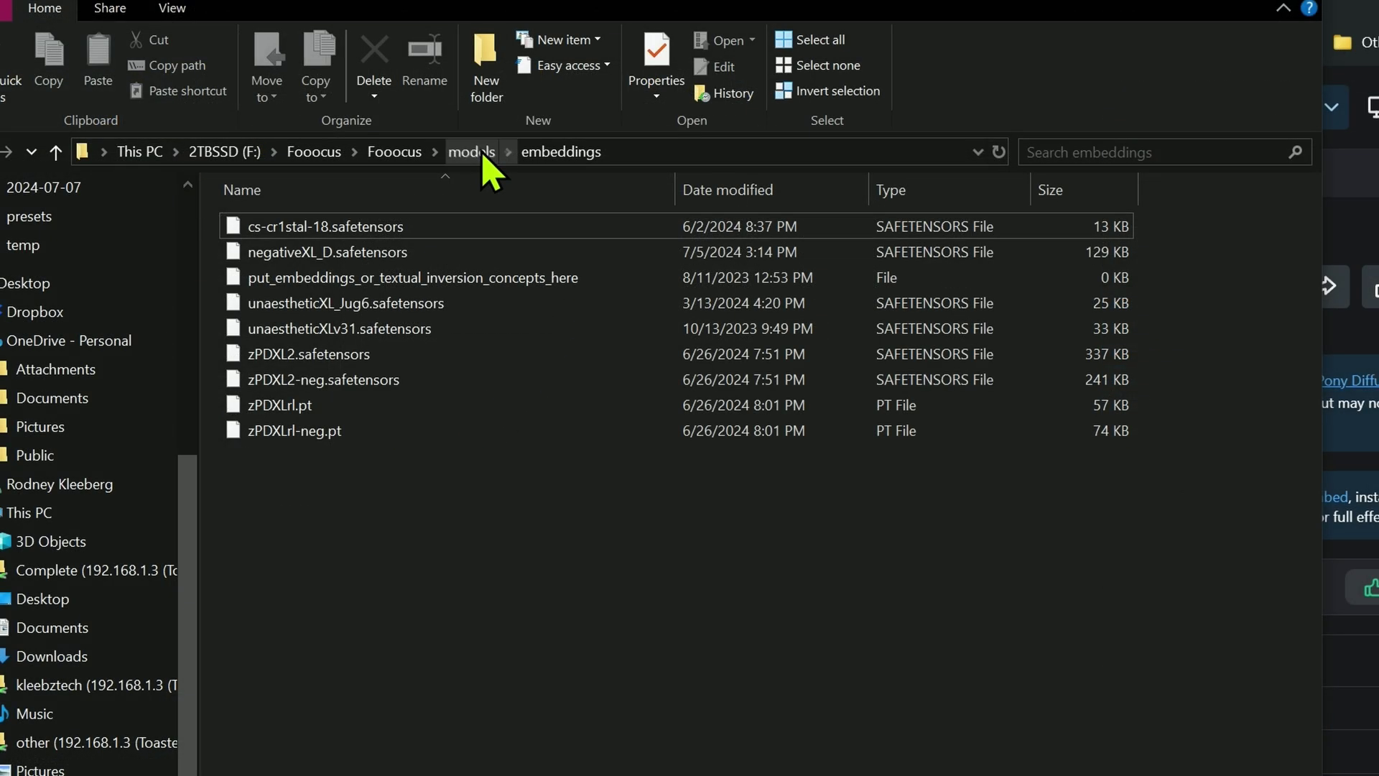
Step: Open Fooocus's models\embeddings folder to check for the zPDXL2 and zPDXL2-neg files
{"action": "left_click", "coordinate": [541, 144]}
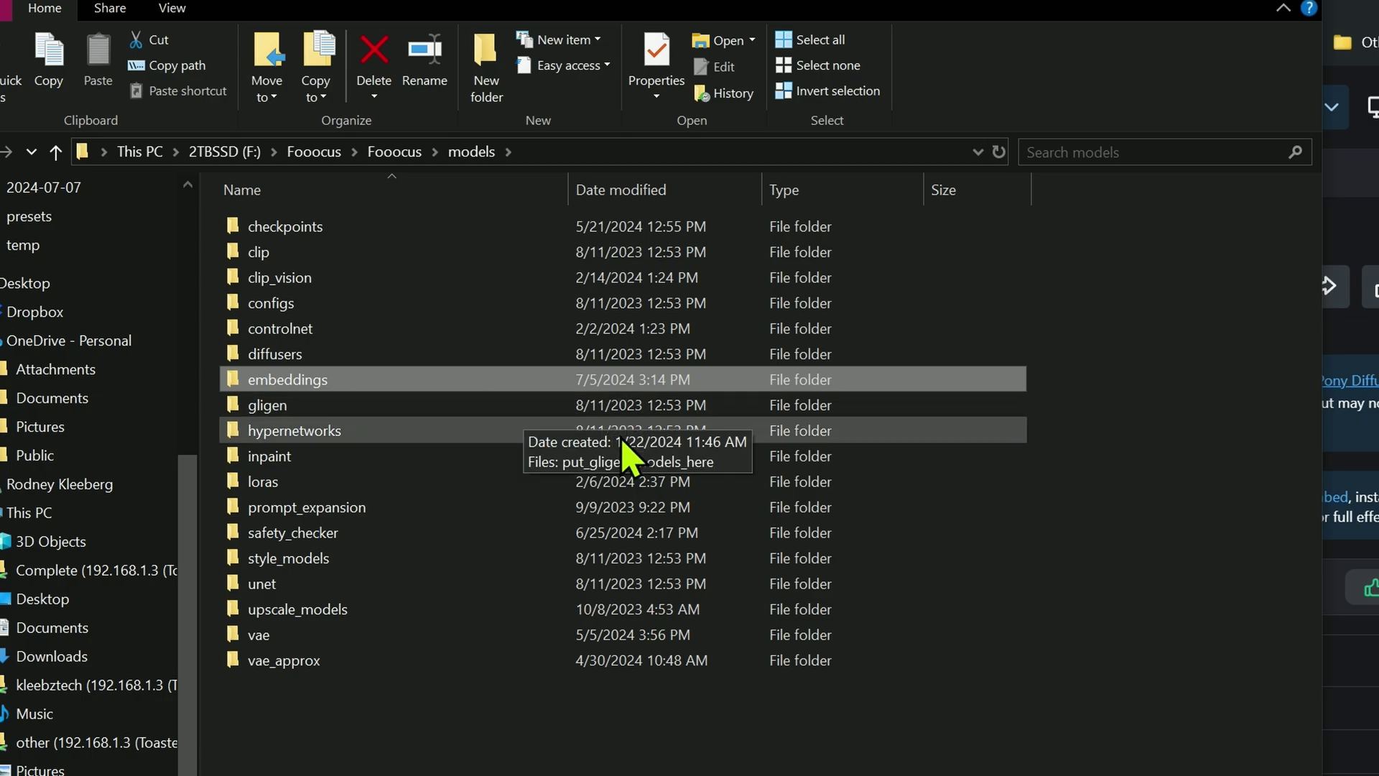
{"action": "double_click", "coordinate": [810, 379]}
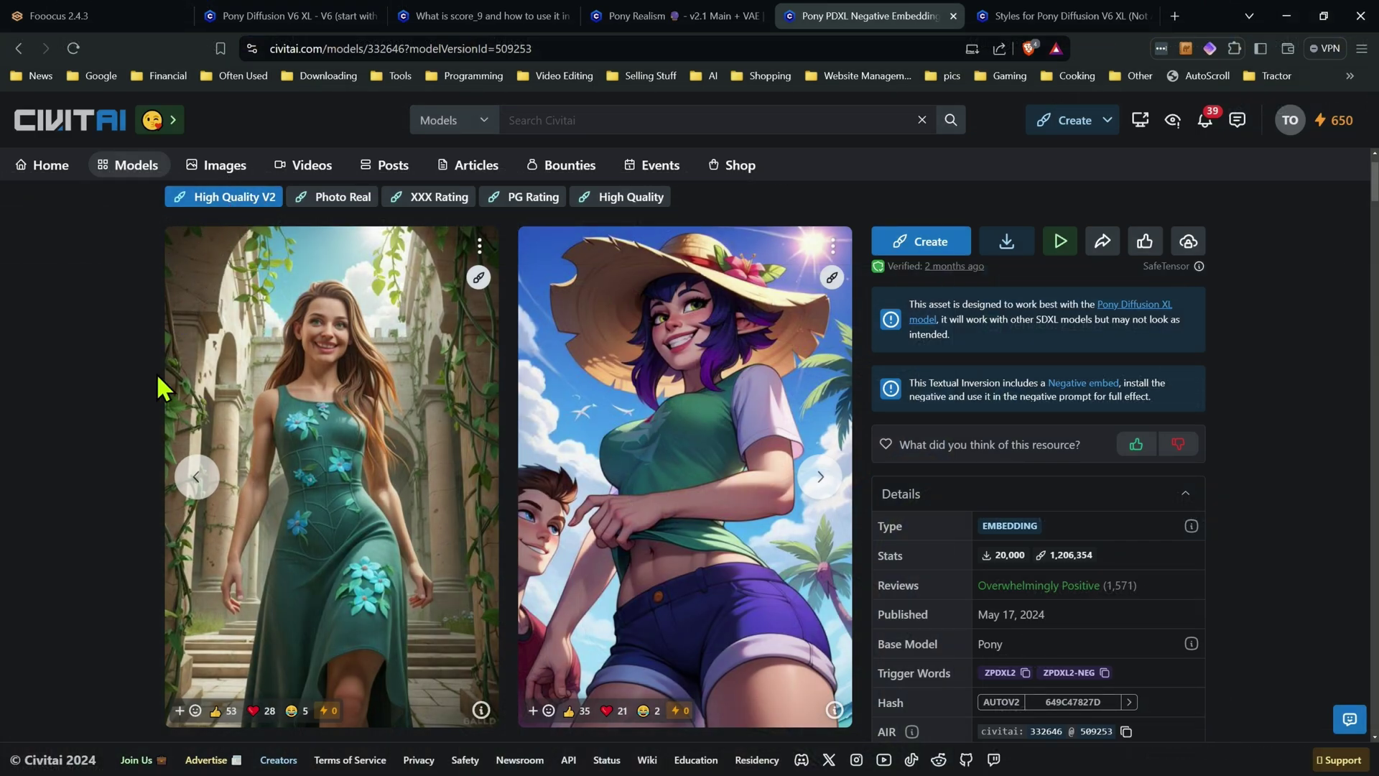
Step: Scroll the Civitai embeddings page, then return to the Fooocus 2.4.3 tab
{"action": "scroll", "coordinate": [108, 374], "scroll_direction": "down", "scroll_amount": 3}
{"action": "scroll", "coordinate": [107, 373], "scroll_direction": "up", "scroll_amount": 3}
{"action": "left_click", "coordinate": [129, 15]}
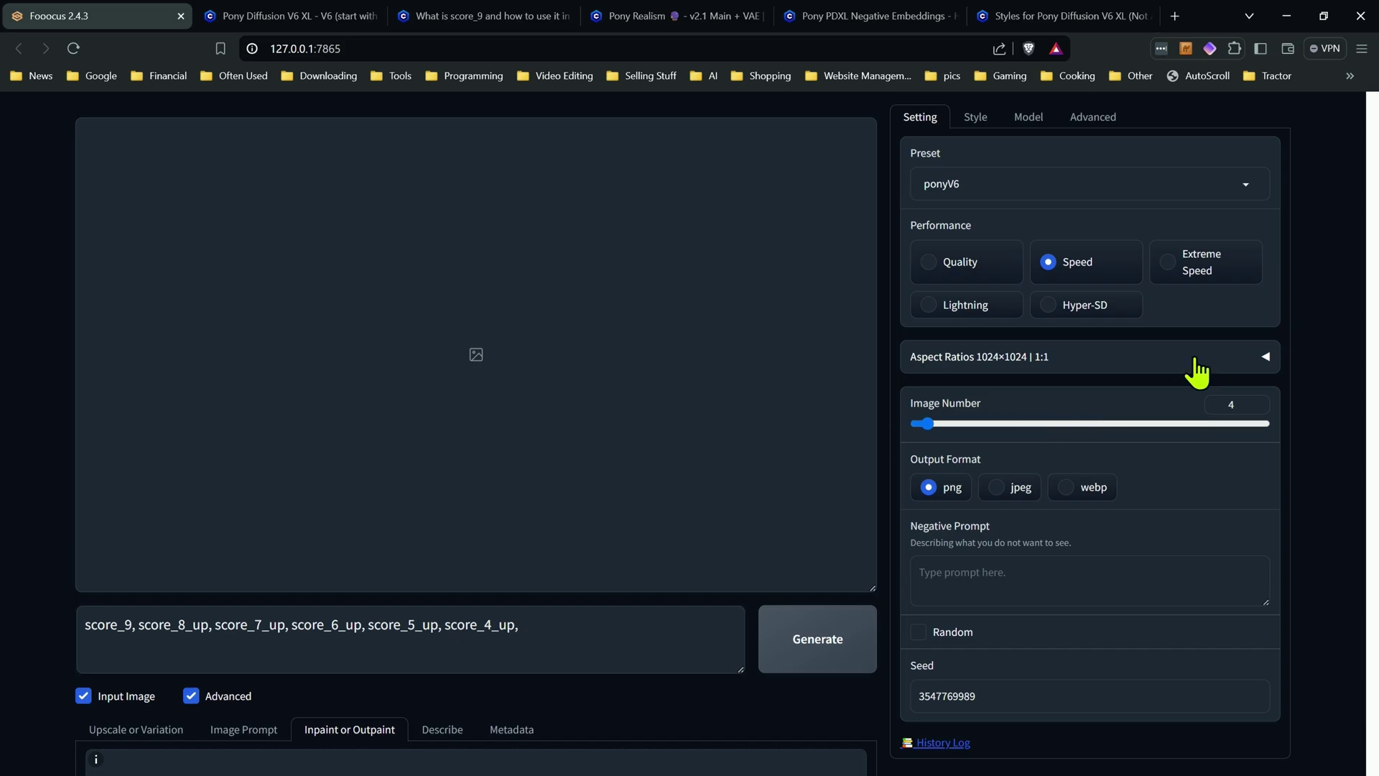
Step: Load the pony_embed preset and check the zPDXL2 embeddings in the prompt and negative prompt
{"action": "left_click", "coordinate": [1253, 185]}
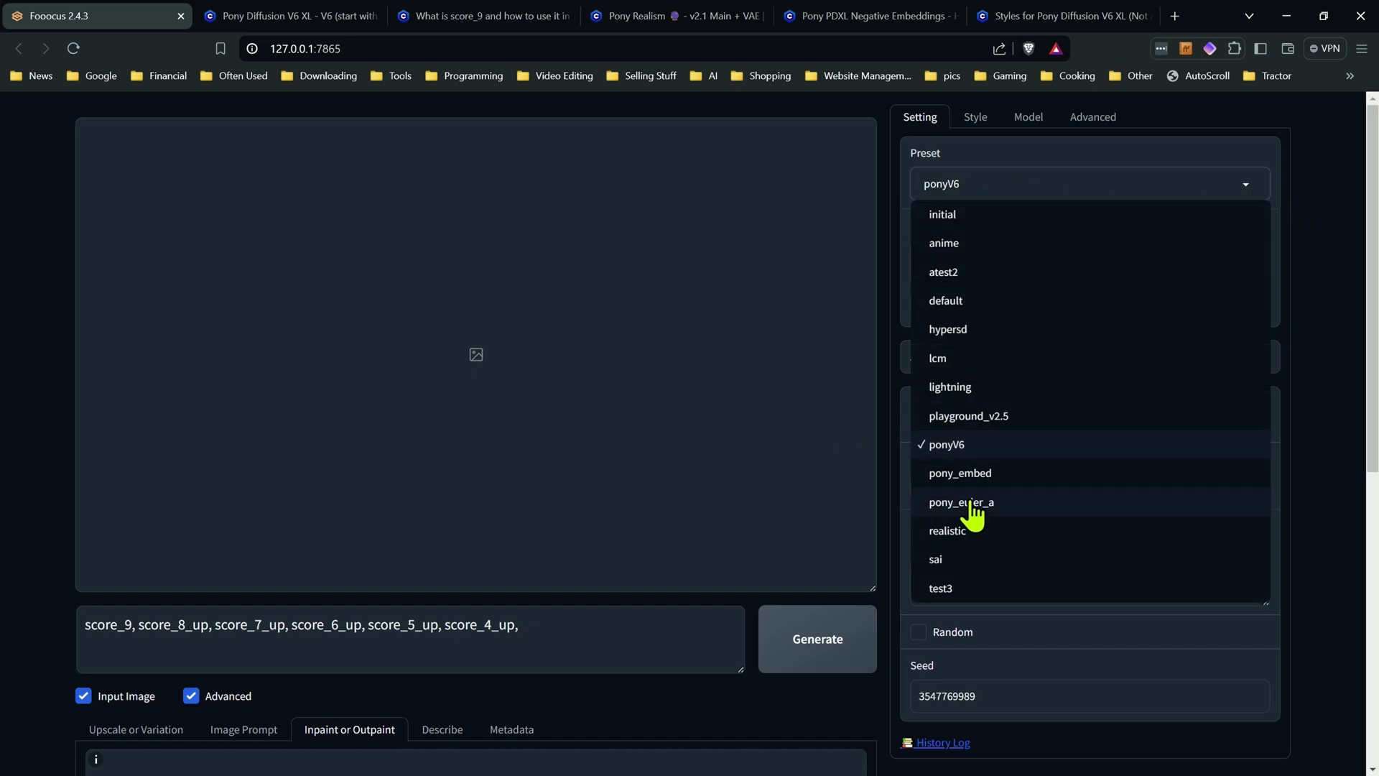
{"action": "left_click", "coordinate": [963, 472]}
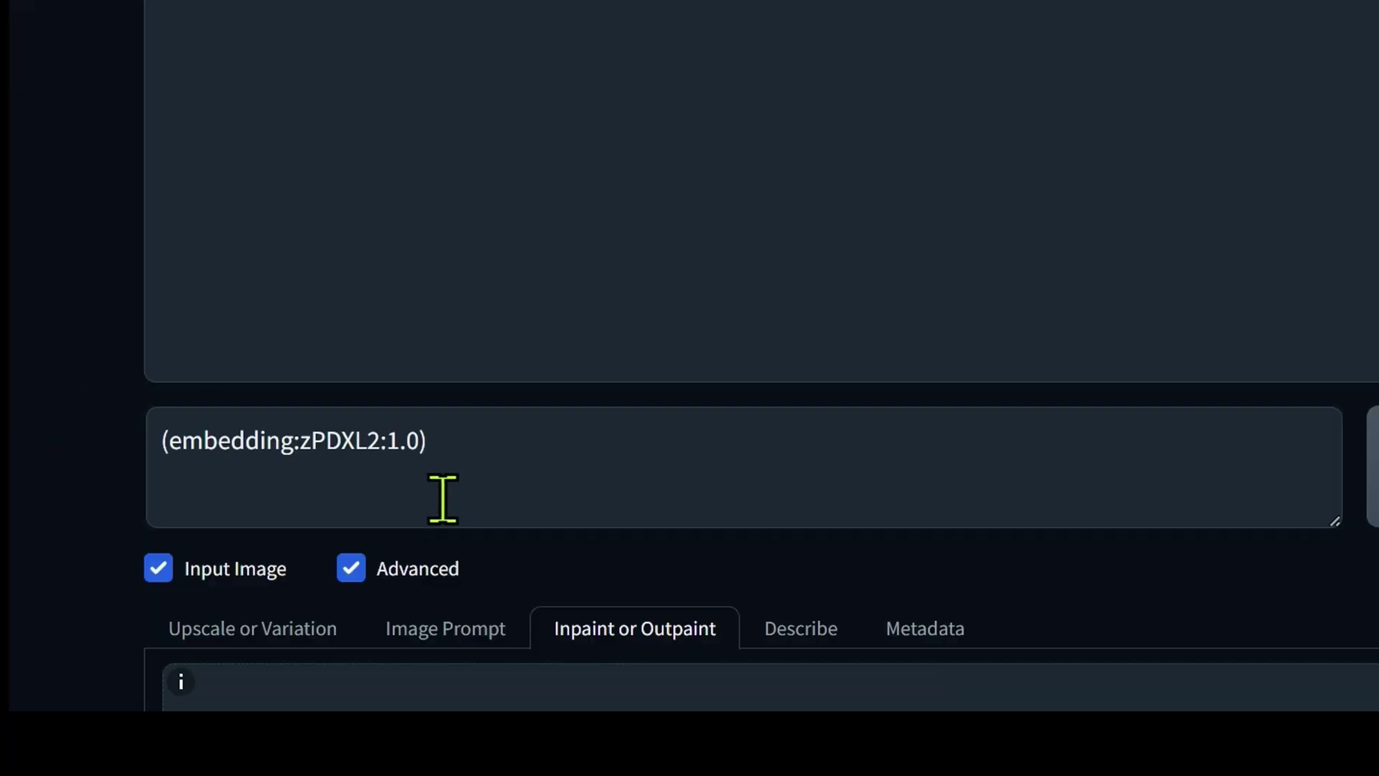
{"action": "left_click", "coordinate": [256, 626]}
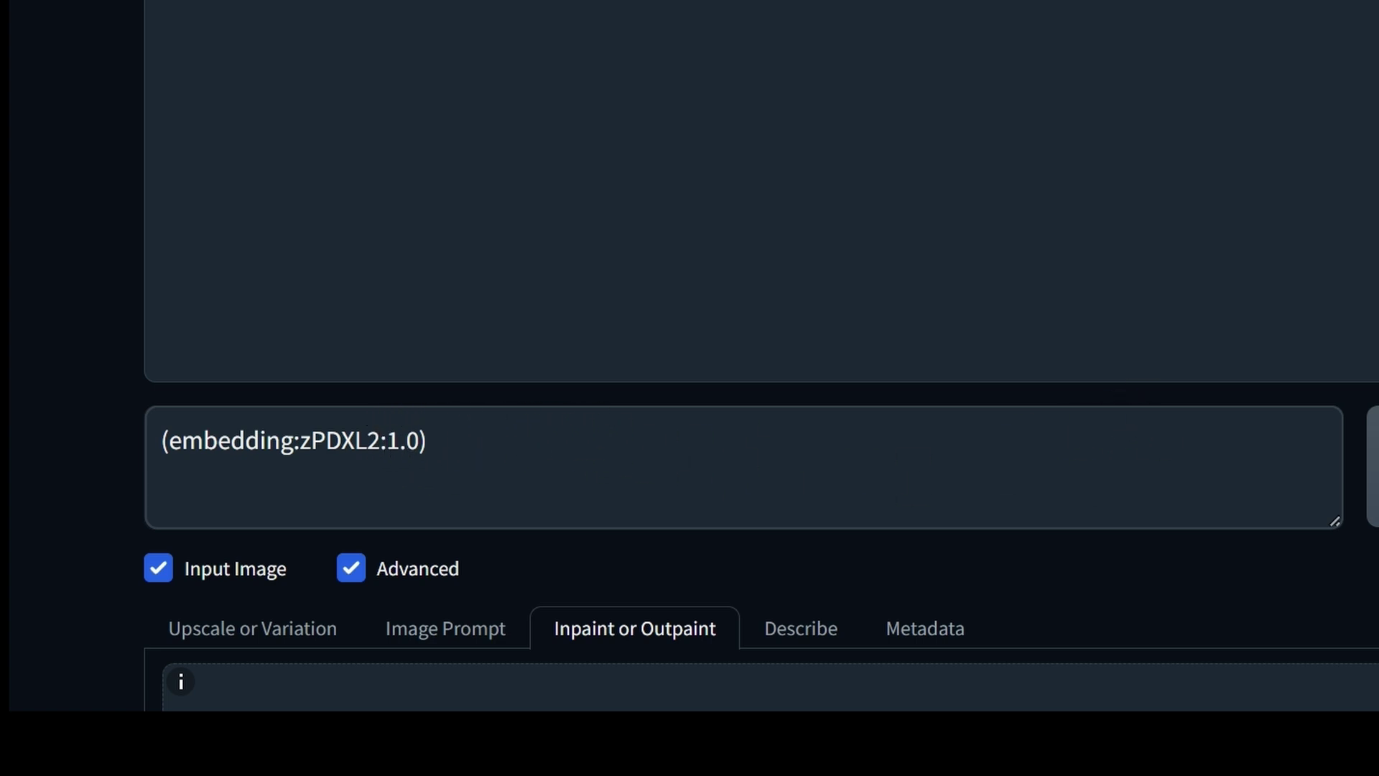
{"action": "left_click", "coordinate": [483, 443]}
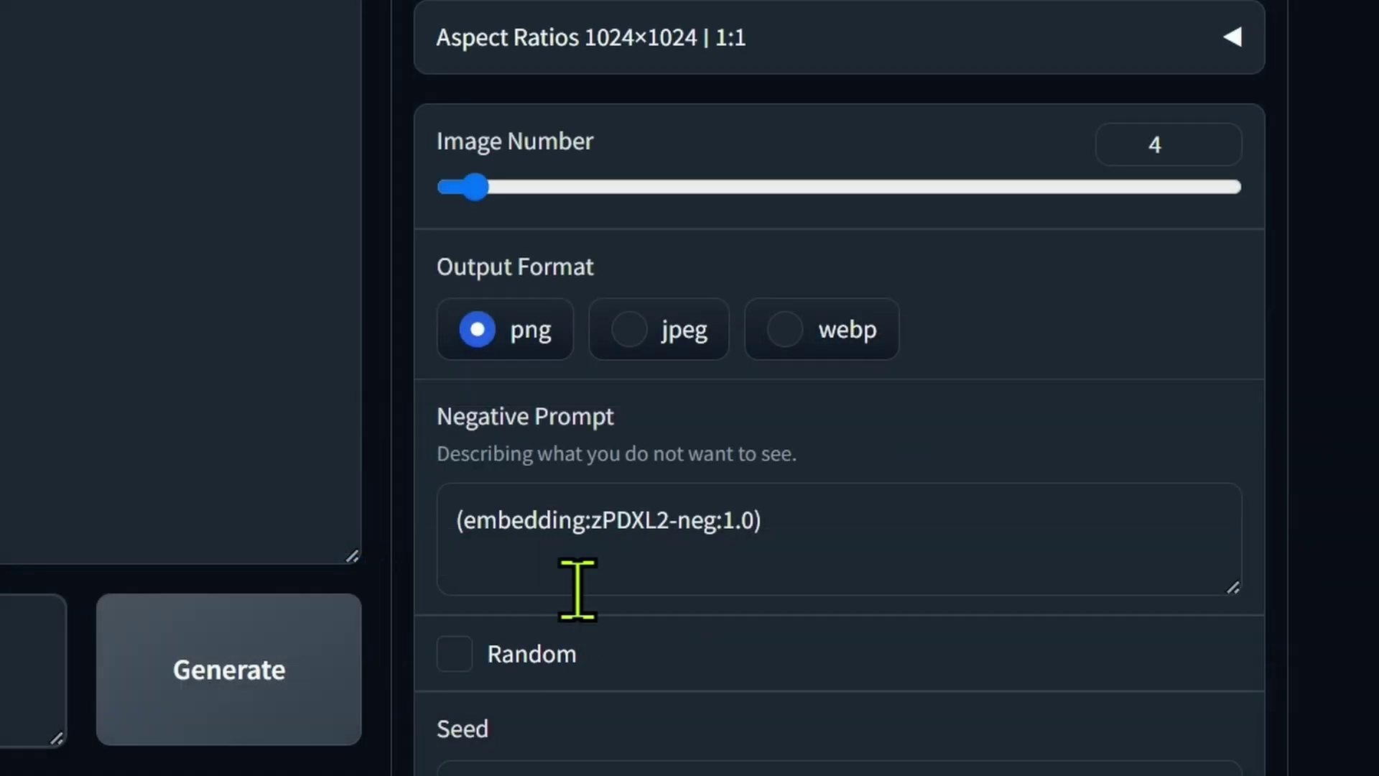
{"action": "left_click", "coordinate": [806, 502]}
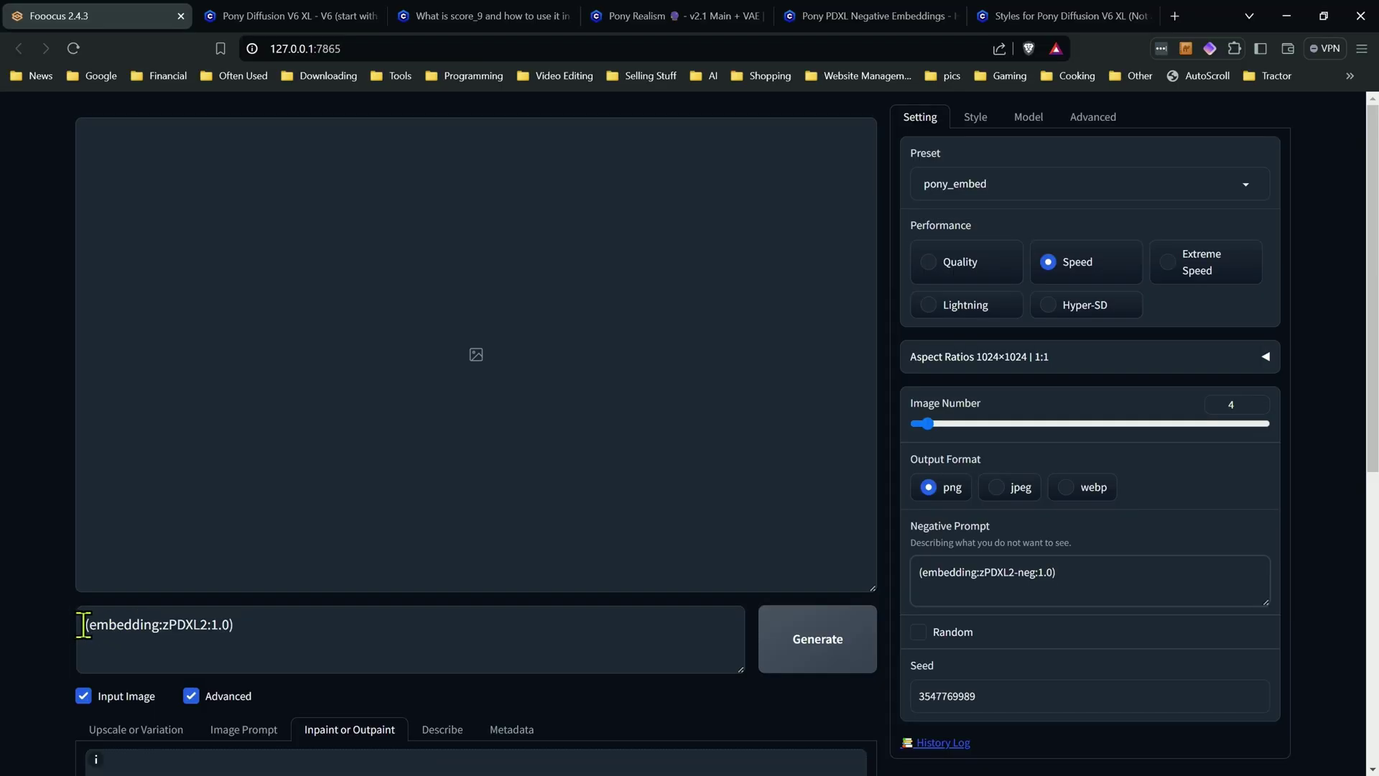
Step: Make the prompt 'a mouse (embedding:zPDXL2:1.0) rating_safe' and generate the images
{"action": "left_click", "coordinate": [84, 624]}
{"action": "type", "text": "a "}
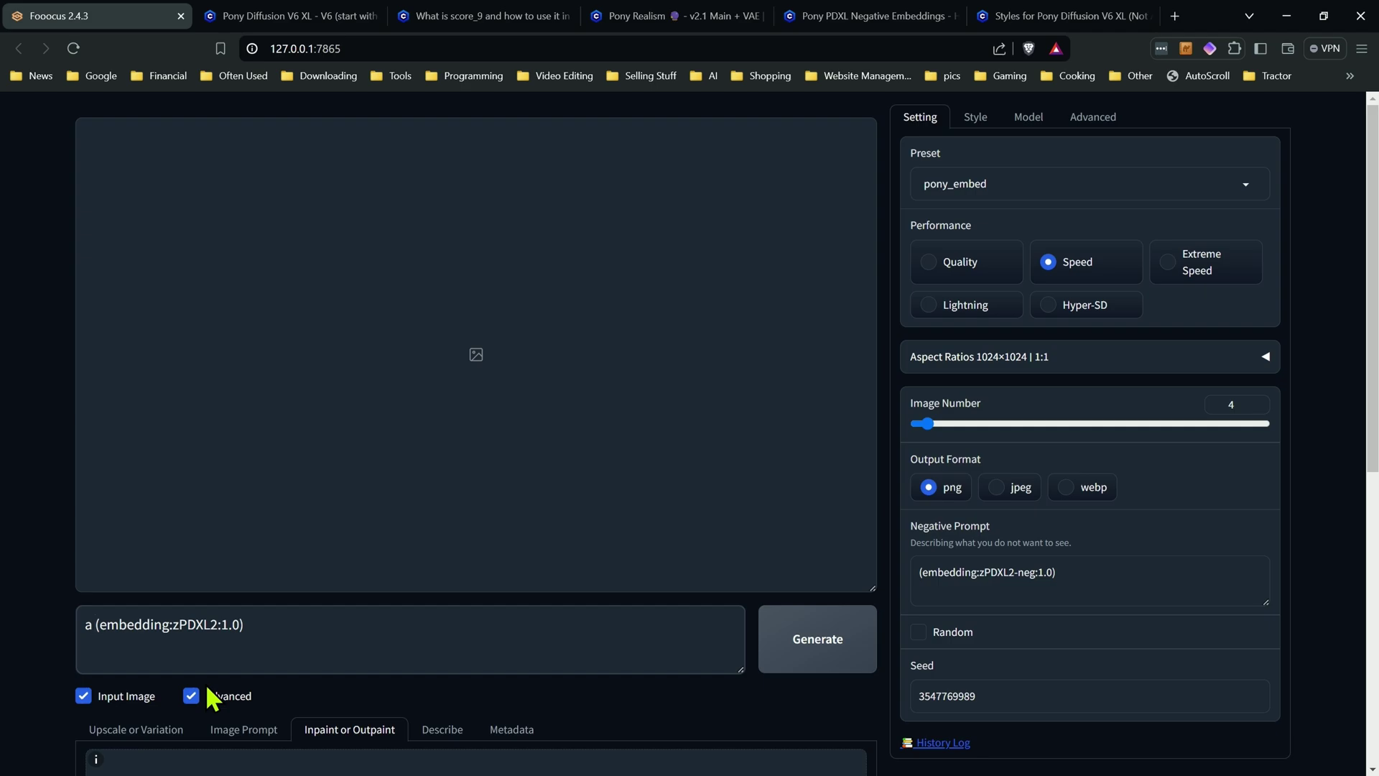
{"action": "type", "text": "mouse"}
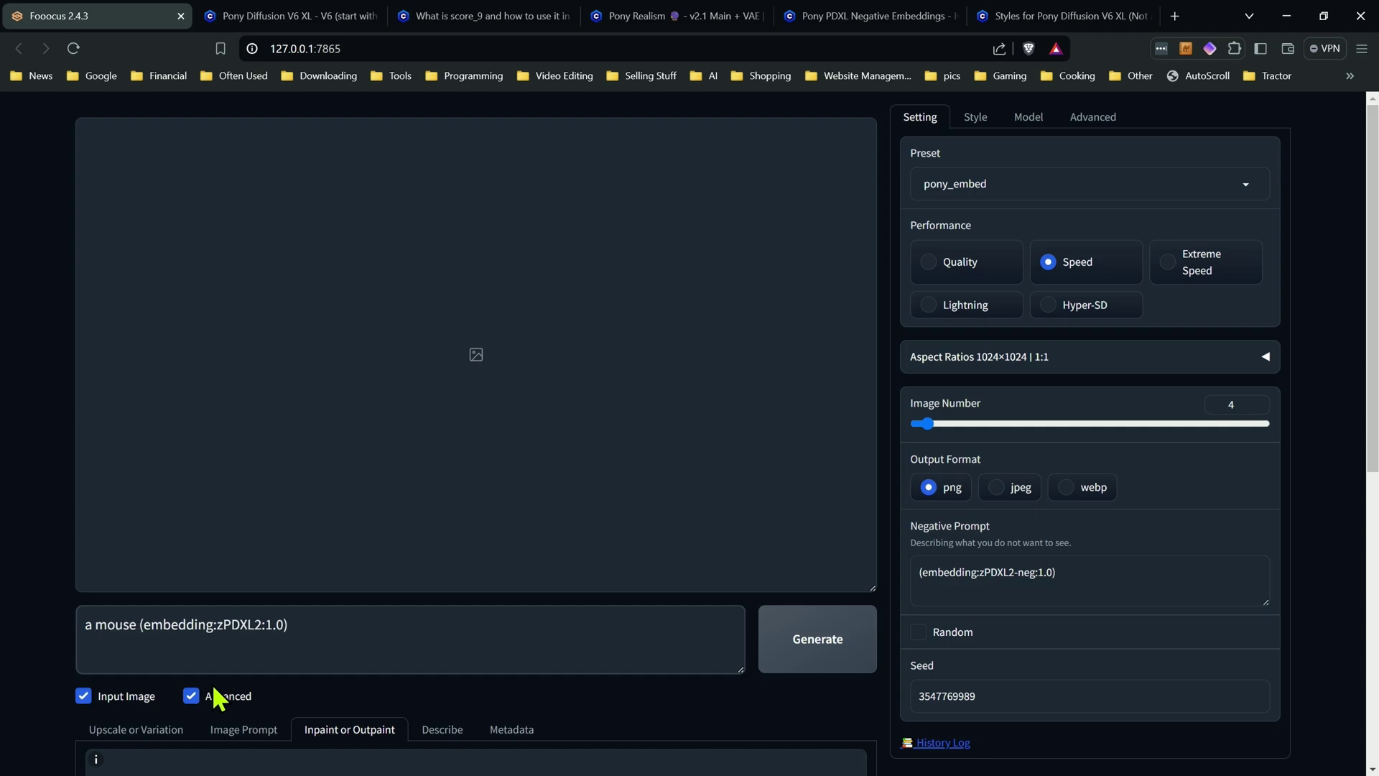
{"action": "right_click", "coordinate": [330, 626]}
{"action": "left_click", "coordinate": [308, 625]}
{"action": "right_click", "coordinate": [328, 634]}
{"action": "left_click", "coordinate": [403, 410]}
{"action": "left_click", "coordinate": [794, 638]}
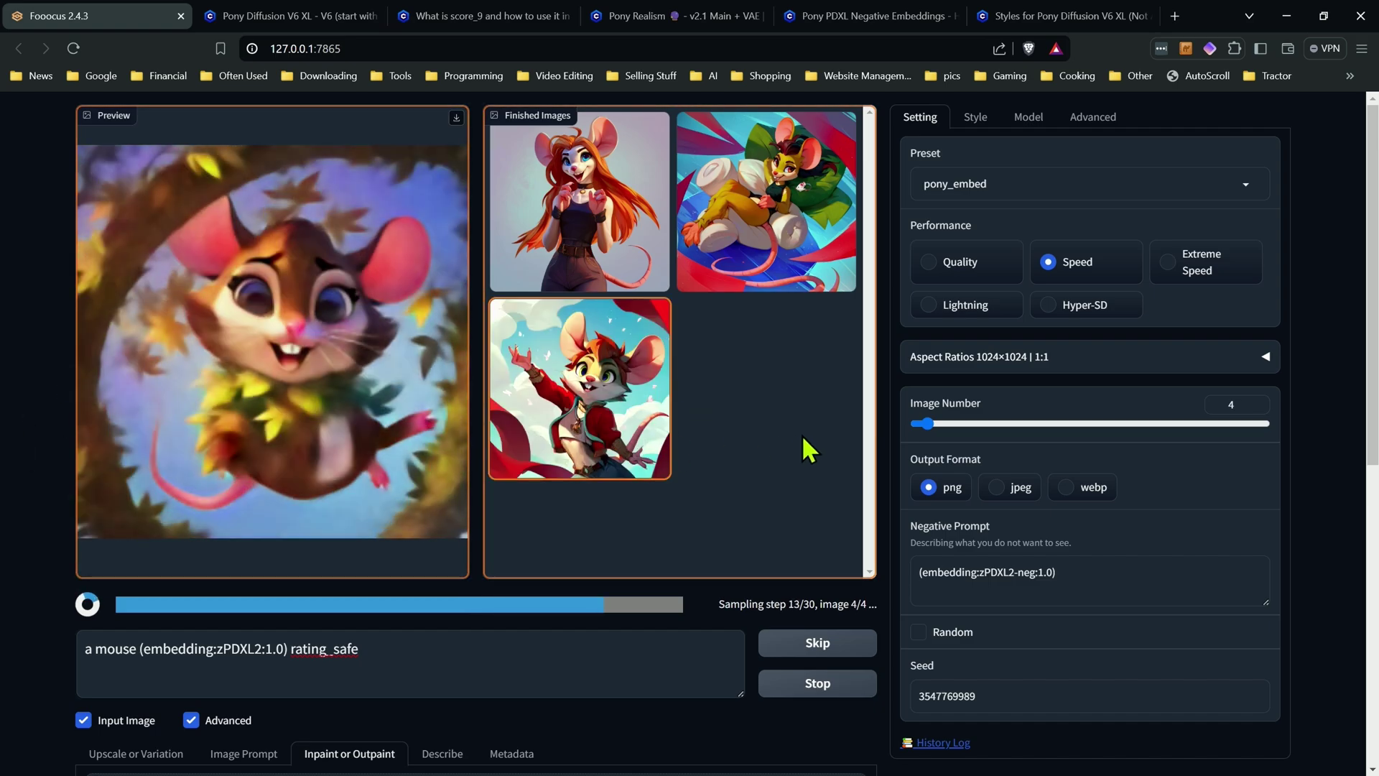
Step: Go to the Pony PDXL Negative Embeddings page on Civitai and view its Photo Real version
{"action": "left_click", "coordinate": [1063, 16]}
{"action": "left_click", "coordinate": [916, 16]}
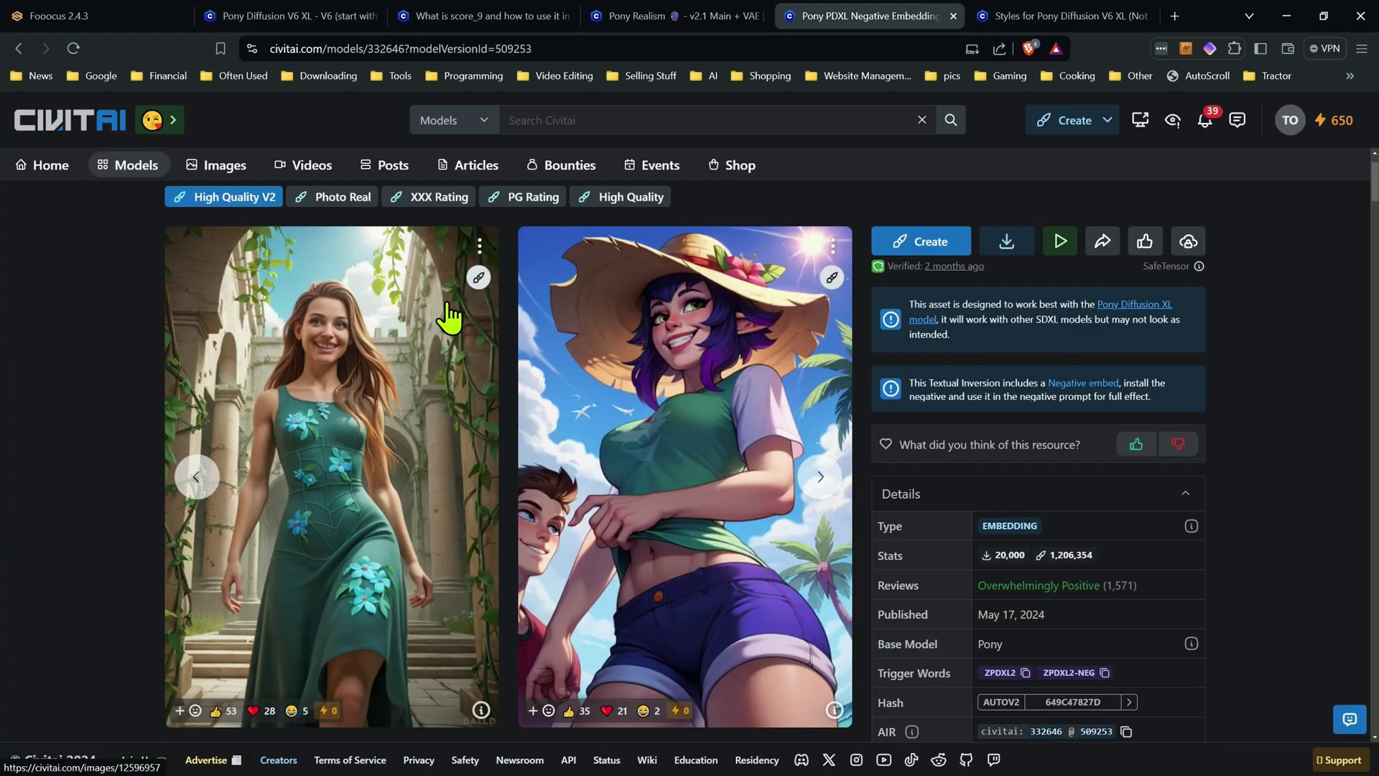
{"action": "left_click", "coordinate": [346, 200]}
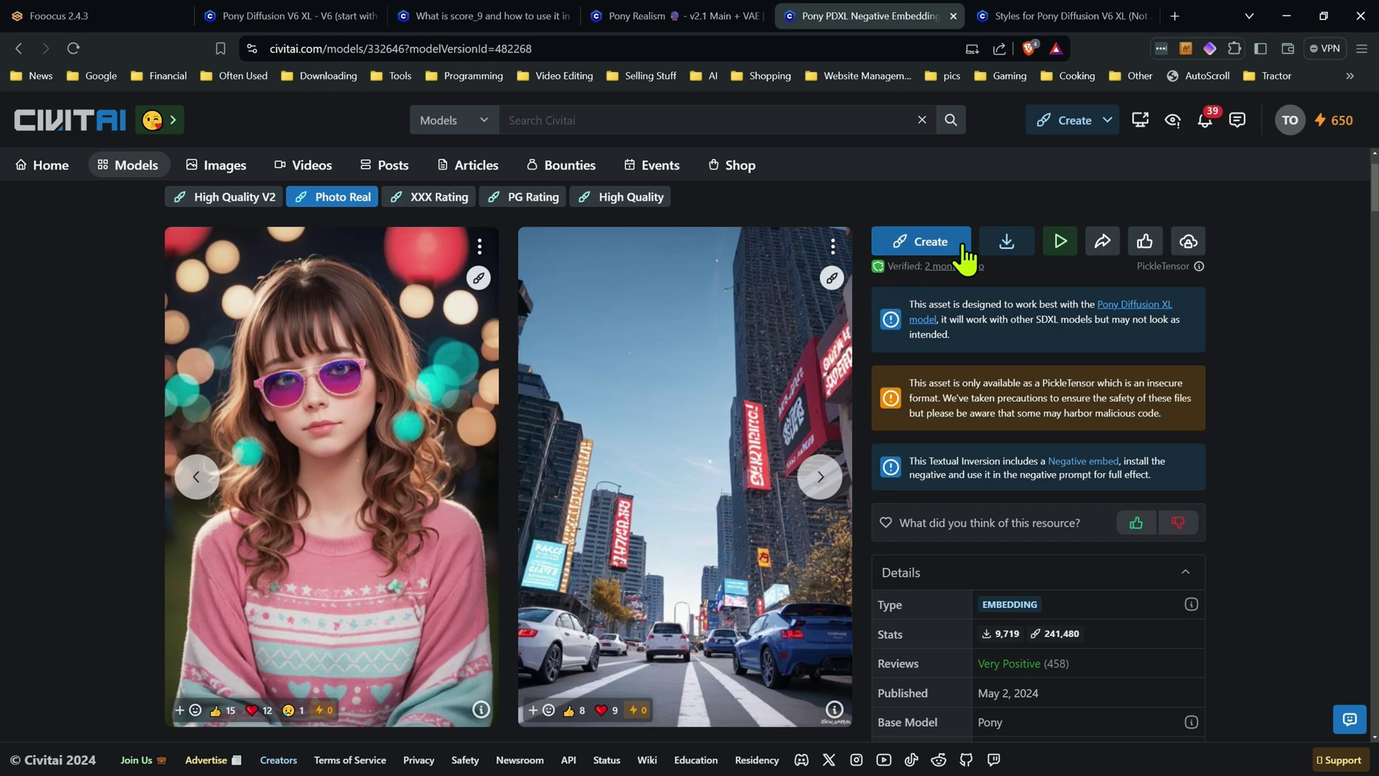
Step: Check the Photo Real download files, go back to High Quality V2, then return to Fooocus
{"action": "left_click", "coordinate": [1004, 243]}
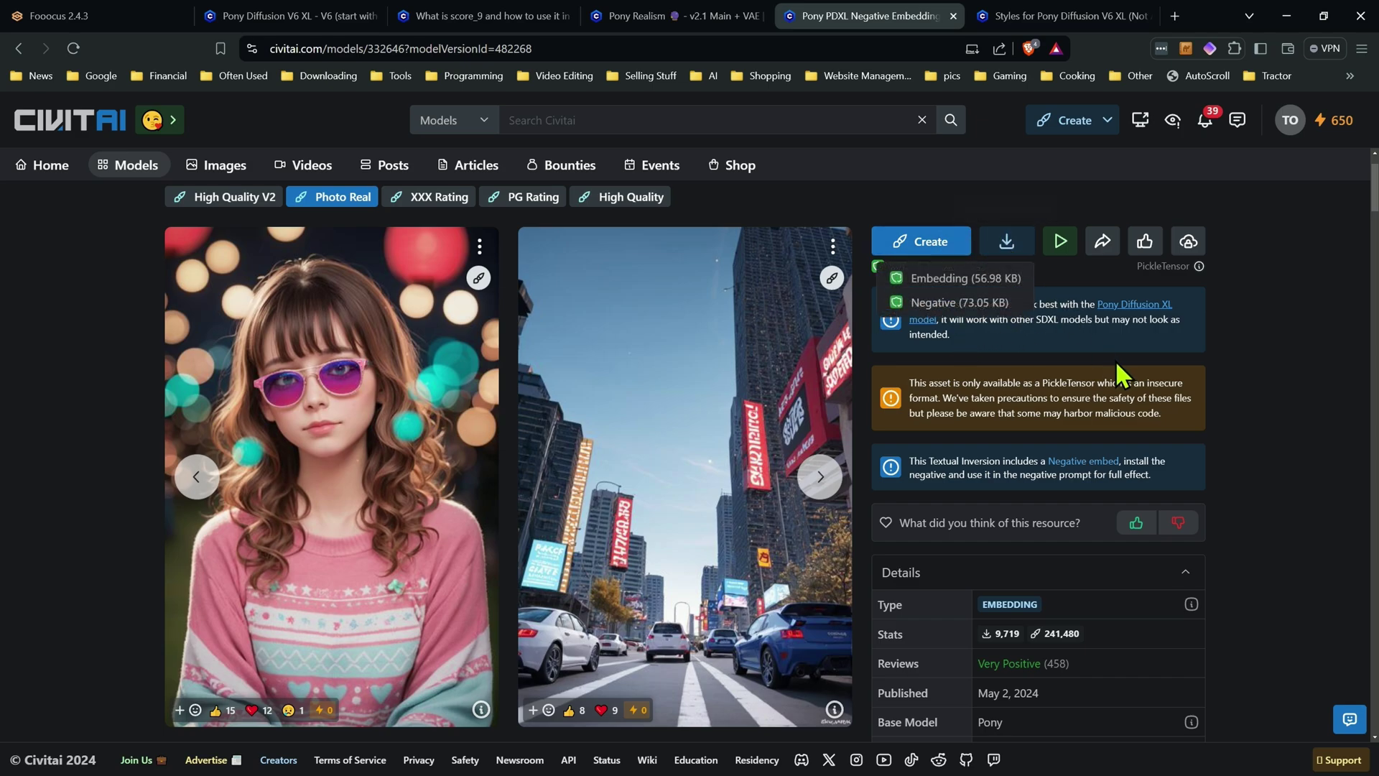
{"action": "left_click_drag", "start_coordinate": [1234, 311], "coordinate": [366, 215]}
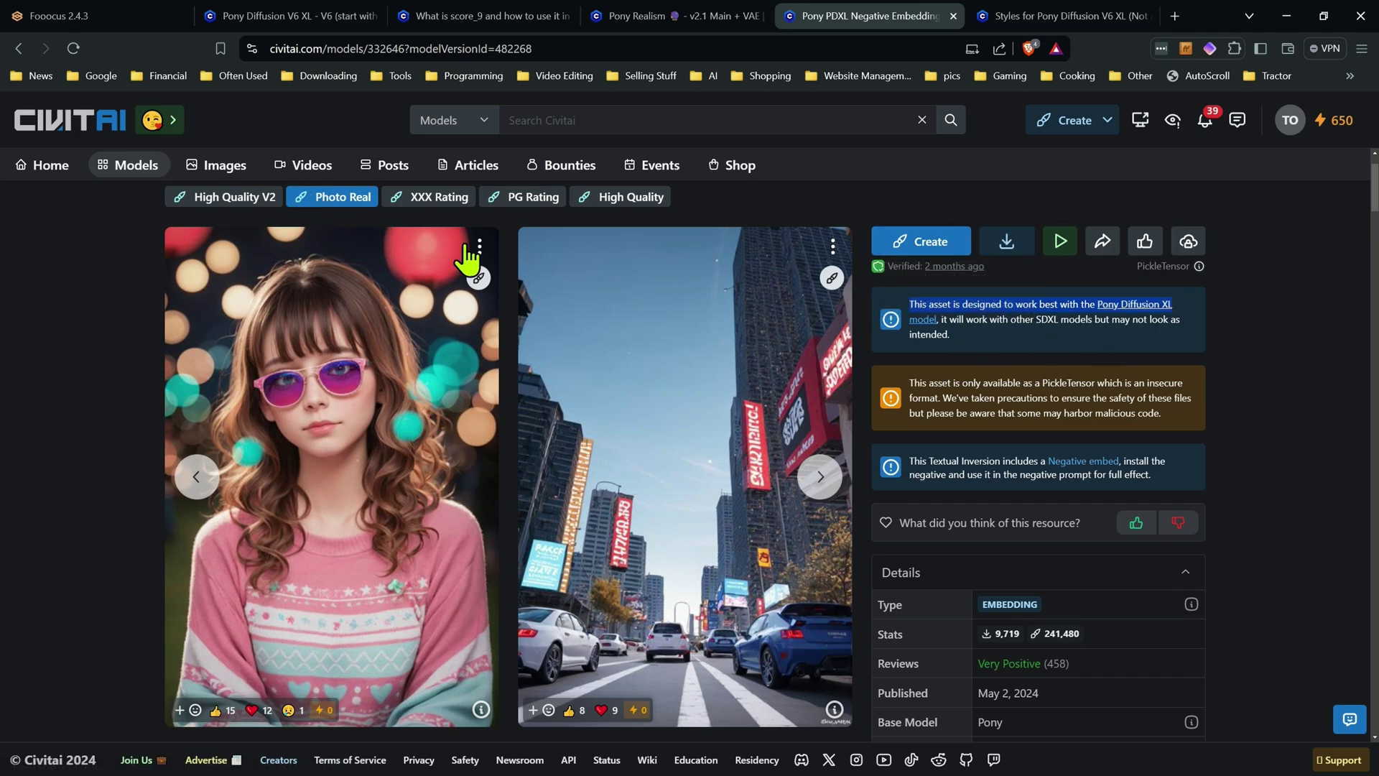
{"action": "left_click", "coordinate": [237, 196]}
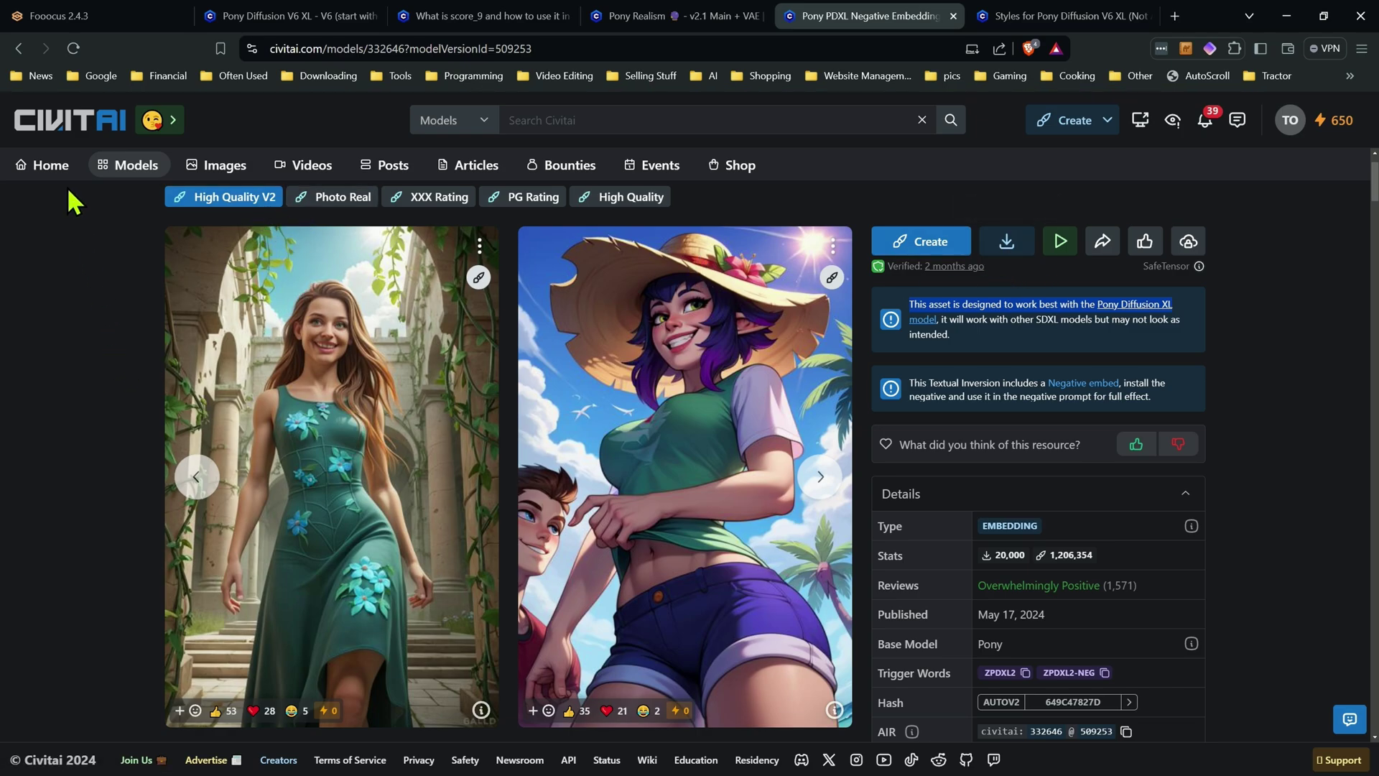
{"action": "left_click", "coordinate": [59, 15]}
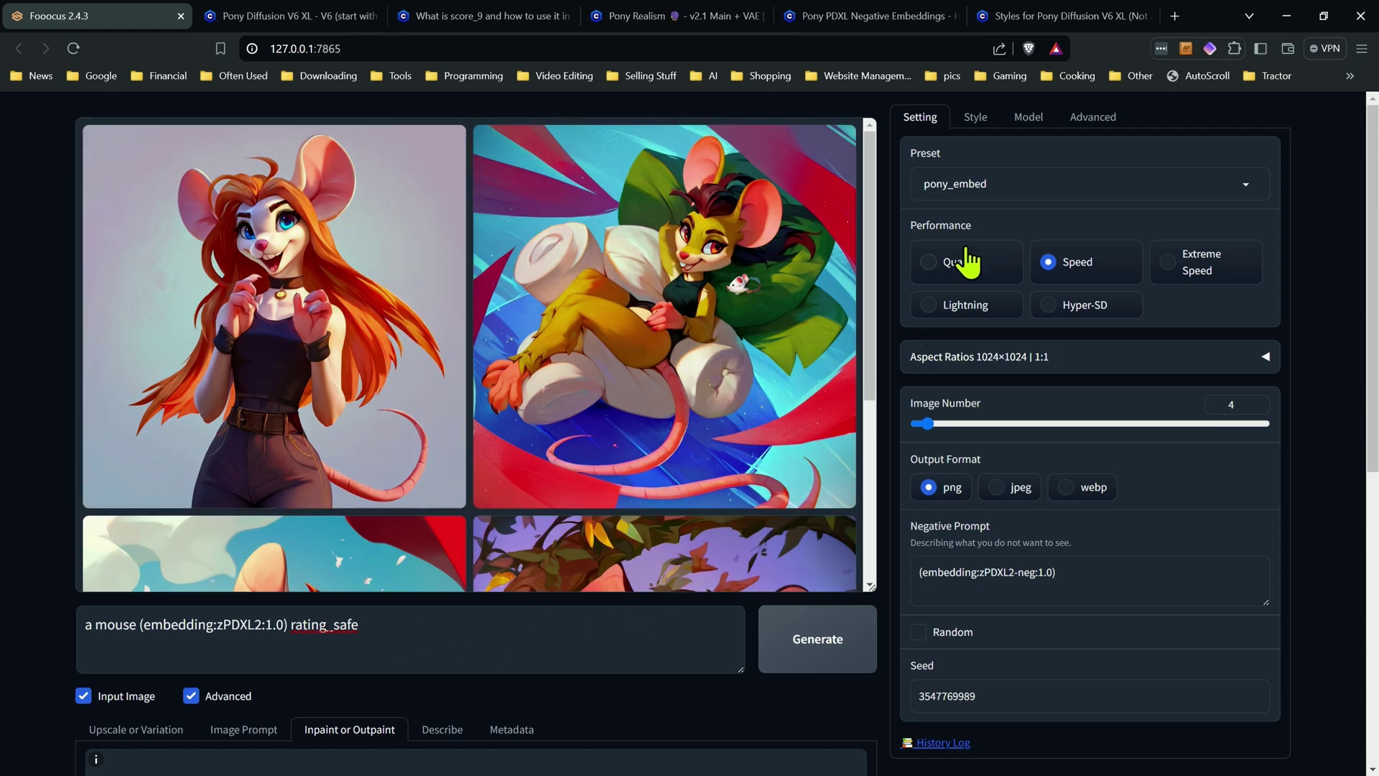
Step: Switch to the ponyV6 preset, set LoRA 1 to Line Art Style LoRA XL, and place the caret at the prompt's end
{"action": "left_click", "coordinate": [1070, 184]}
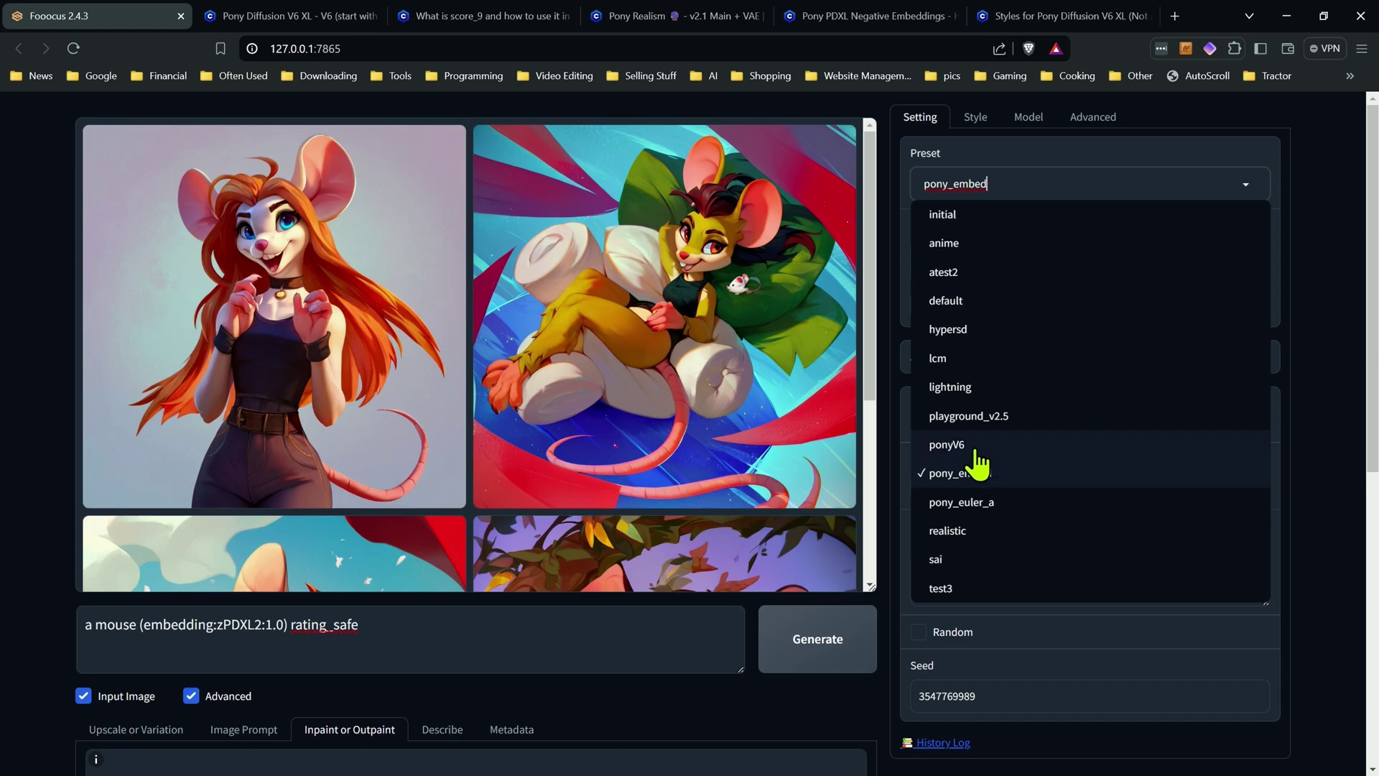
{"action": "left_click", "coordinate": [920, 444]}
{"action": "left_click", "coordinate": [1027, 117]}
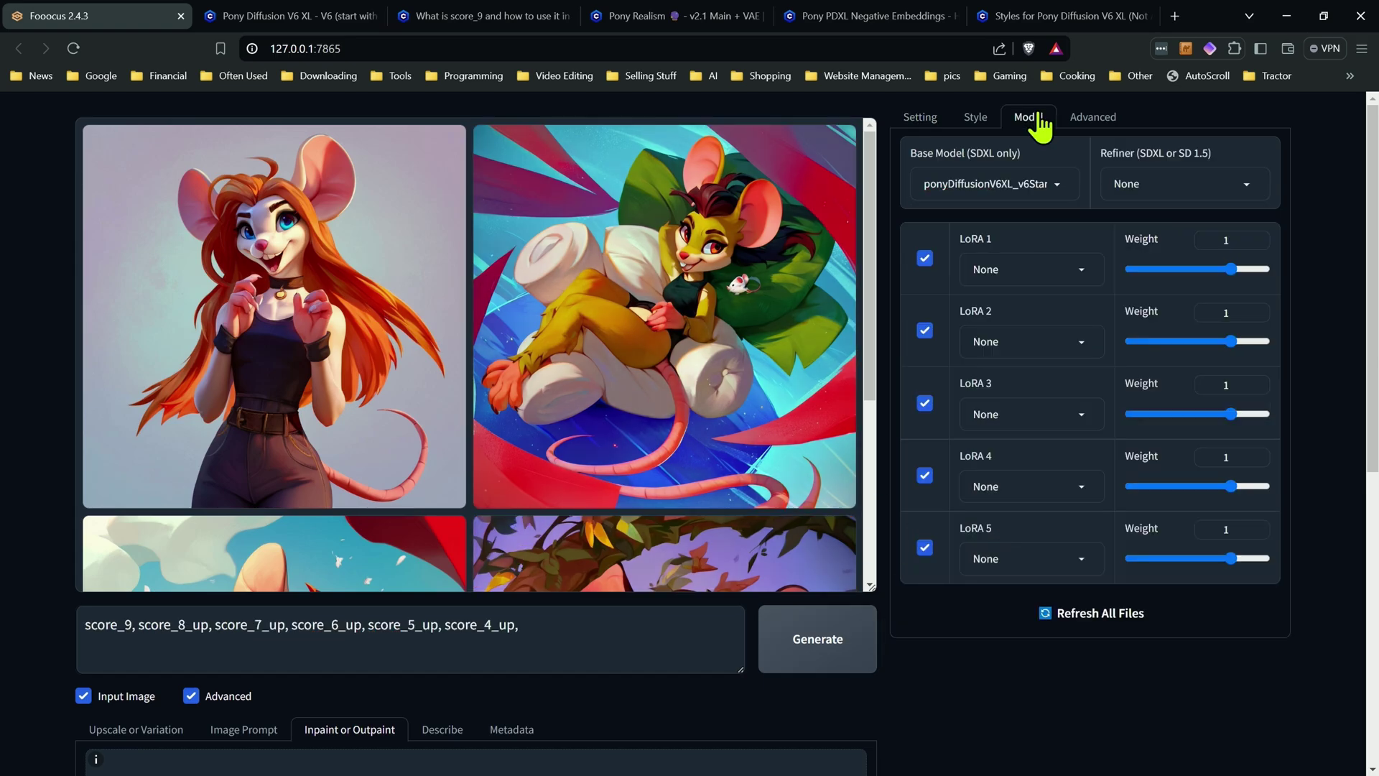
{"action": "left_click", "coordinate": [1045, 267]}
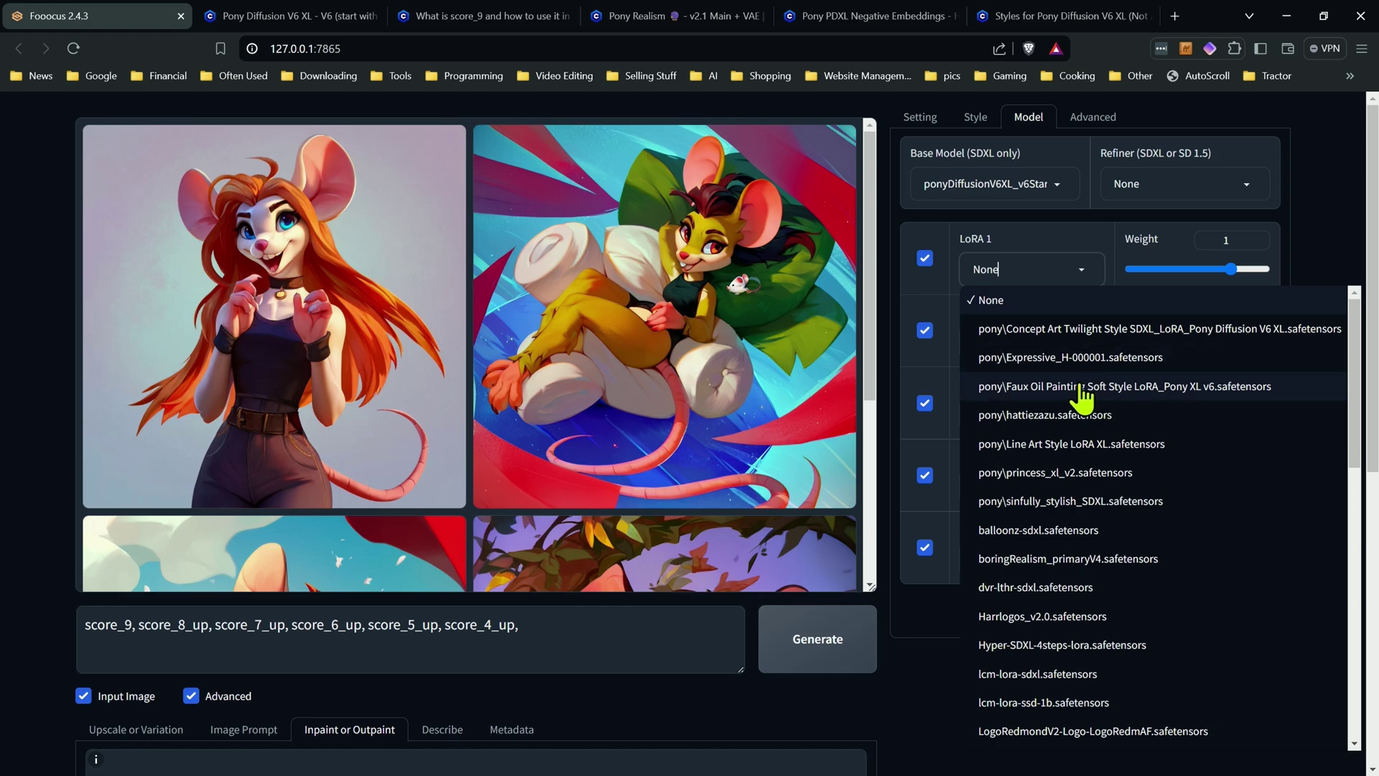
{"action": "left_click", "coordinate": [1070, 444]}
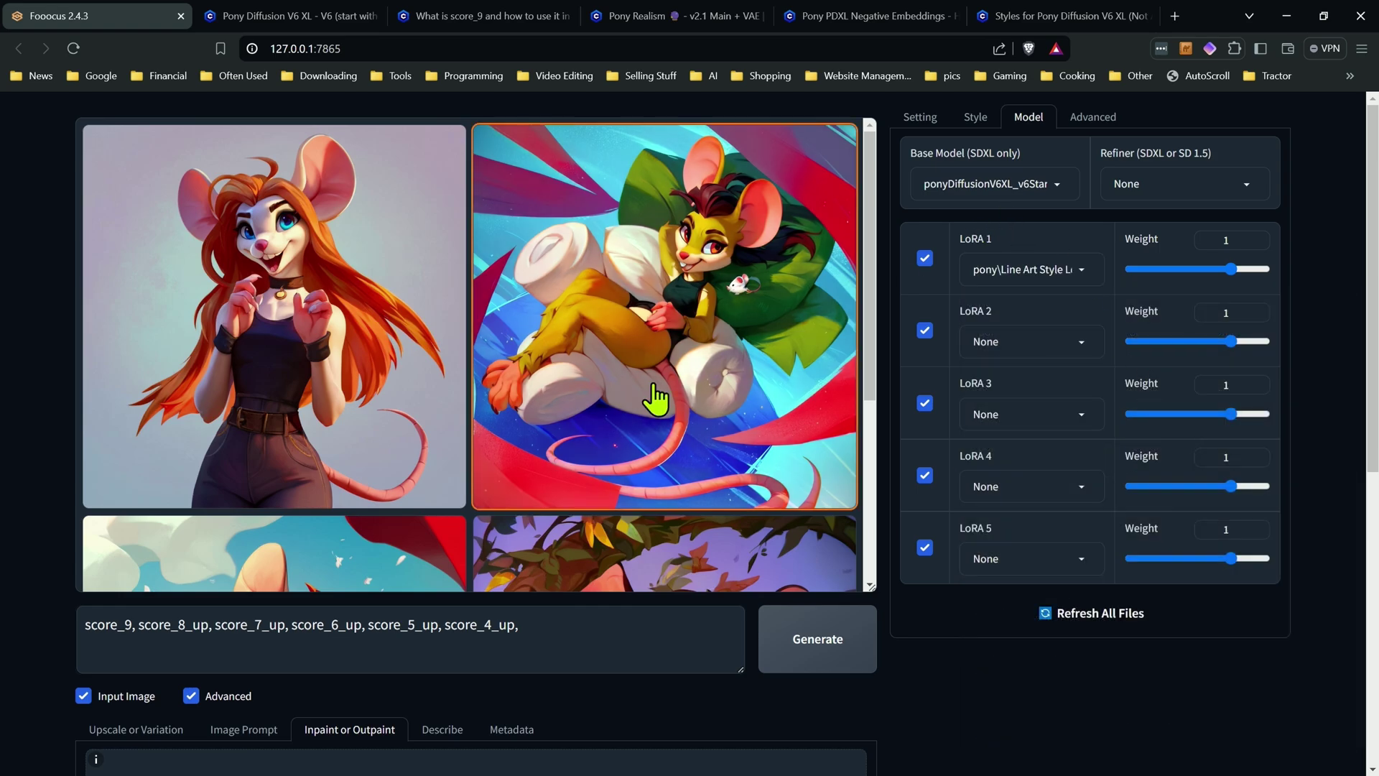
{"action": "left_click", "coordinate": [629, 629]}
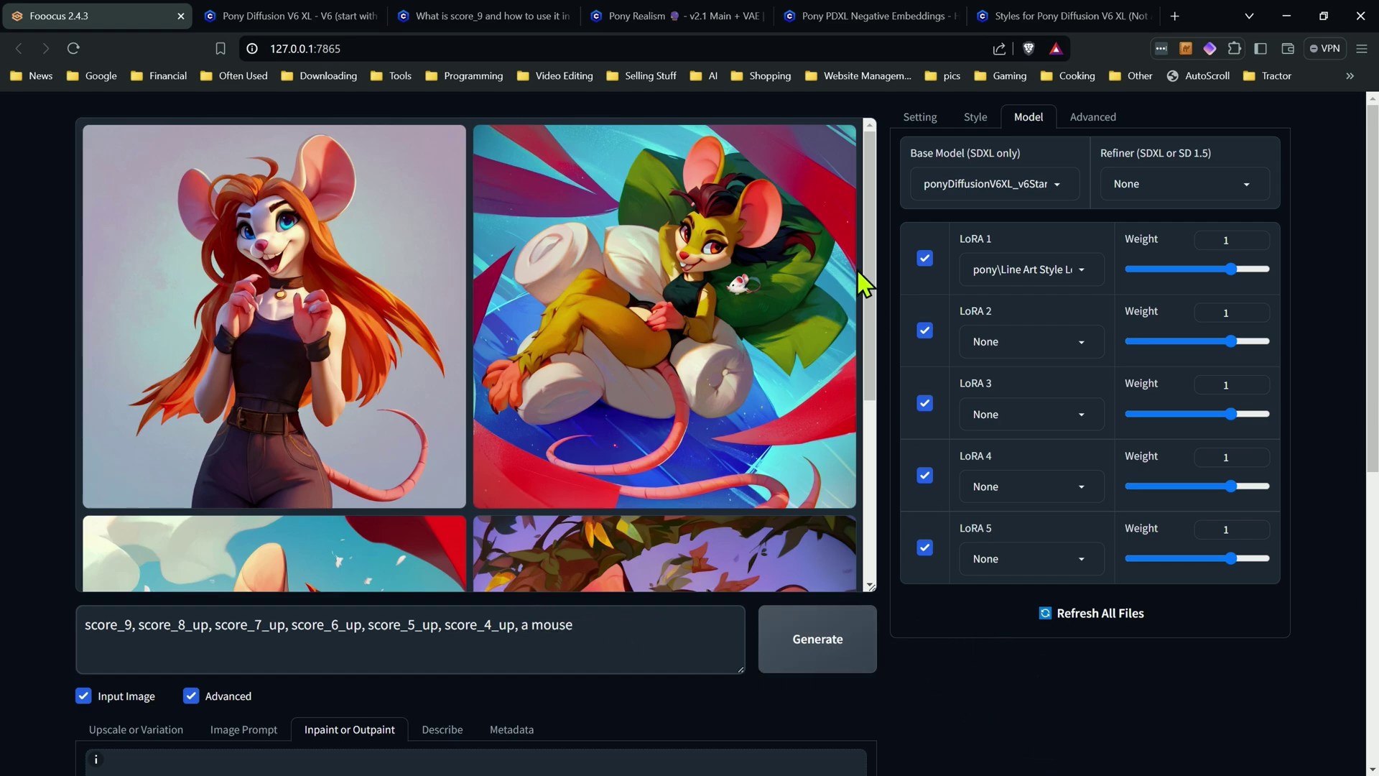
Step: Generate mouse images with the Line Art LoRA, preview two results, then open the Pony styles page
{"action": "left_click", "coordinate": [851, 655]}
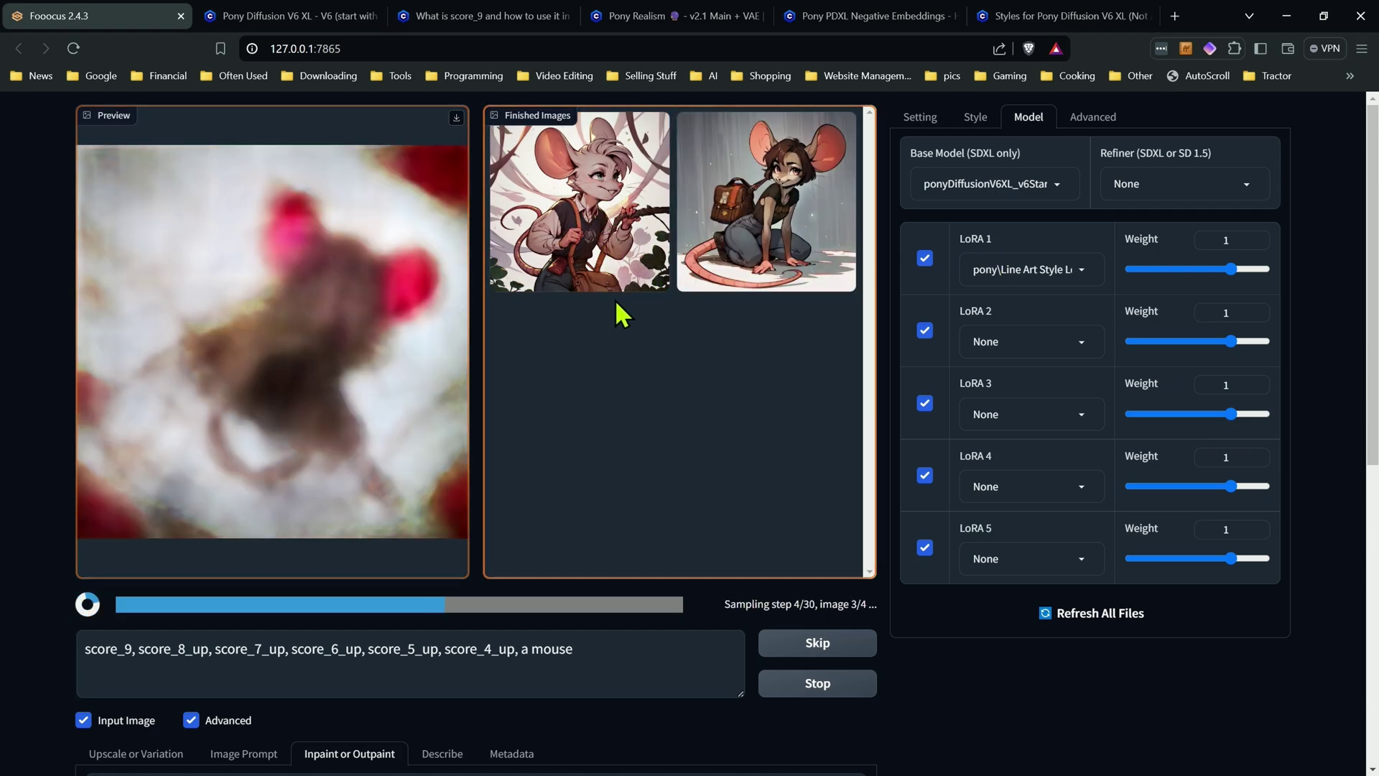
{"action": "left_click", "coordinate": [629, 219]}
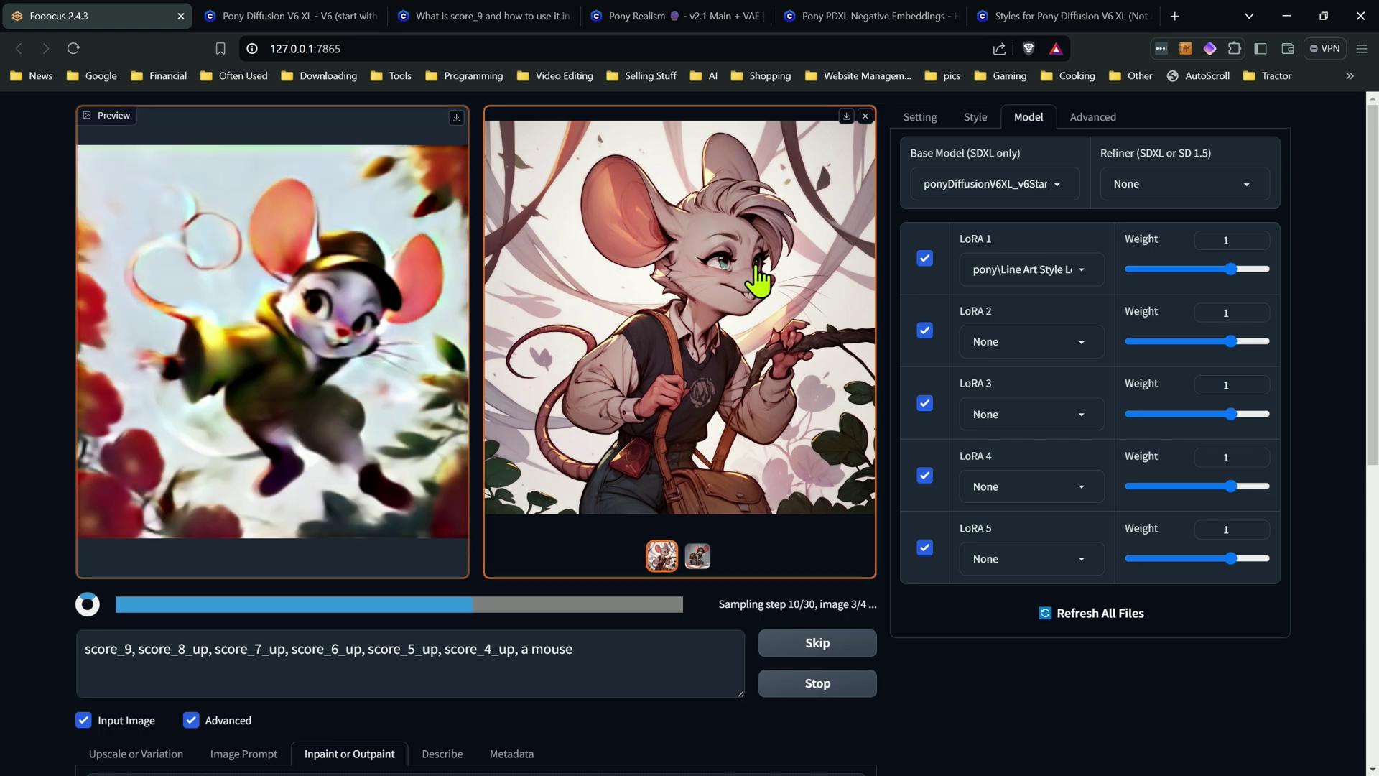
{"action": "left_click", "coordinate": [697, 555]}
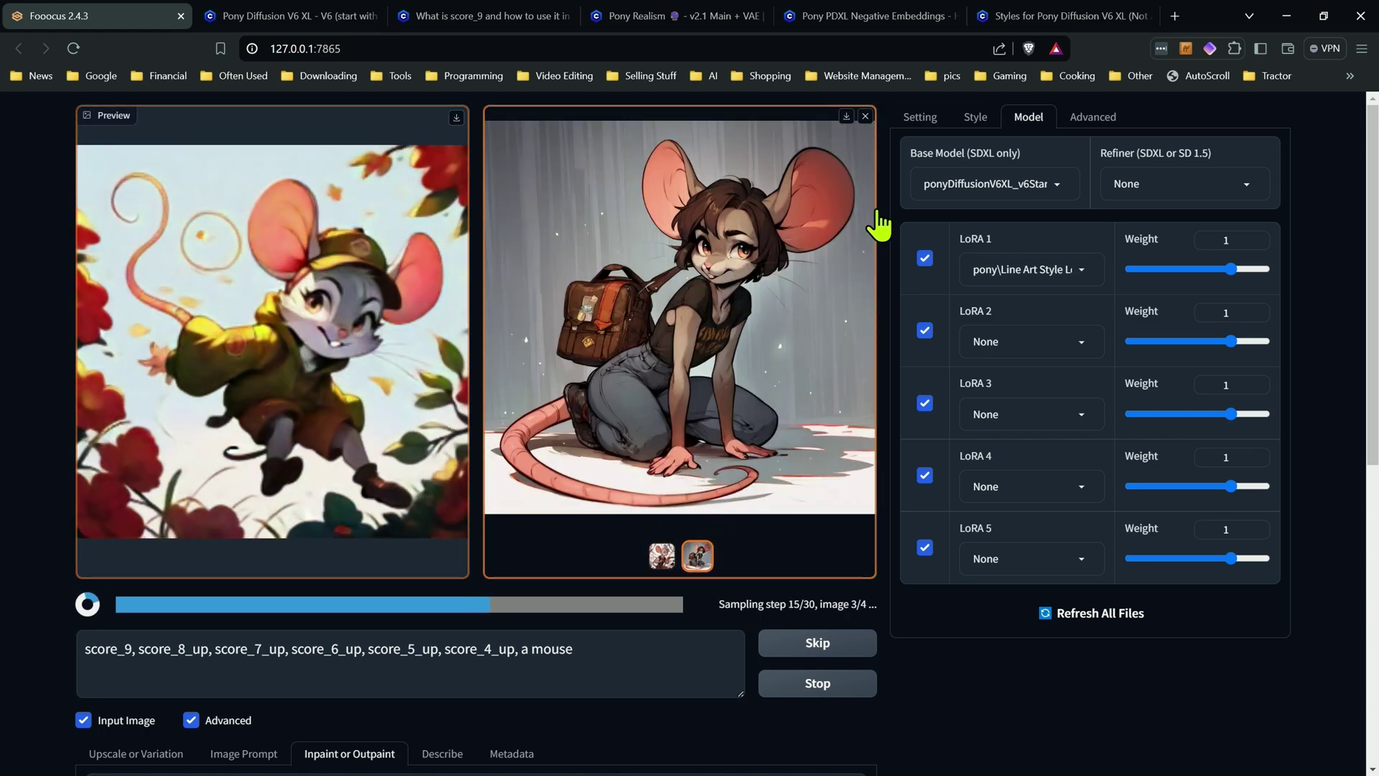
{"action": "left_click", "coordinate": [866, 117]}
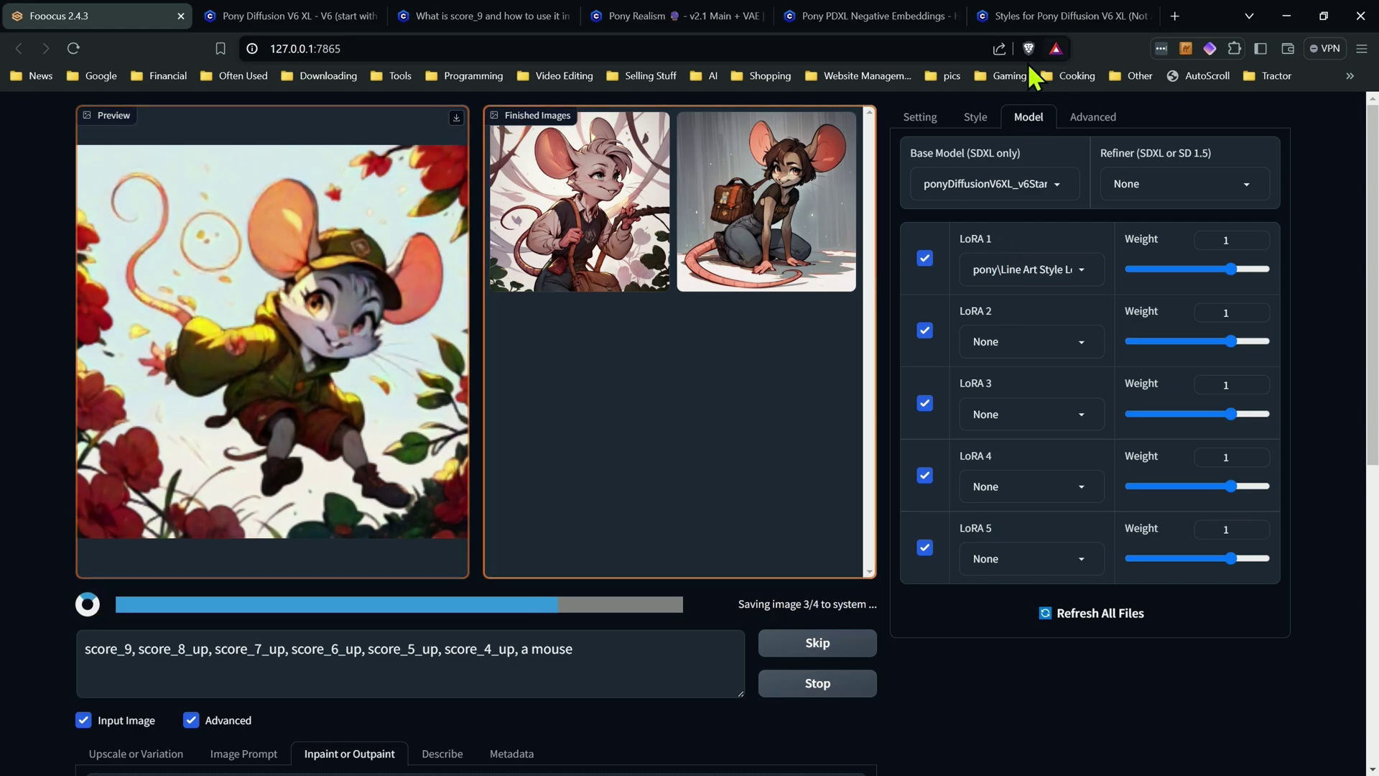
{"action": "left_click", "coordinate": [1050, 16]}
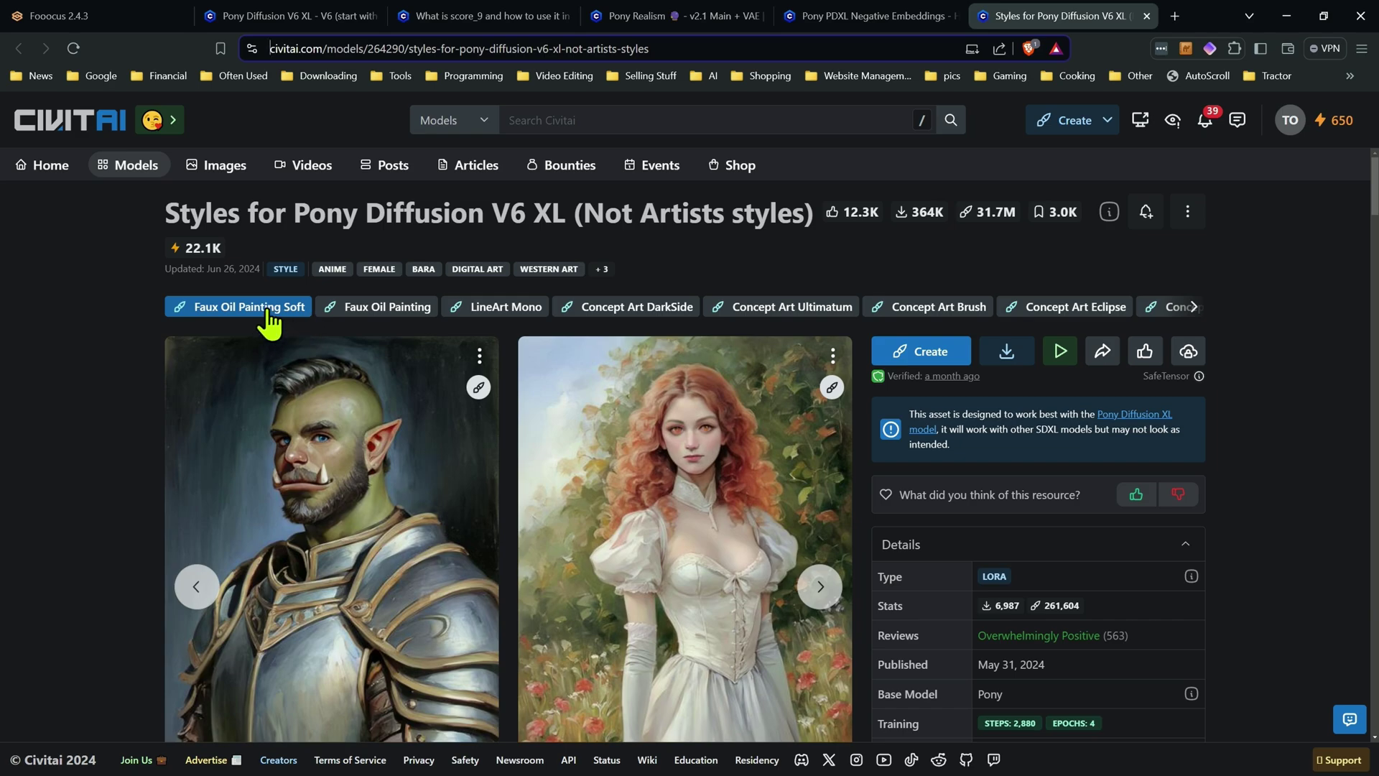
Step: Browse the Faux Oil Painting, LineArt Mono, Concept Art DarkSide and Concept Art Ultimatum style versions
{"action": "left_click", "coordinate": [377, 312]}
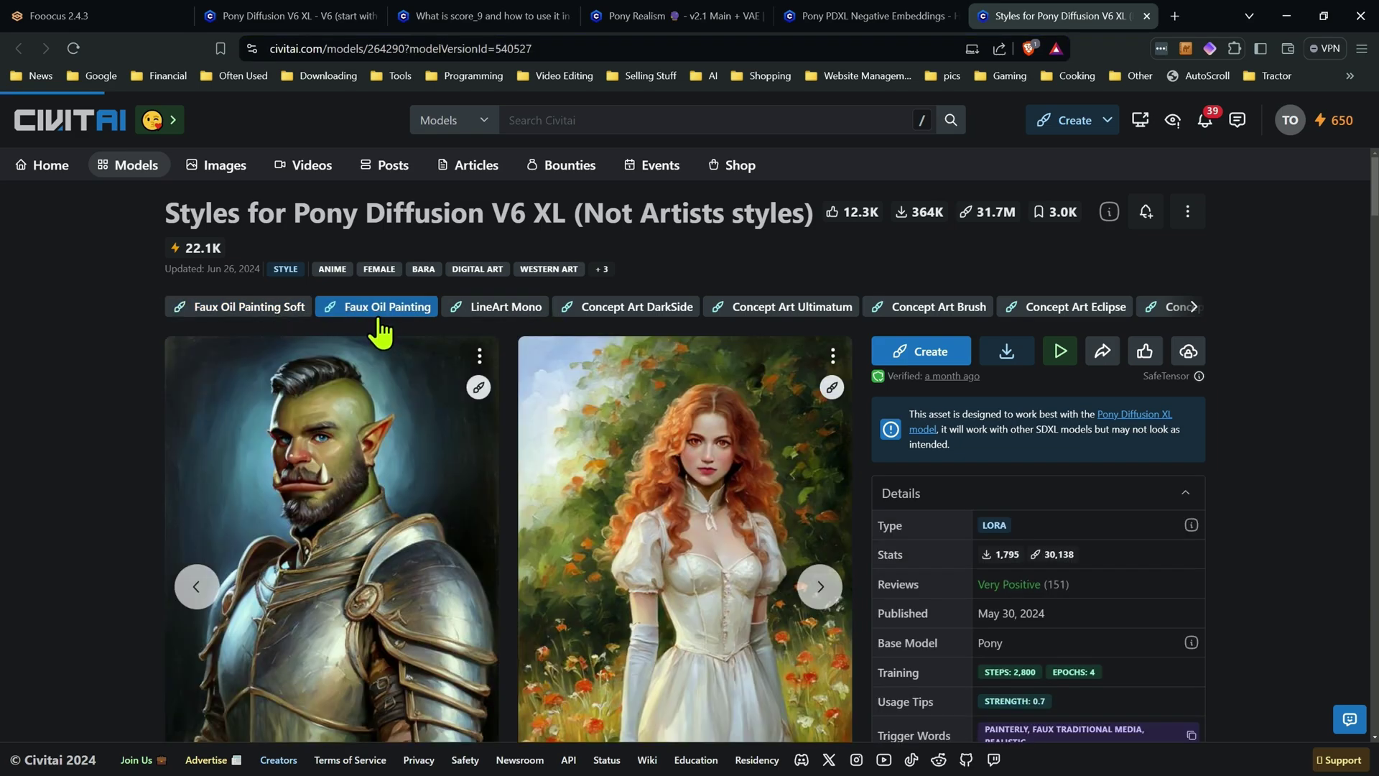
{"action": "left_click", "coordinate": [528, 313]}
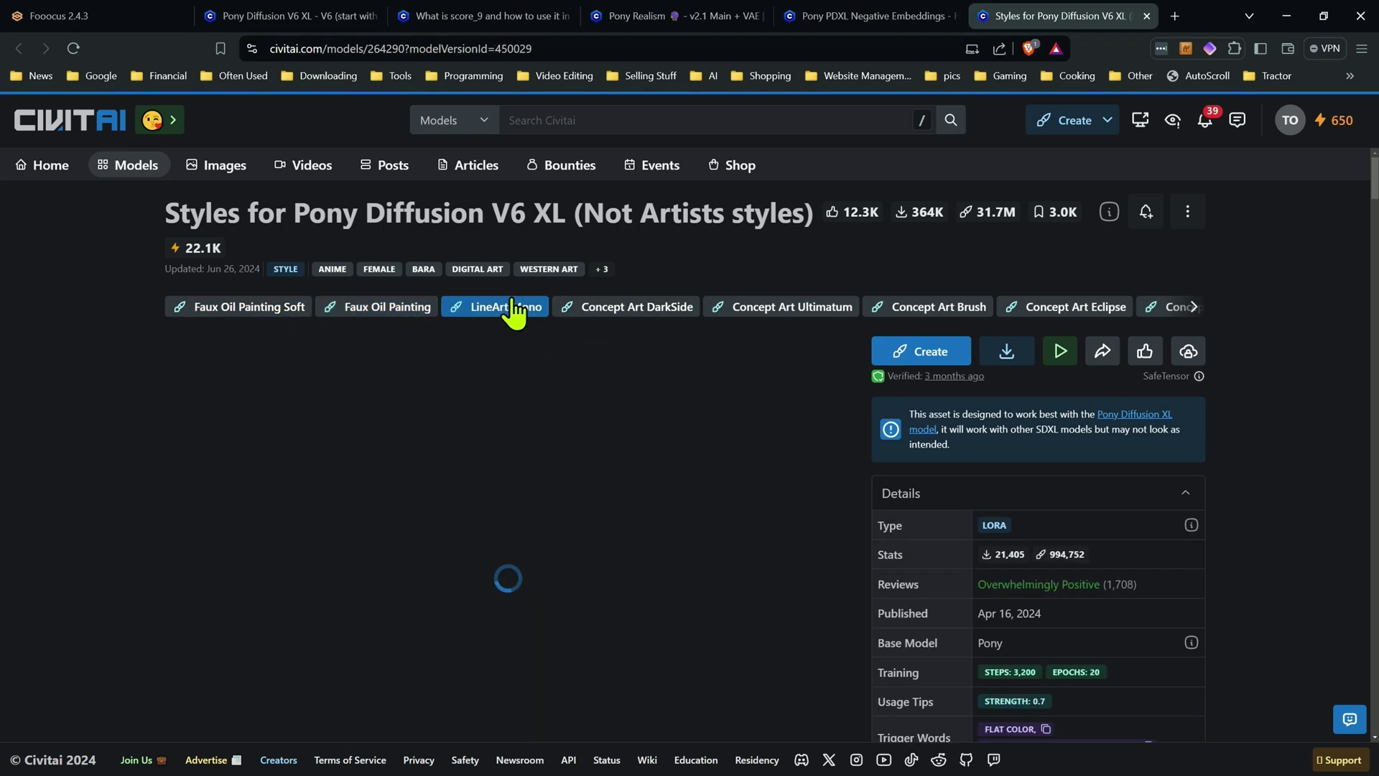
{"action": "left_click", "coordinate": [628, 310]}
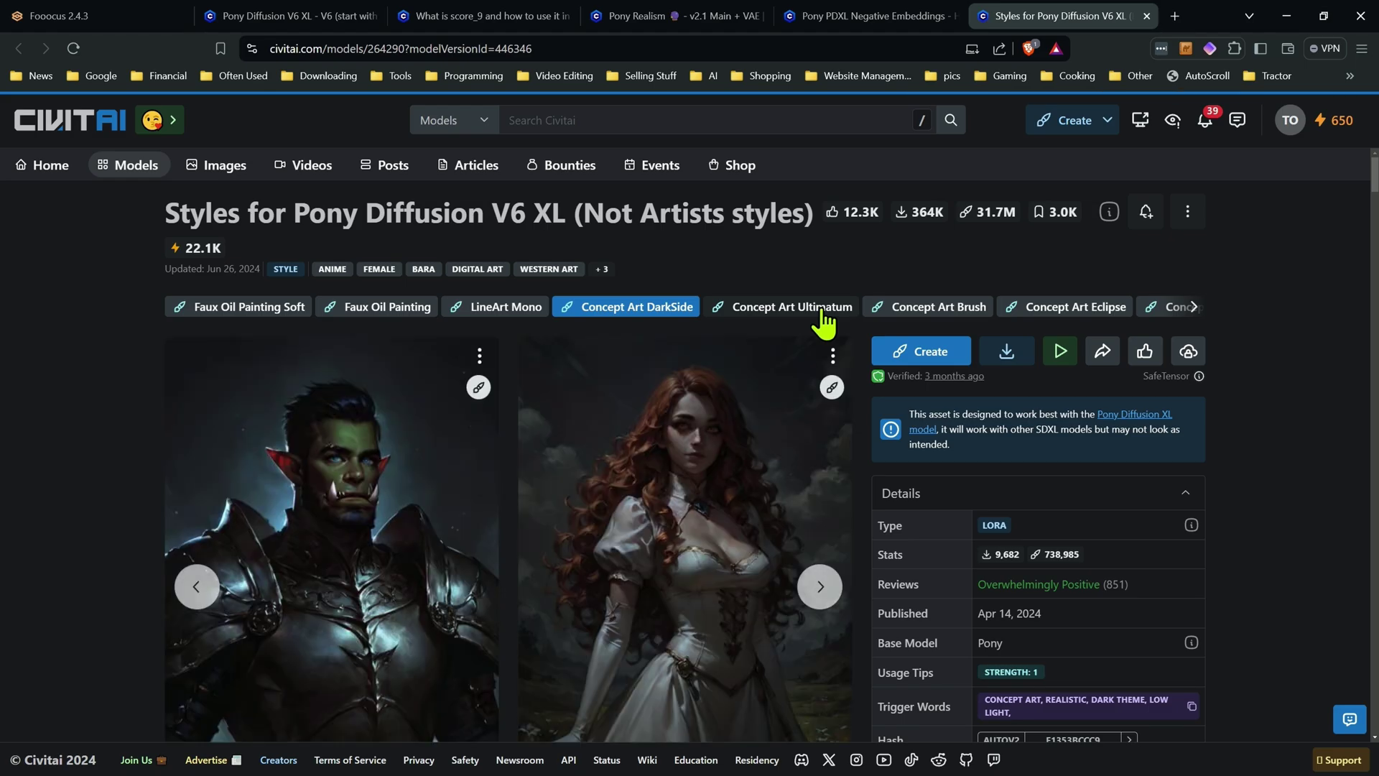
{"action": "left_click", "coordinate": [824, 316]}
{"action": "left_click", "coordinate": [1194, 307]}
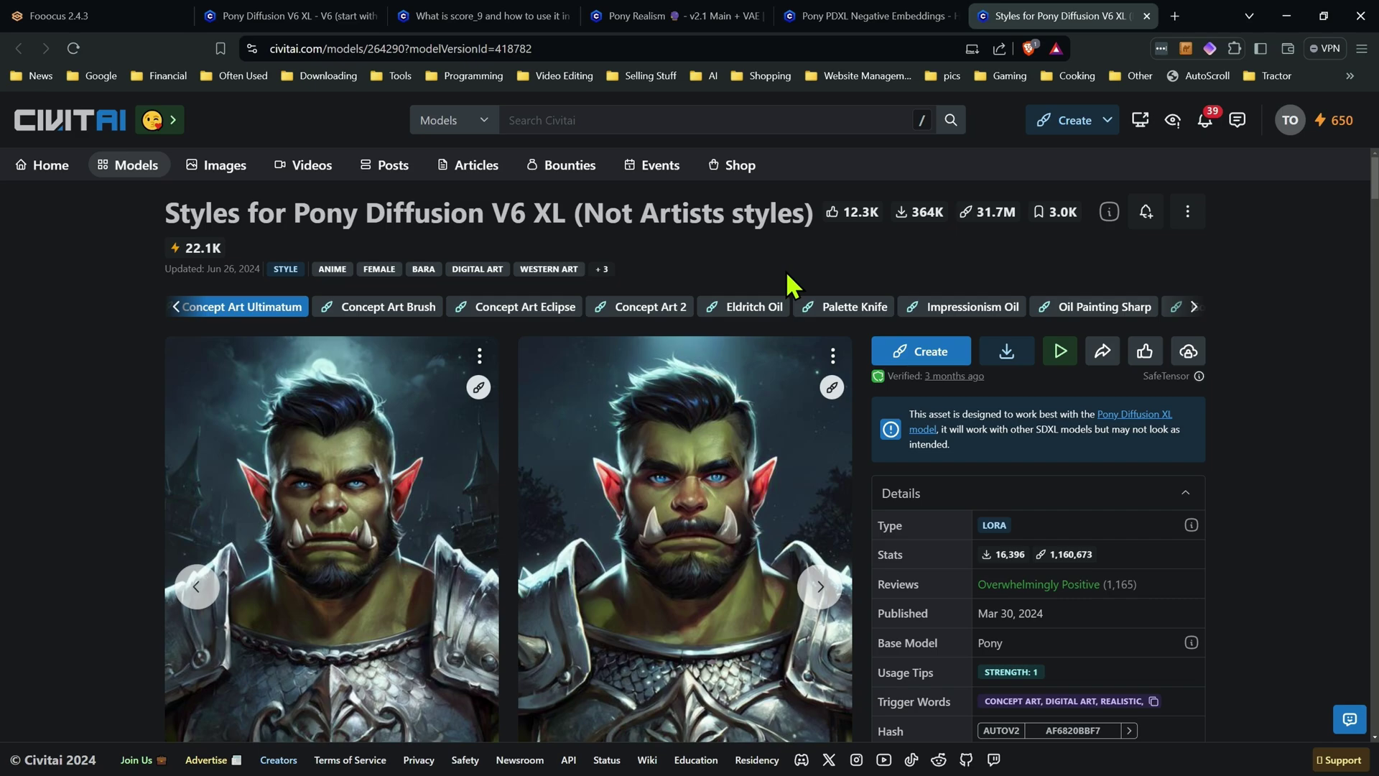
{"action": "left_click", "coordinate": [58, 16]}
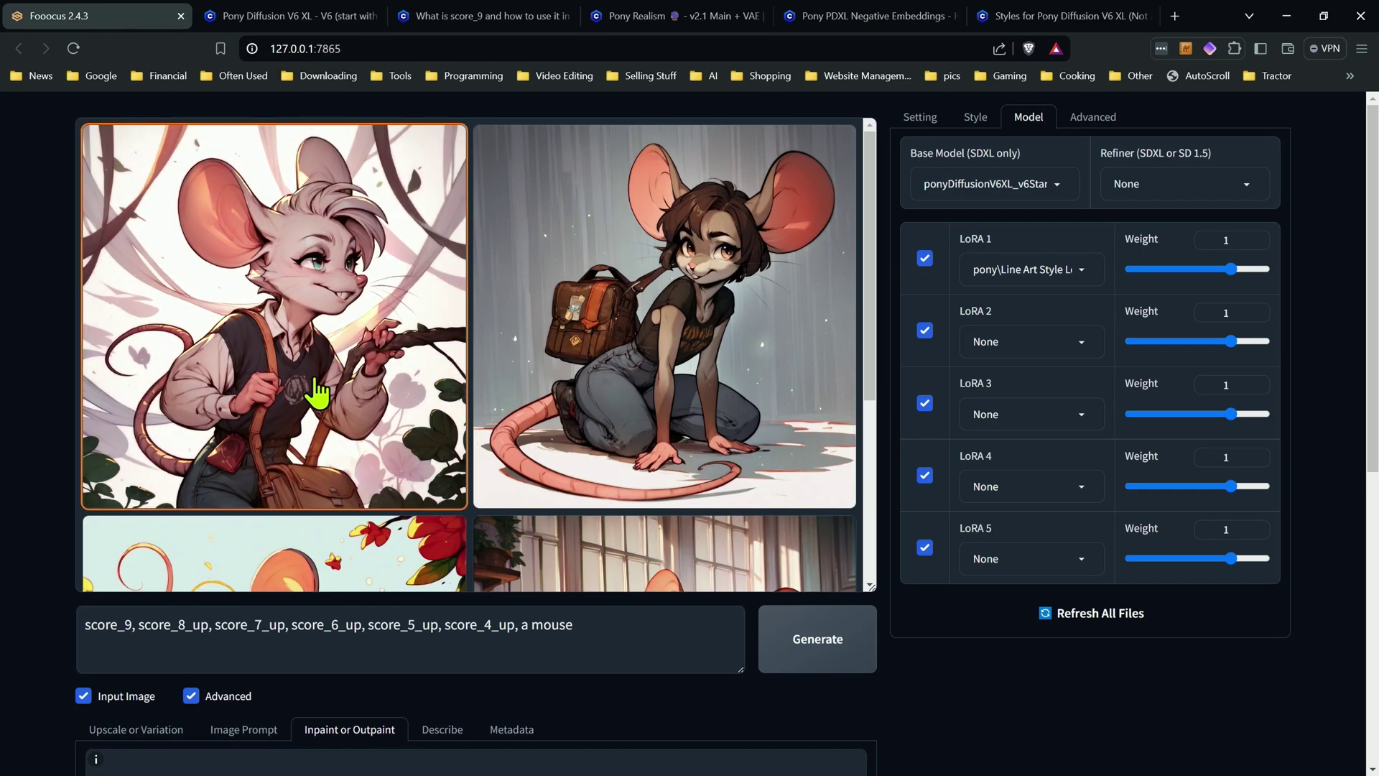
{"action": "scroll", "coordinate": [309, 394], "scroll_direction": "down", "scroll_amount": 4}
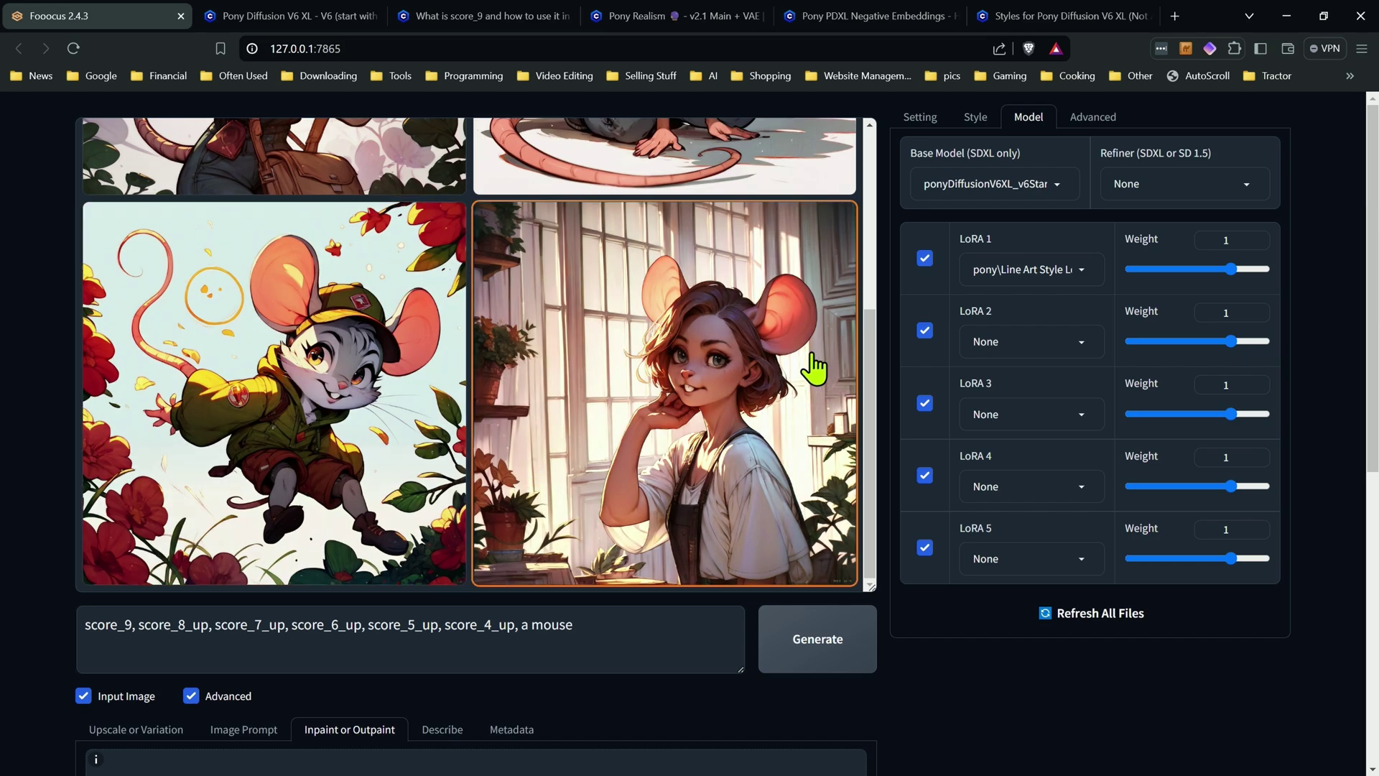
{"action": "scroll", "coordinate": [709, 374], "scroll_direction": "up", "scroll_amount": 4}
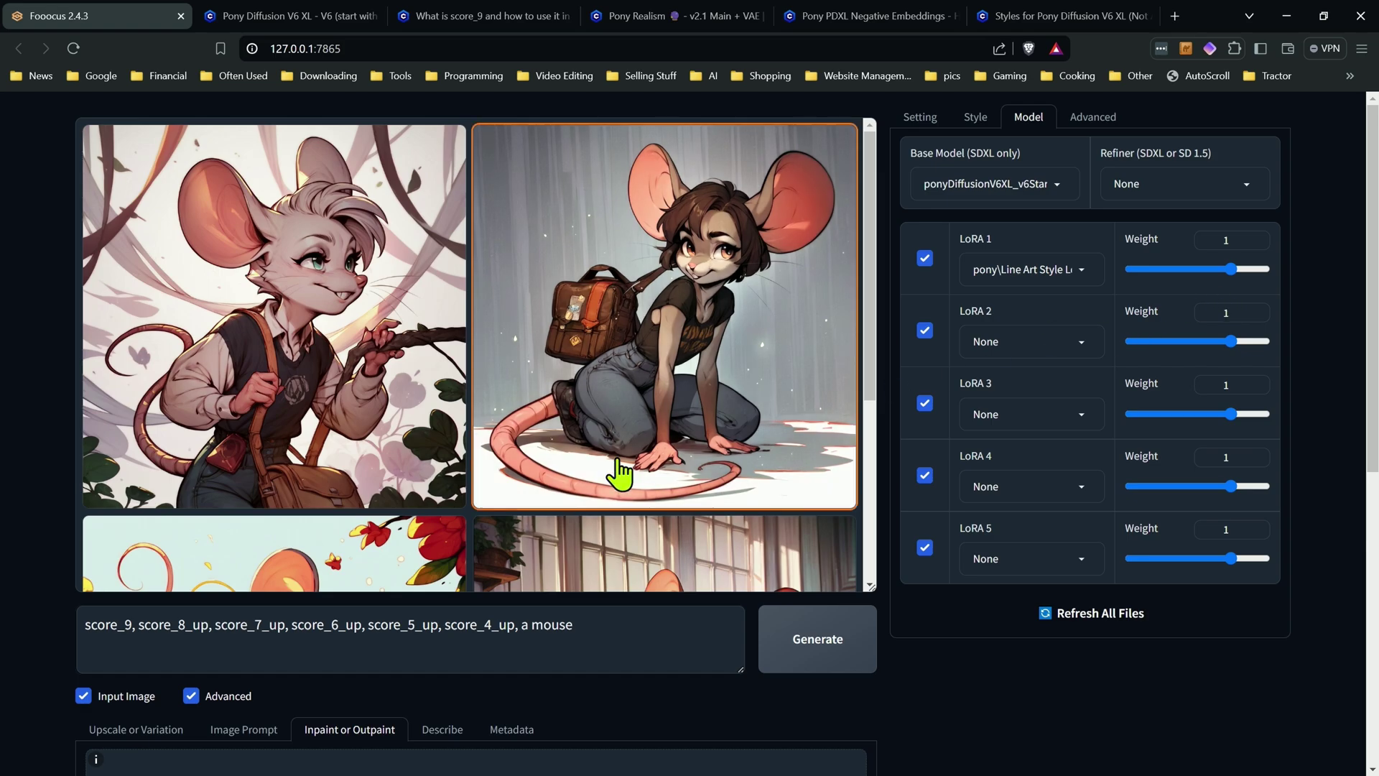
{"action": "scroll", "coordinate": [546, 446], "scroll_direction": "down", "scroll_amount": 4}
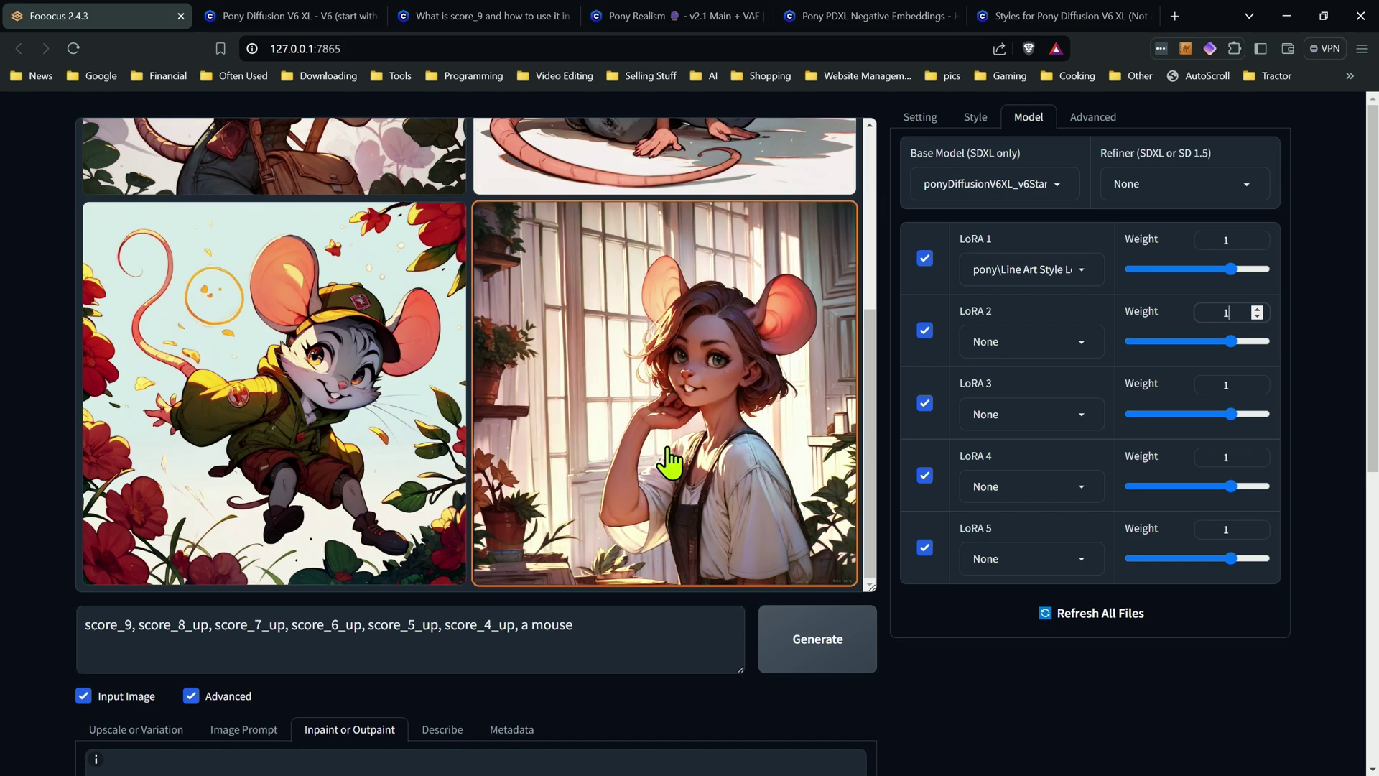
Step: Open the Advanced settings and drag the kneeling brown-haired mouse image into the Inpaint or Outpaint canvas
{"action": "scroll", "coordinate": [24, 440], "scroll_direction": "down", "scroll_amount": 6}
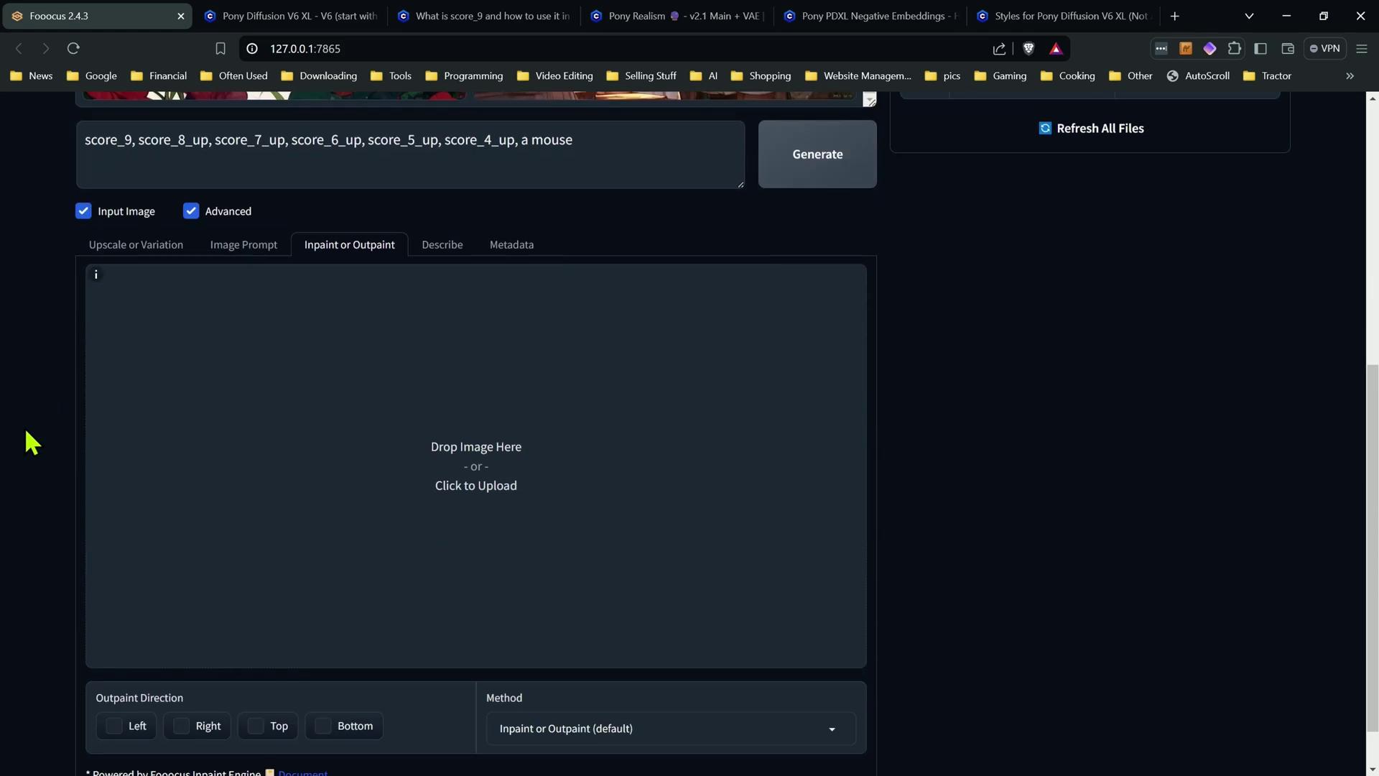
{"action": "scroll", "coordinate": [58, 311], "scroll_direction": "up", "scroll_amount": 6}
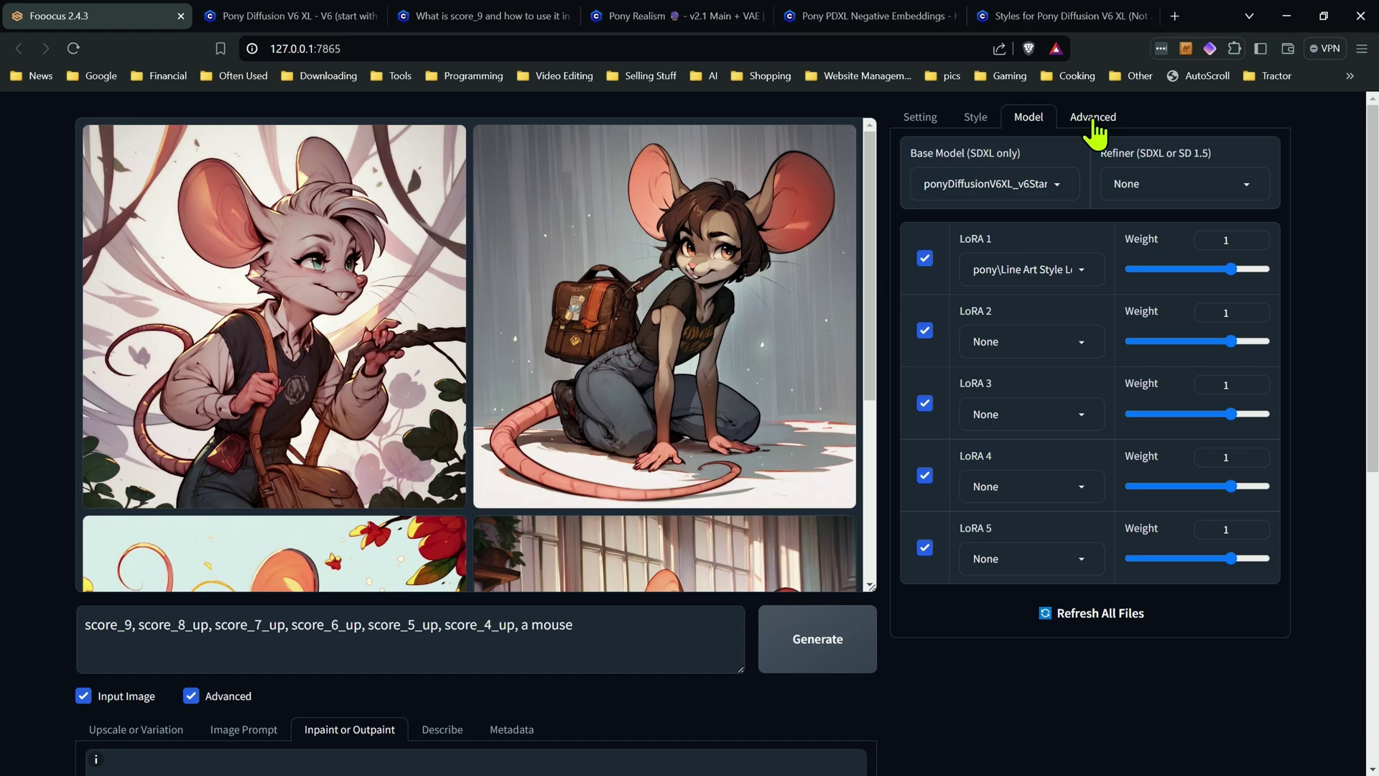
{"action": "left_click", "coordinate": [1093, 121]}
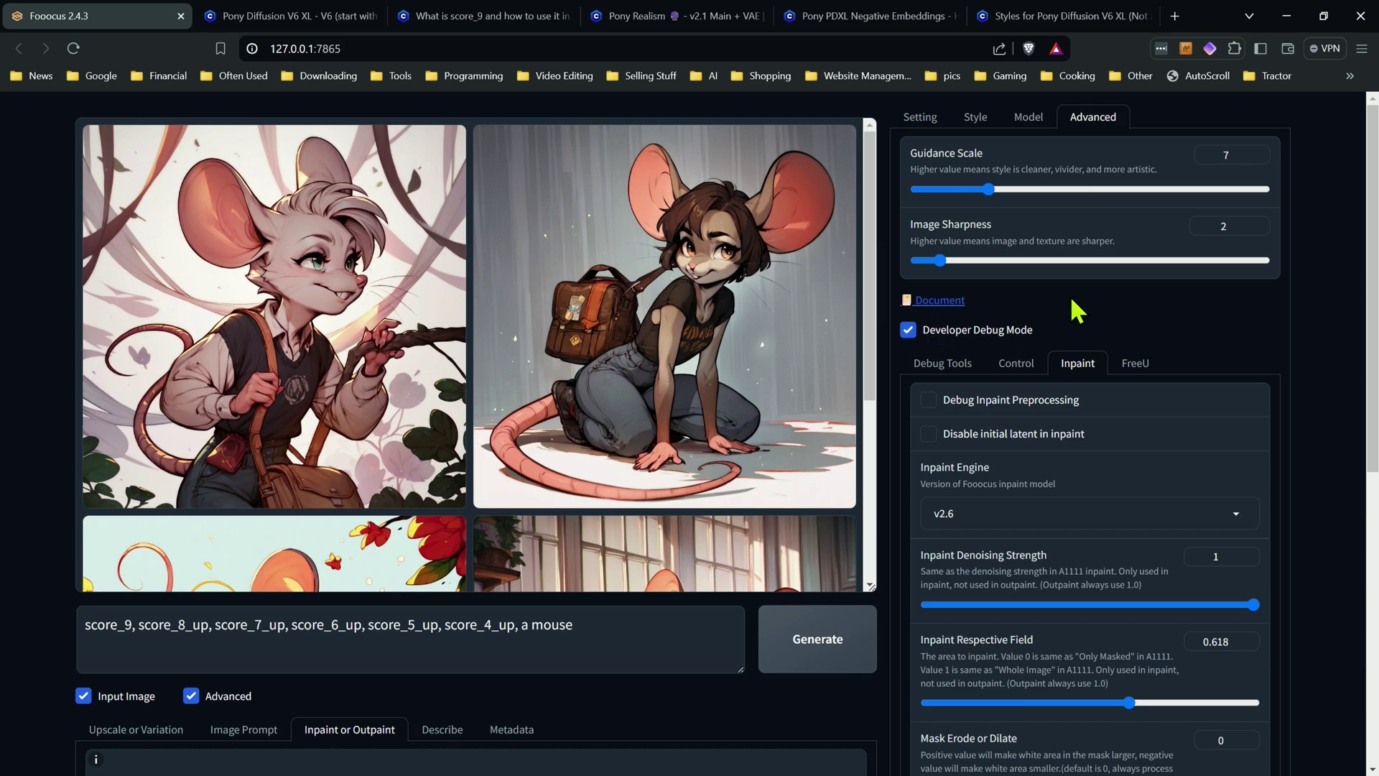
{"action": "scroll", "coordinate": [542, 467], "scroll_direction": "down", "scroll_amount": 10}
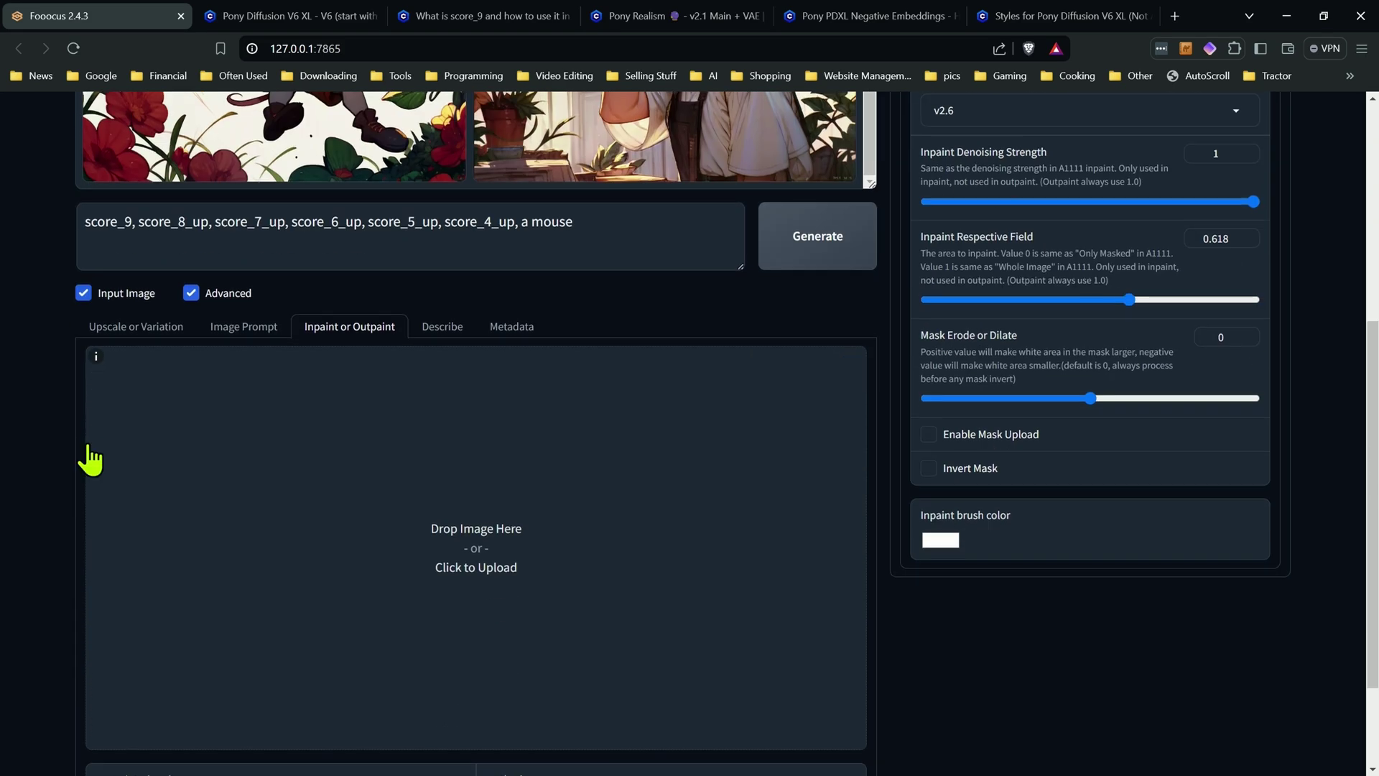
{"action": "scroll", "coordinate": [90, 459], "scroll_direction": "up", "scroll_amount": 10}
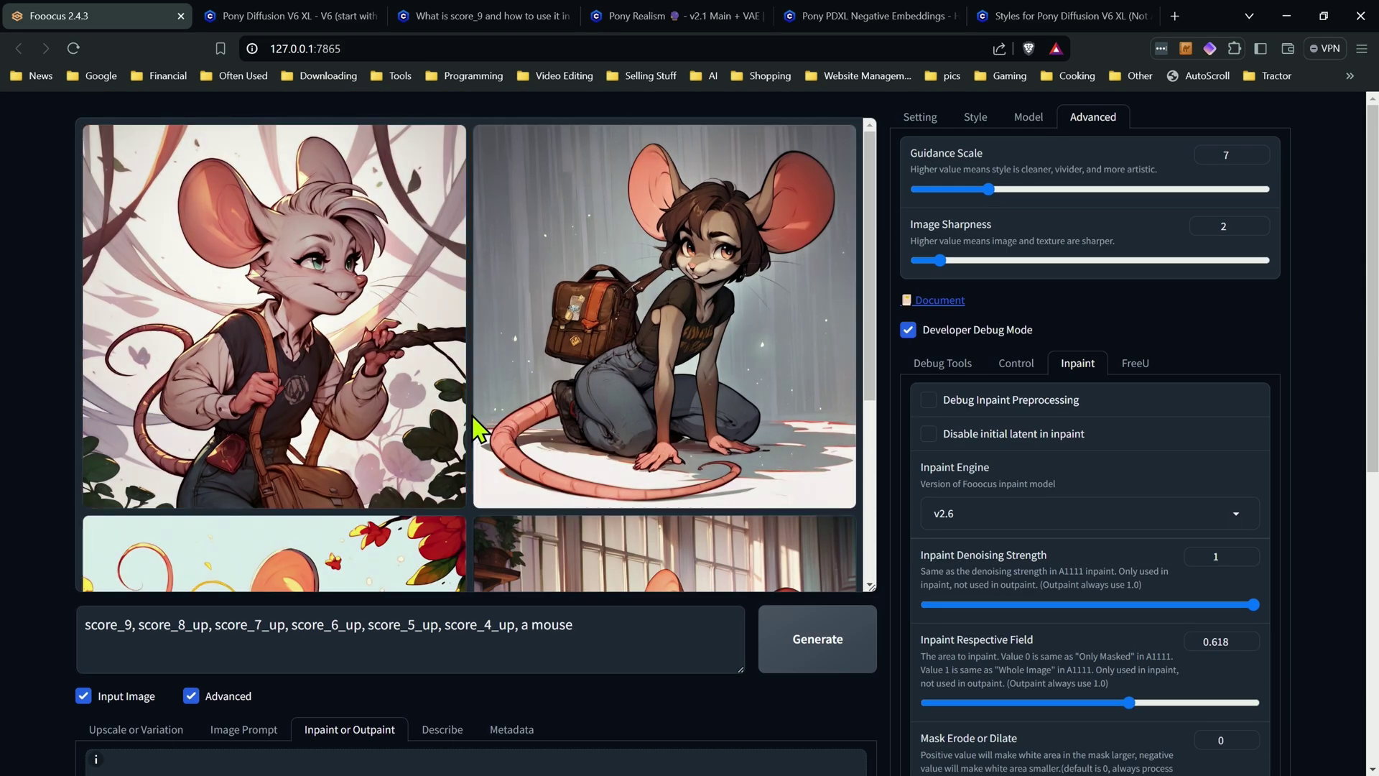
{"action": "mouse_move", "coordinate": [793, 711]}
{"action": "left_mouse_down"}
{"action": "mouse_move", "coordinate": [826, 683]}
{"action": "mouse_move", "coordinate": [606, 539]}
{"action": "left_mouse_up"}
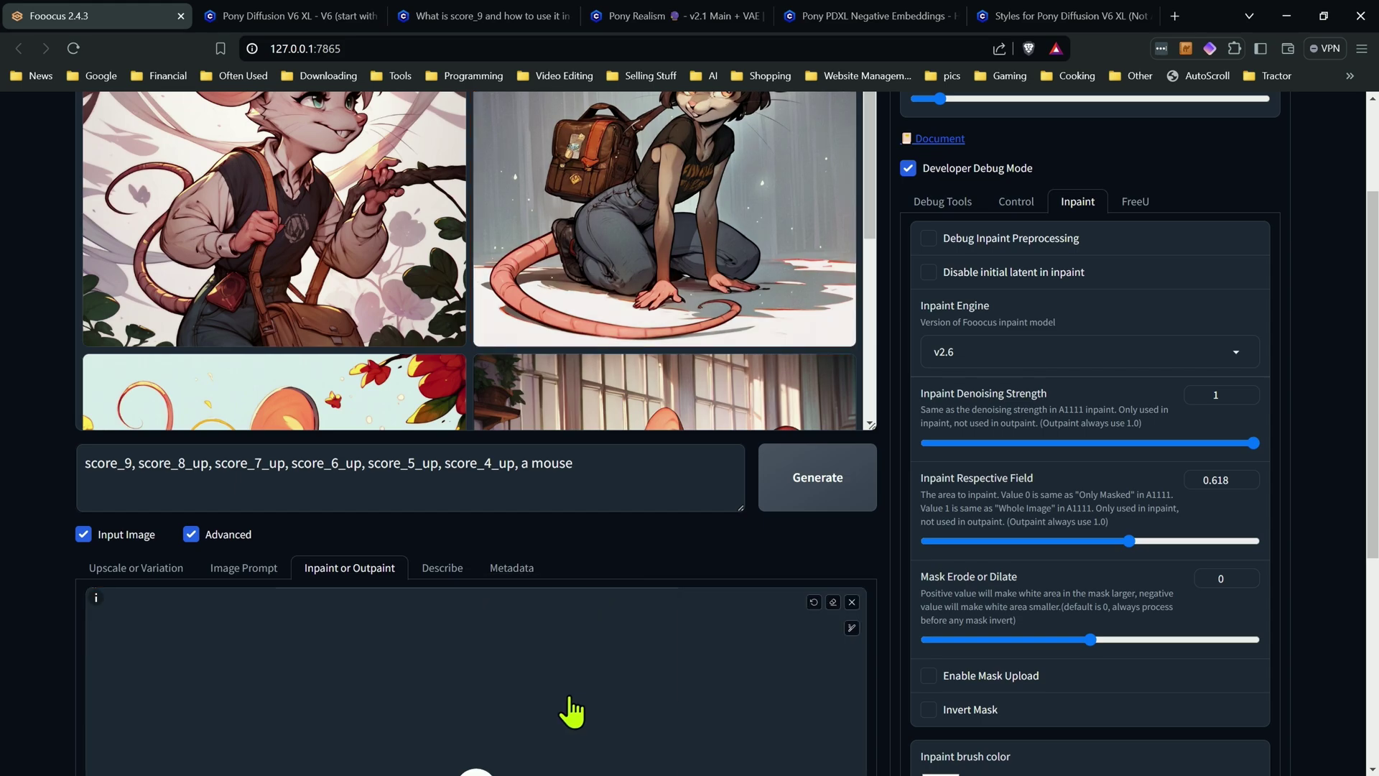
Step: Brush a white mask over the mouse's face
{"action": "scroll", "coordinate": [602, 599], "scroll_direction": "down", "scroll_amount": 2}
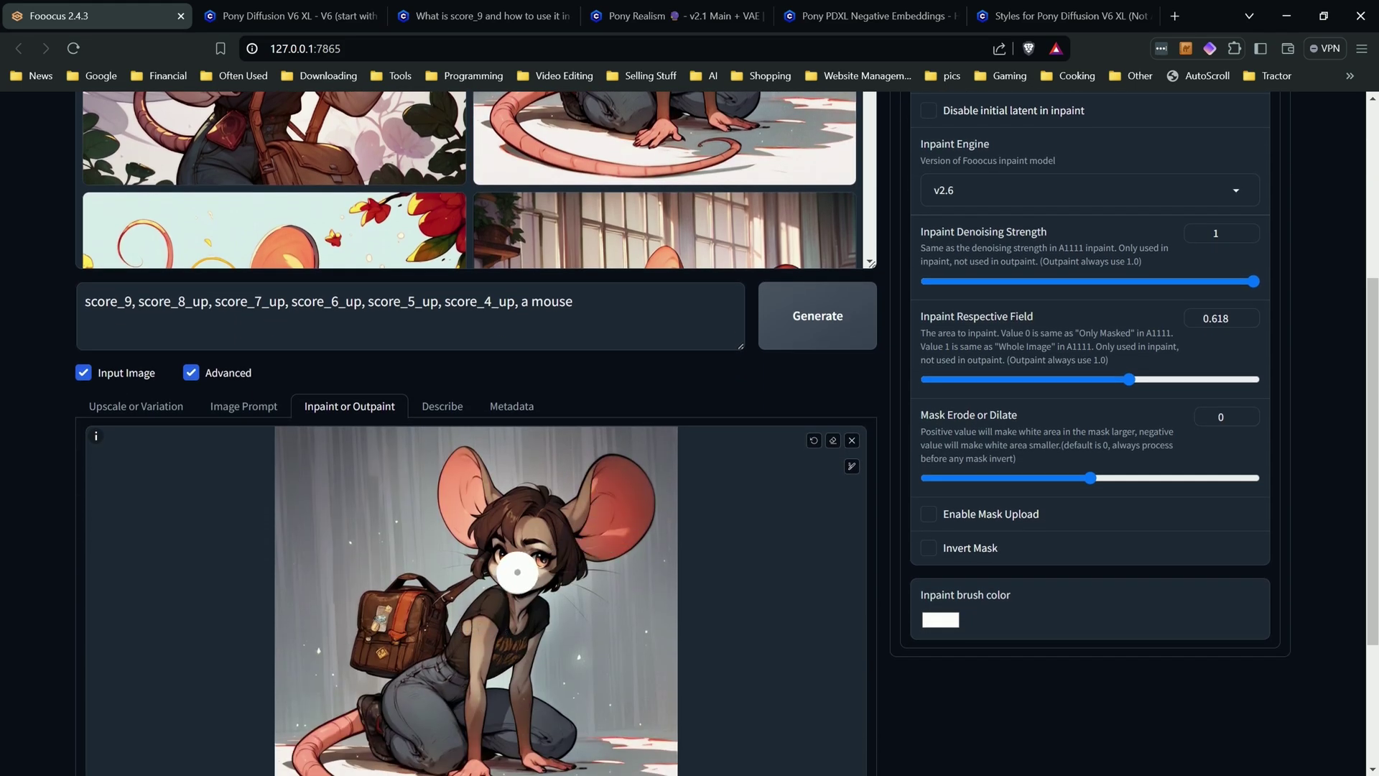
{"action": "mouse_move", "coordinate": [517, 569]}
{"action": "left_mouse_down"}
{"action": "mouse_move", "coordinate": [508, 550]}
{"action": "mouse_move", "coordinate": [535, 555]}
{"action": "mouse_move", "coordinate": [528, 575]}
{"action": "mouse_move", "coordinate": [536, 534]}
{"action": "left_mouse_up"}
{"action": "scroll", "coordinate": [616, 394], "scroll_direction": "up", "scroll_amount": 4}
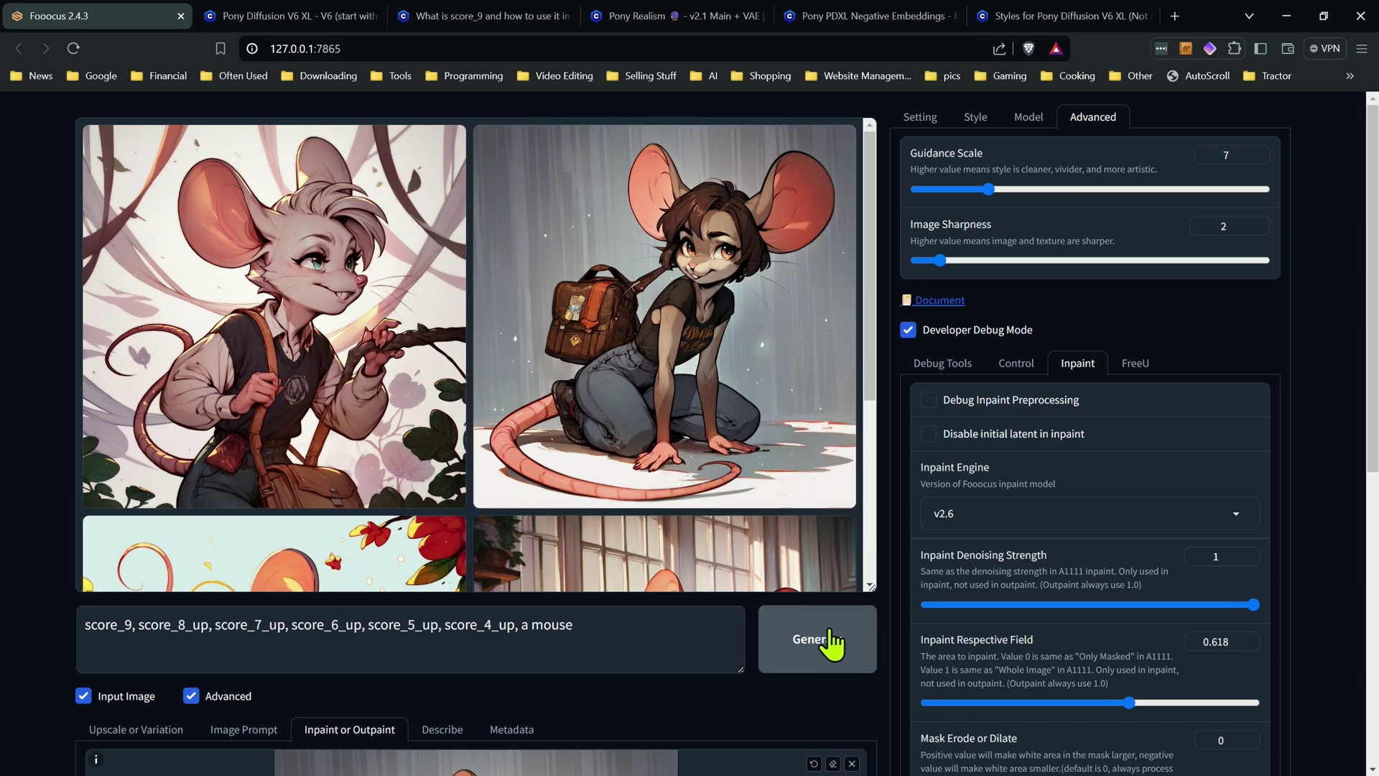
Step: Run the face inpaint, view a finished result full-screen, and stop after two versions
{"action": "left_click", "coordinate": [814, 642]}
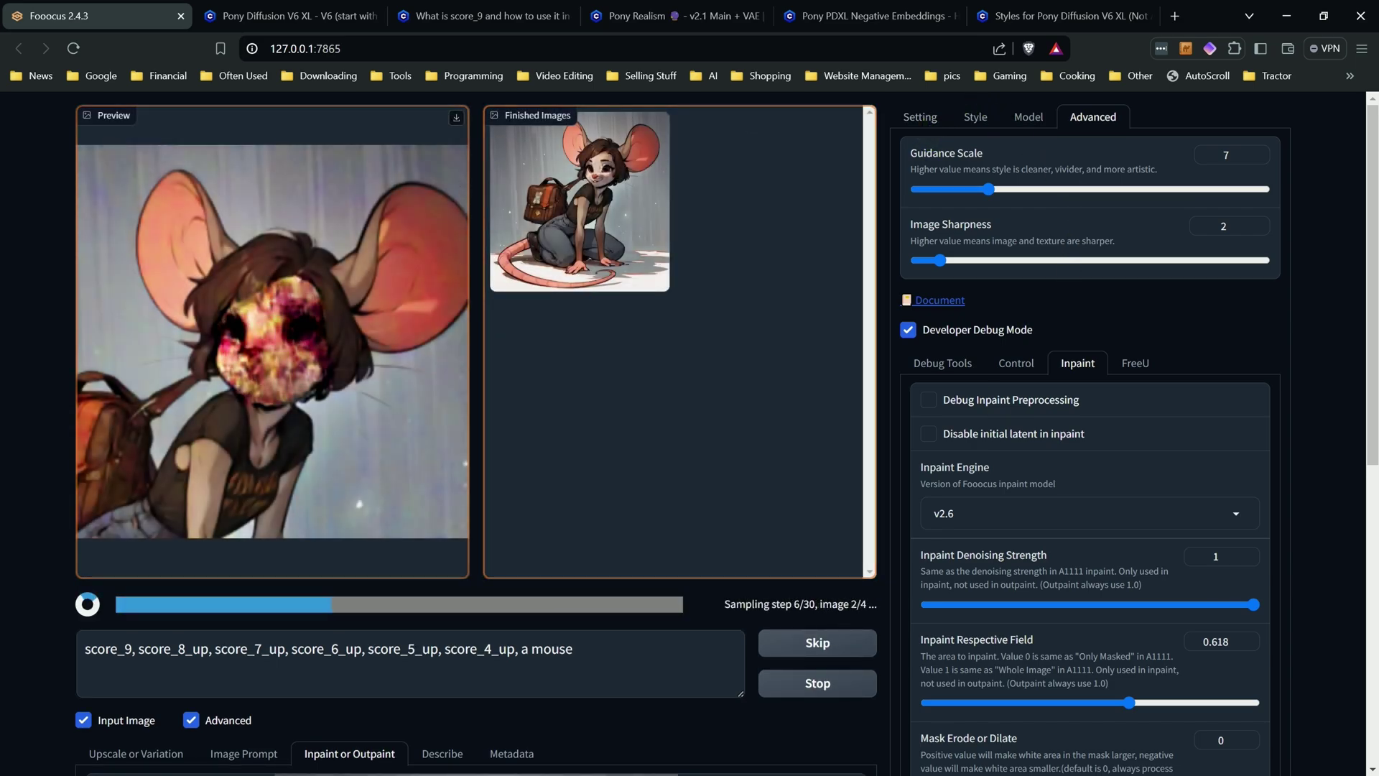
{"action": "left_click", "coordinate": [617, 280]}
{"action": "left_click", "coordinate": [708, 323]}
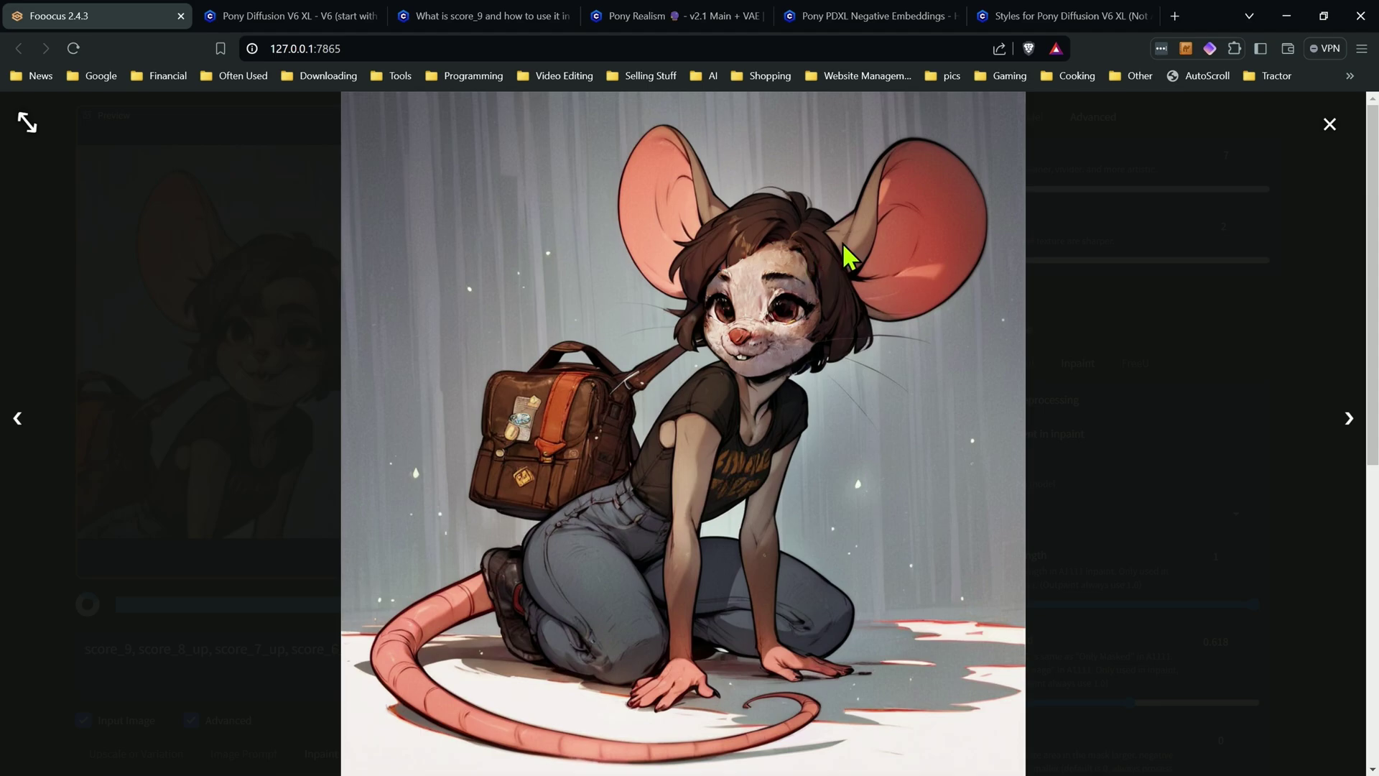
{"action": "left_click", "coordinate": [1329, 125]}
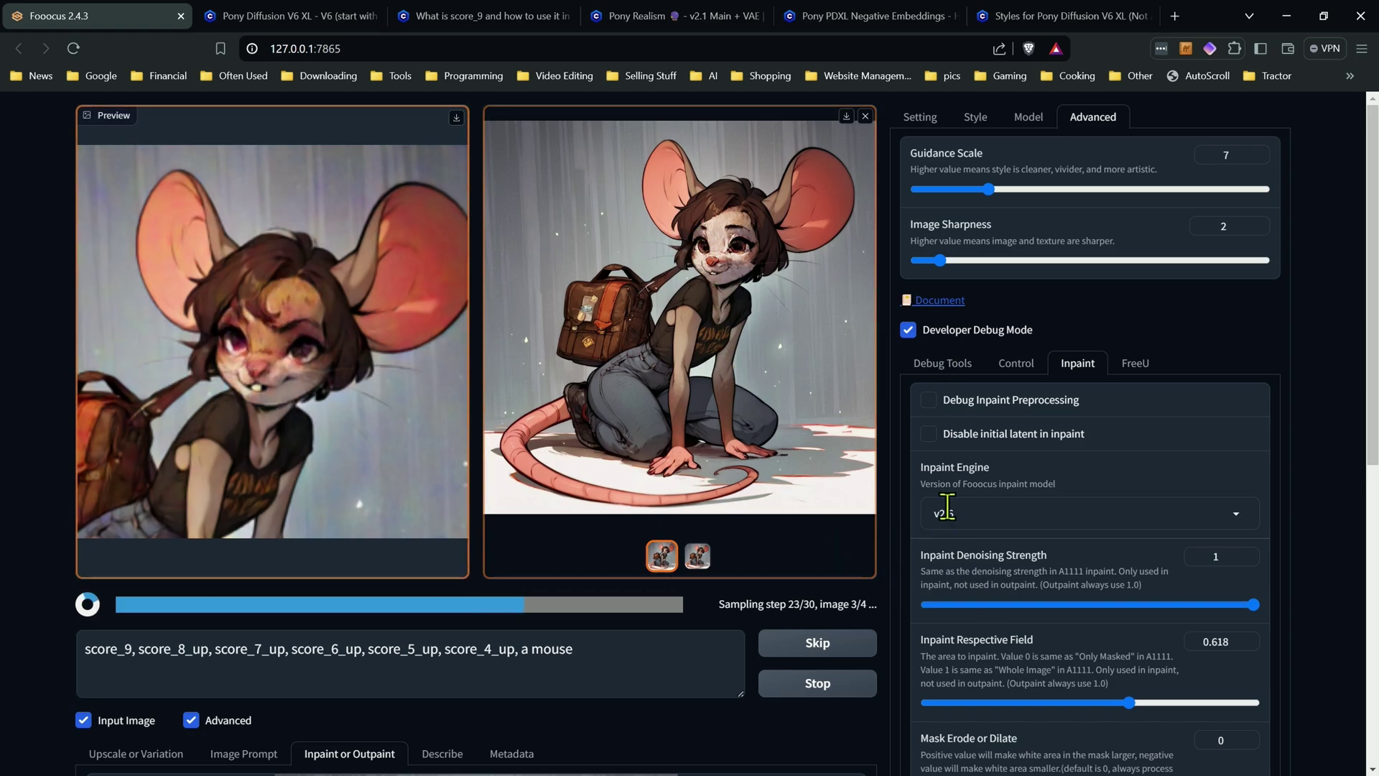
{"action": "left_click", "coordinate": [832, 691]}
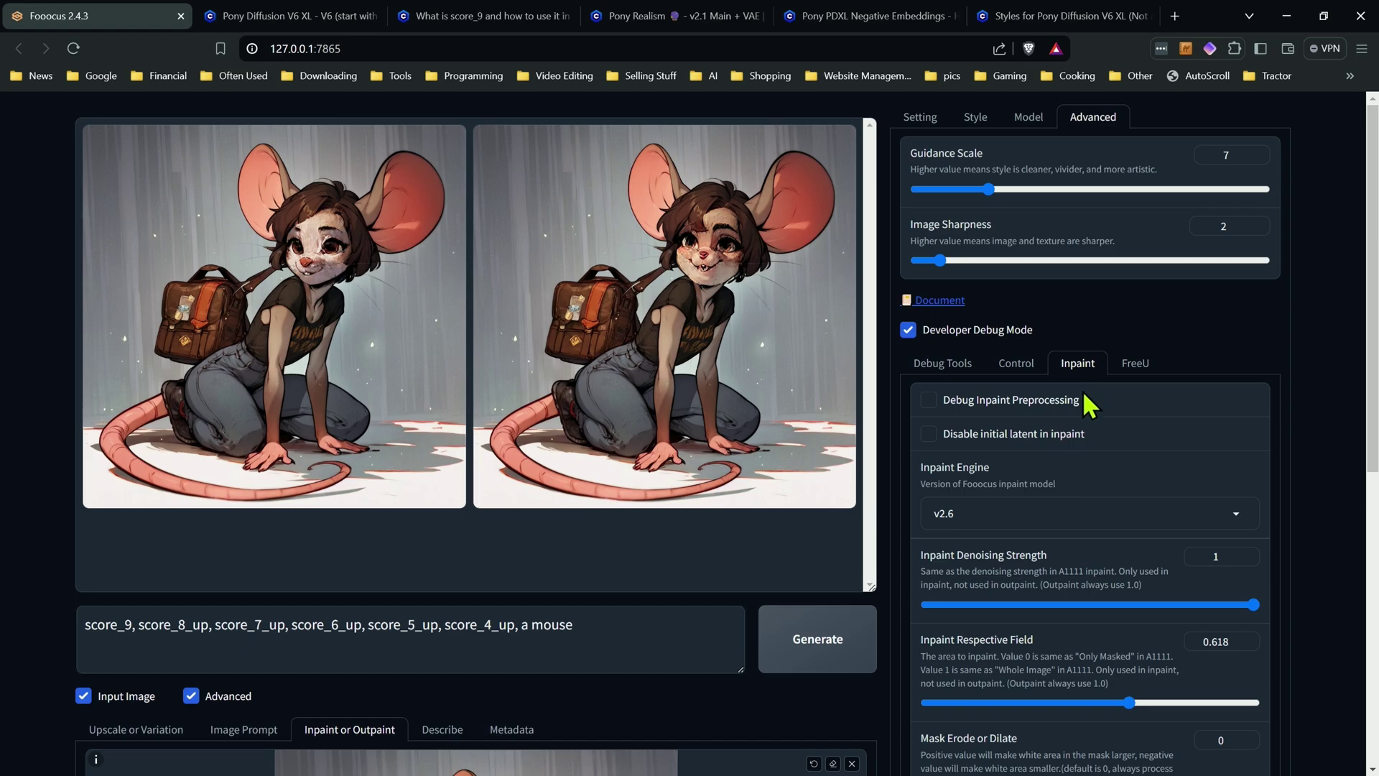
{"action": "scroll", "coordinate": [1083, 390], "scroll_direction": "down", "scroll_amount": 5}
{"action": "scroll", "coordinate": [1041, 363], "scroll_direction": "up", "scroll_amount": 3}
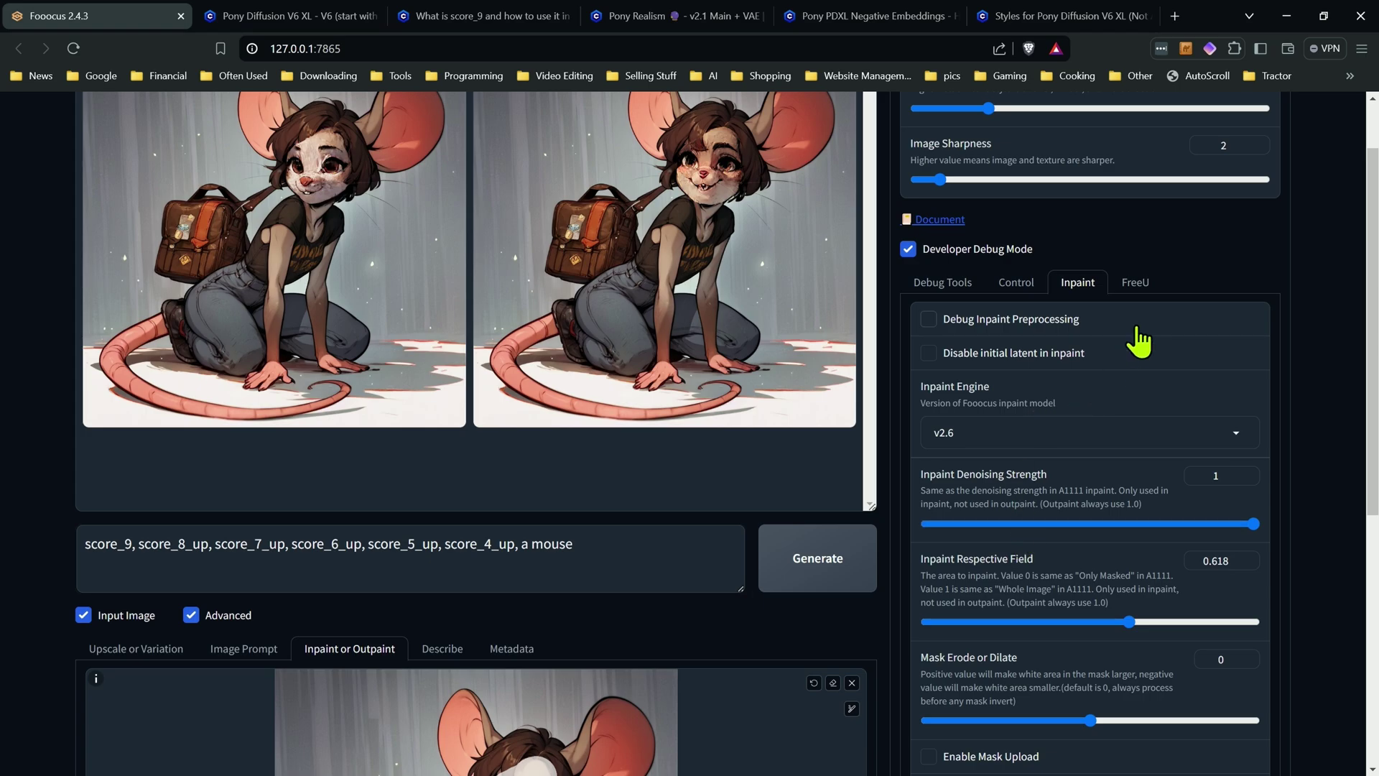
{"action": "scroll", "coordinate": [1078, 402], "scroll_direction": "down", "scroll_amount": 4}
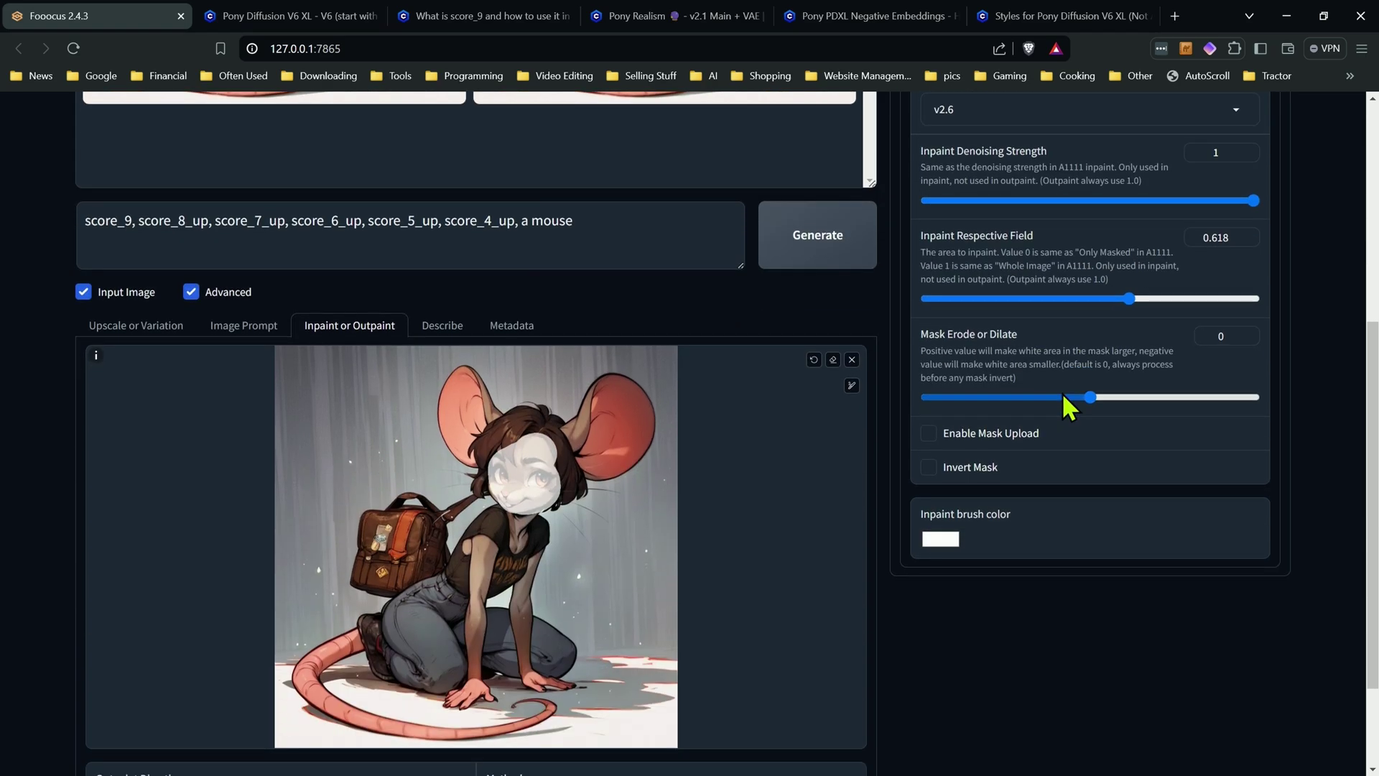
{"action": "scroll", "coordinate": [1062, 392], "scroll_direction": "up", "scroll_amount": 5}
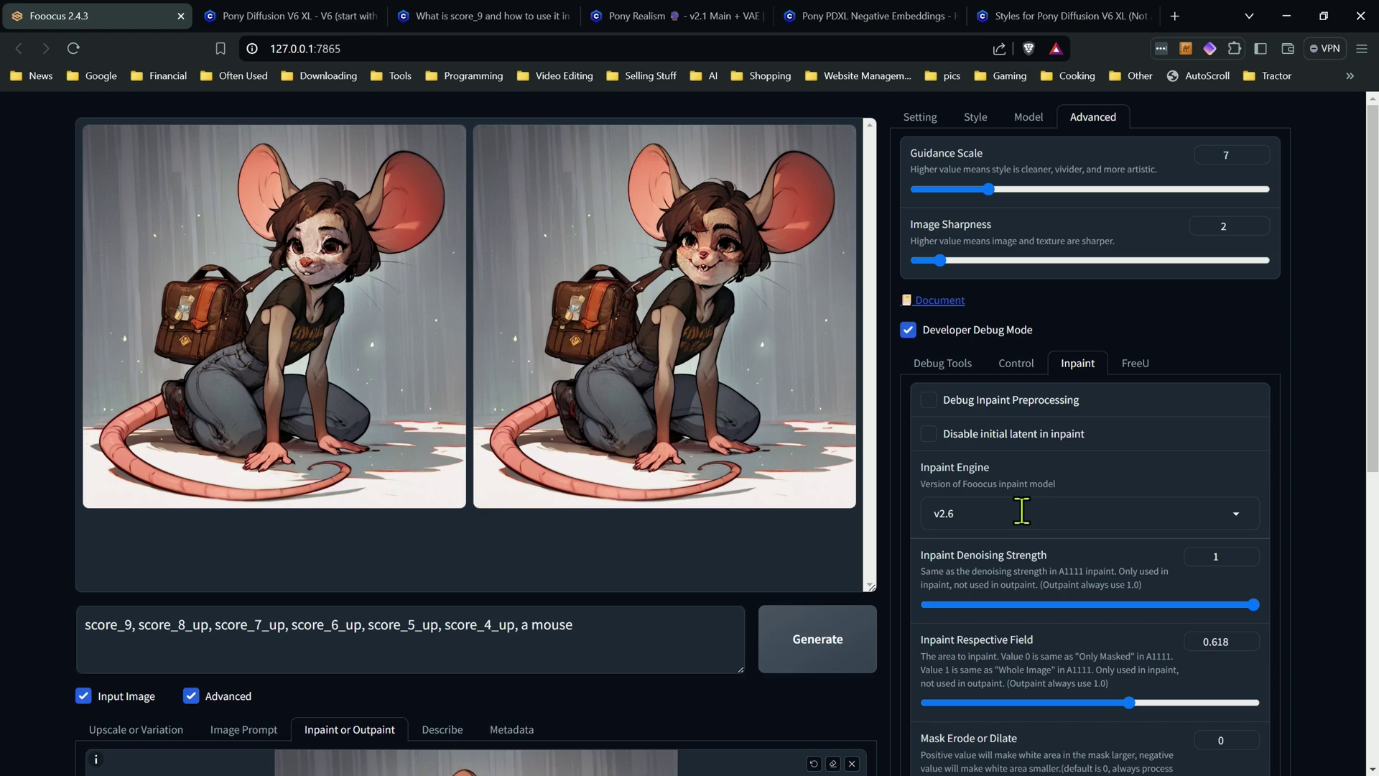
Step: Set the inpaint engine to None and regenerate the masked mouse face
{"action": "left_click", "coordinate": [1234, 515]}
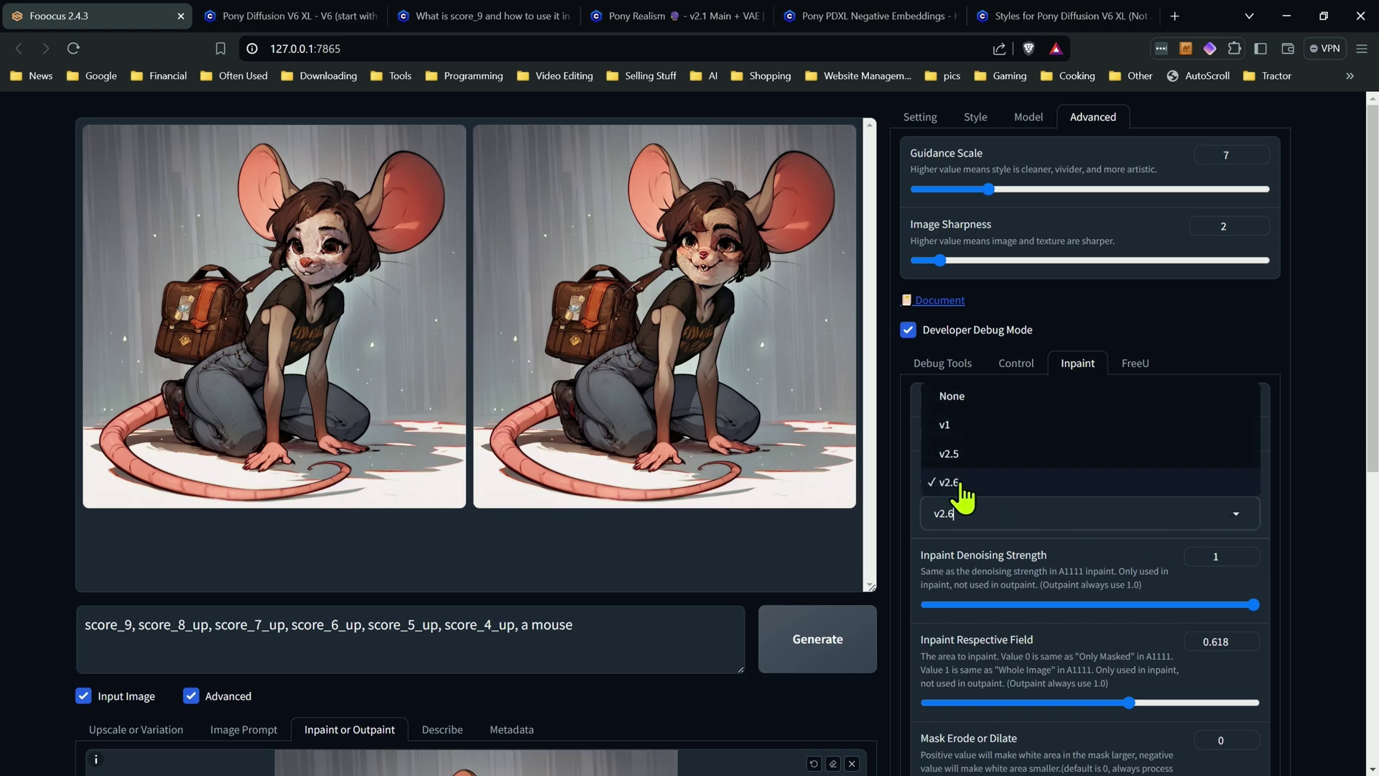
{"action": "left_click", "coordinate": [950, 395]}
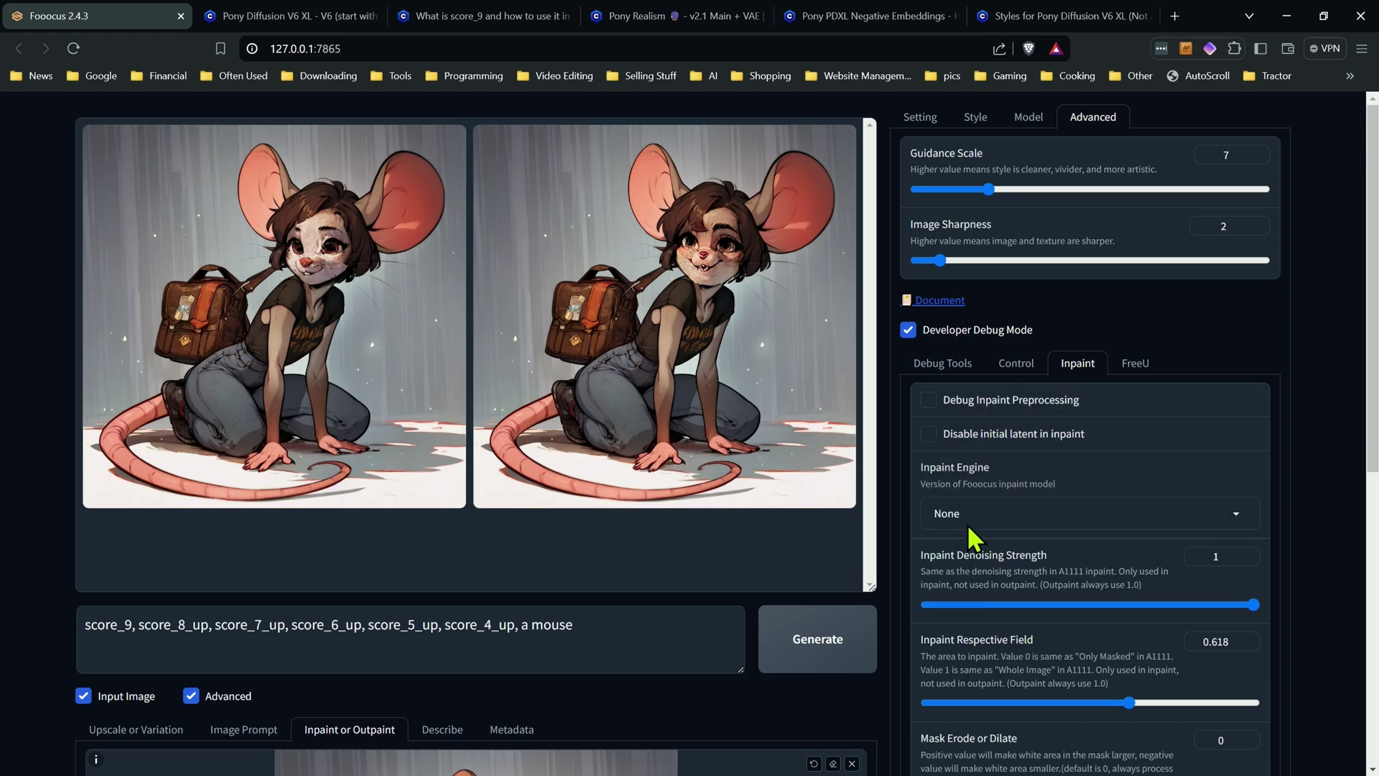
{"action": "scroll", "coordinate": [689, 668], "scroll_direction": "down", "scroll_amount": 5}
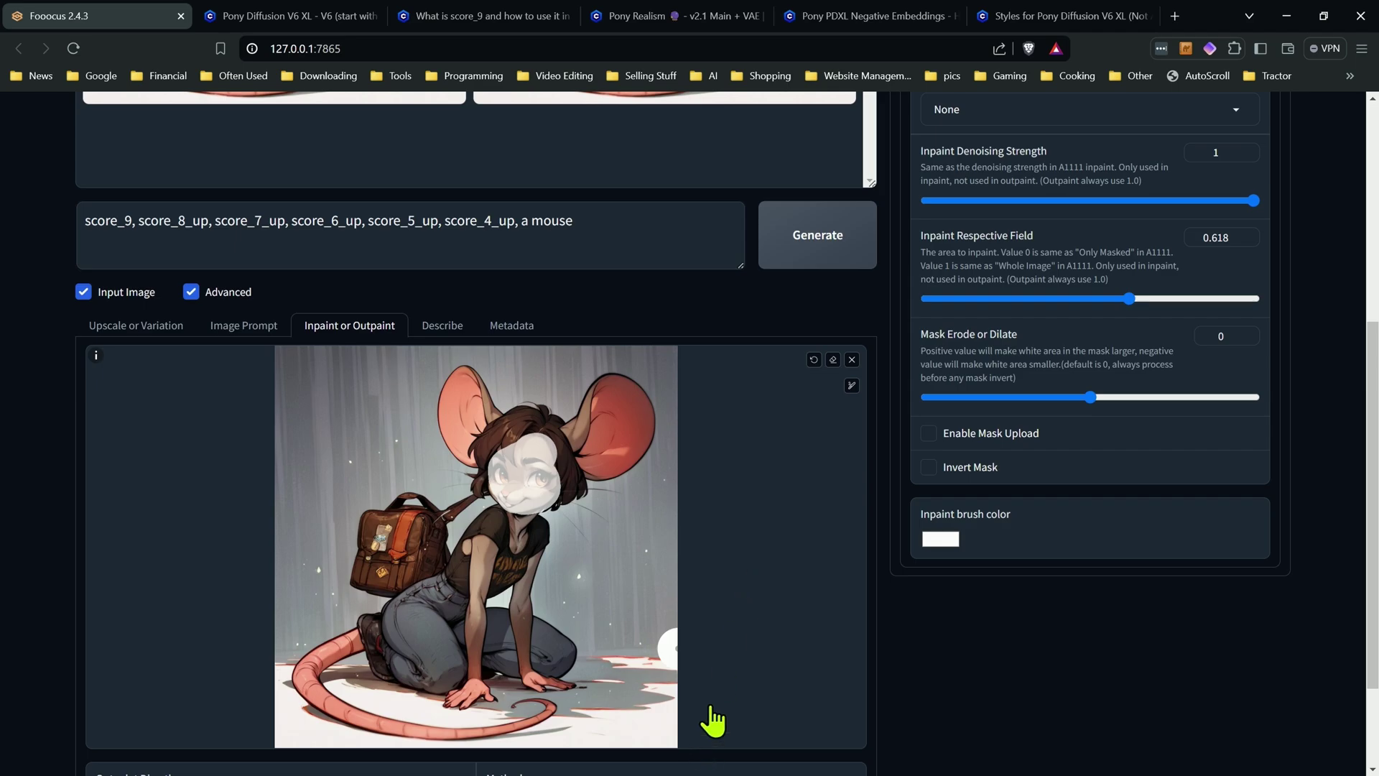
{"action": "scroll", "coordinate": [769, 532], "scroll_direction": "up", "scroll_amount": 4}
{"action": "left_click", "coordinate": [812, 567]}
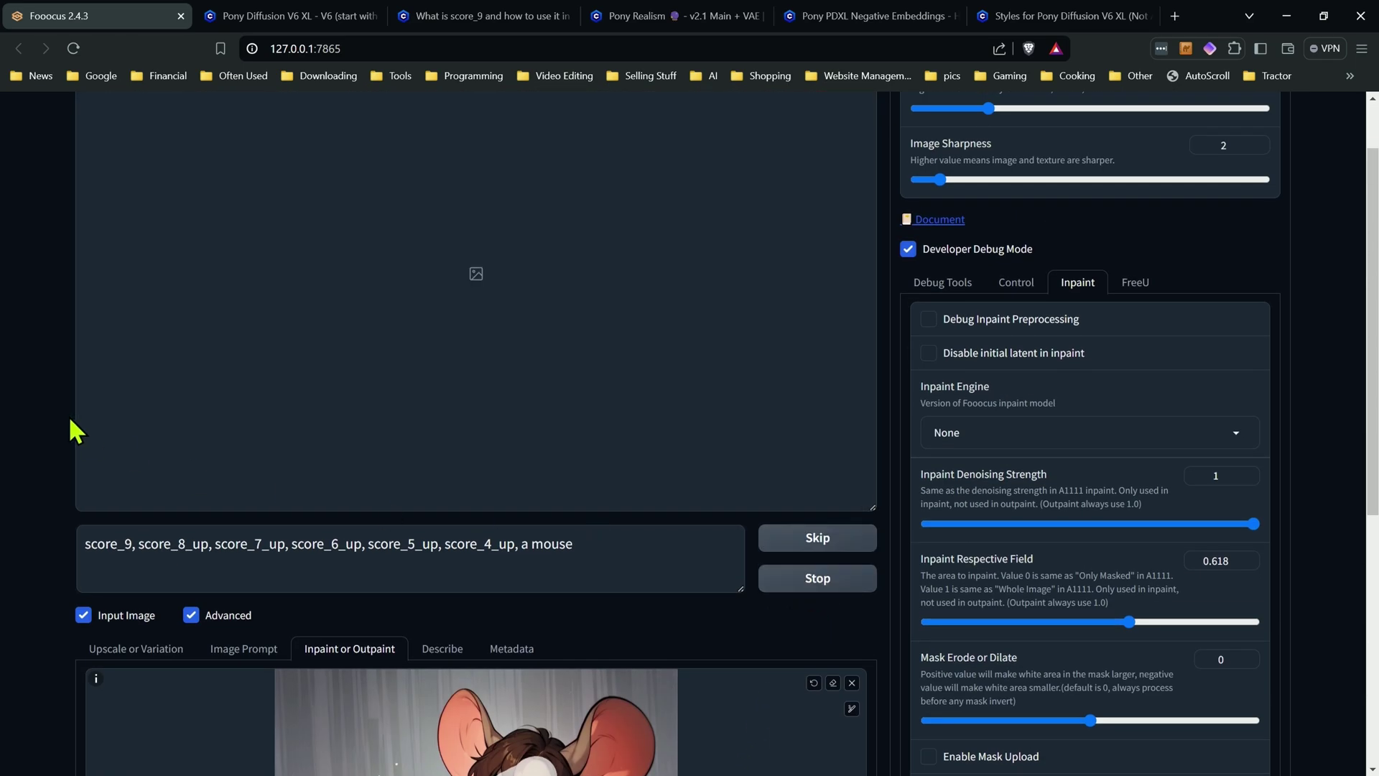
{"action": "scroll", "coordinate": [40, 460], "scroll_direction": "up", "scroll_amount": 2}
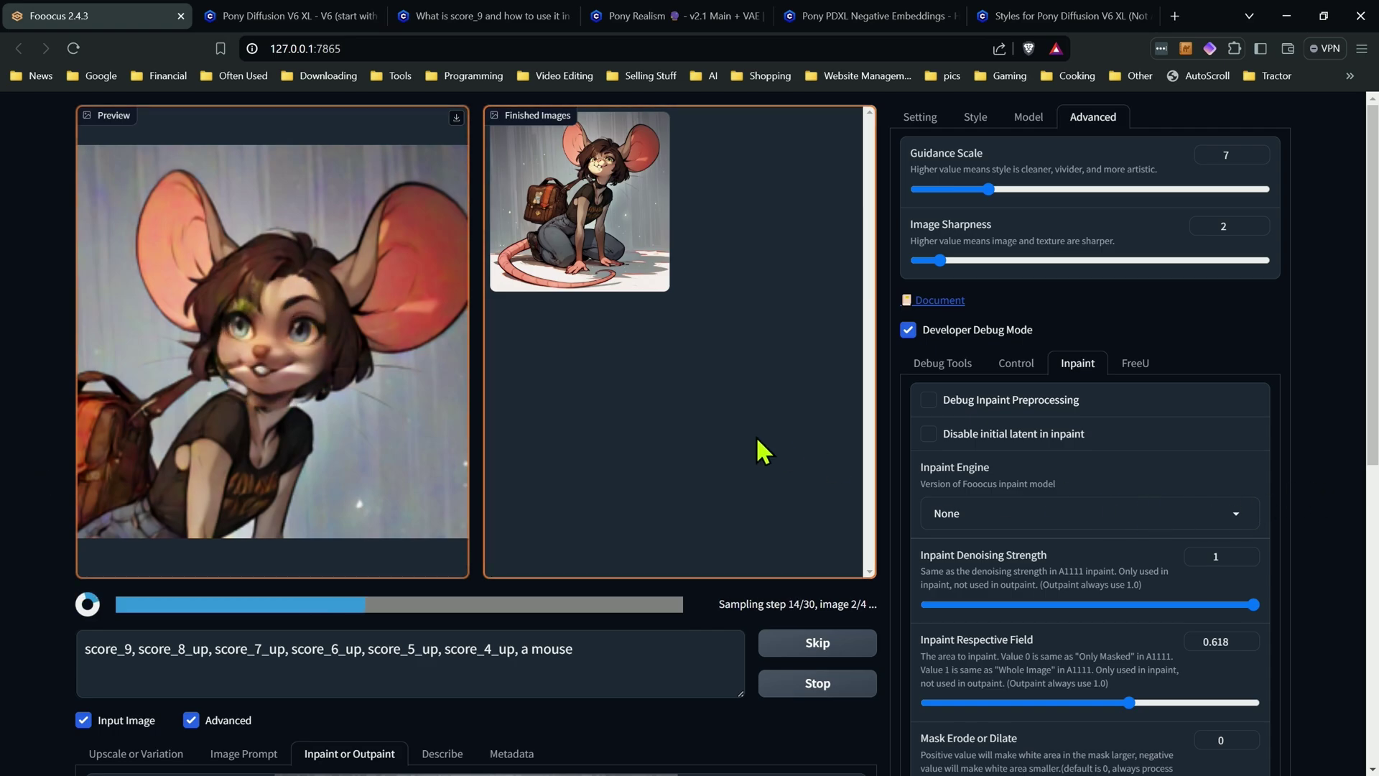
Step: View each newly finished inpainted mouse image full-screen, one after another
{"action": "left_click", "coordinate": [589, 244]}
{"action": "left_click", "coordinate": [731, 402]}
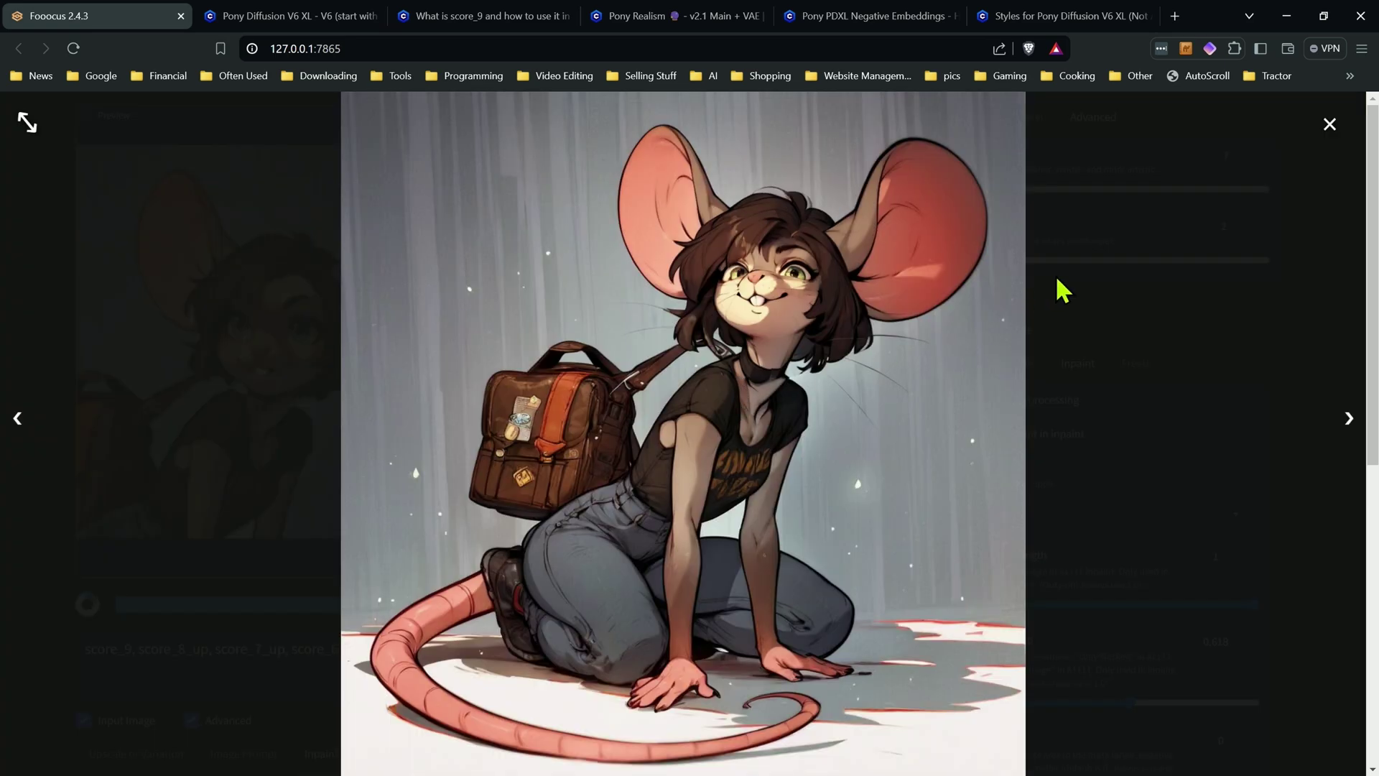
{"action": "left_click", "coordinate": [1330, 127]}
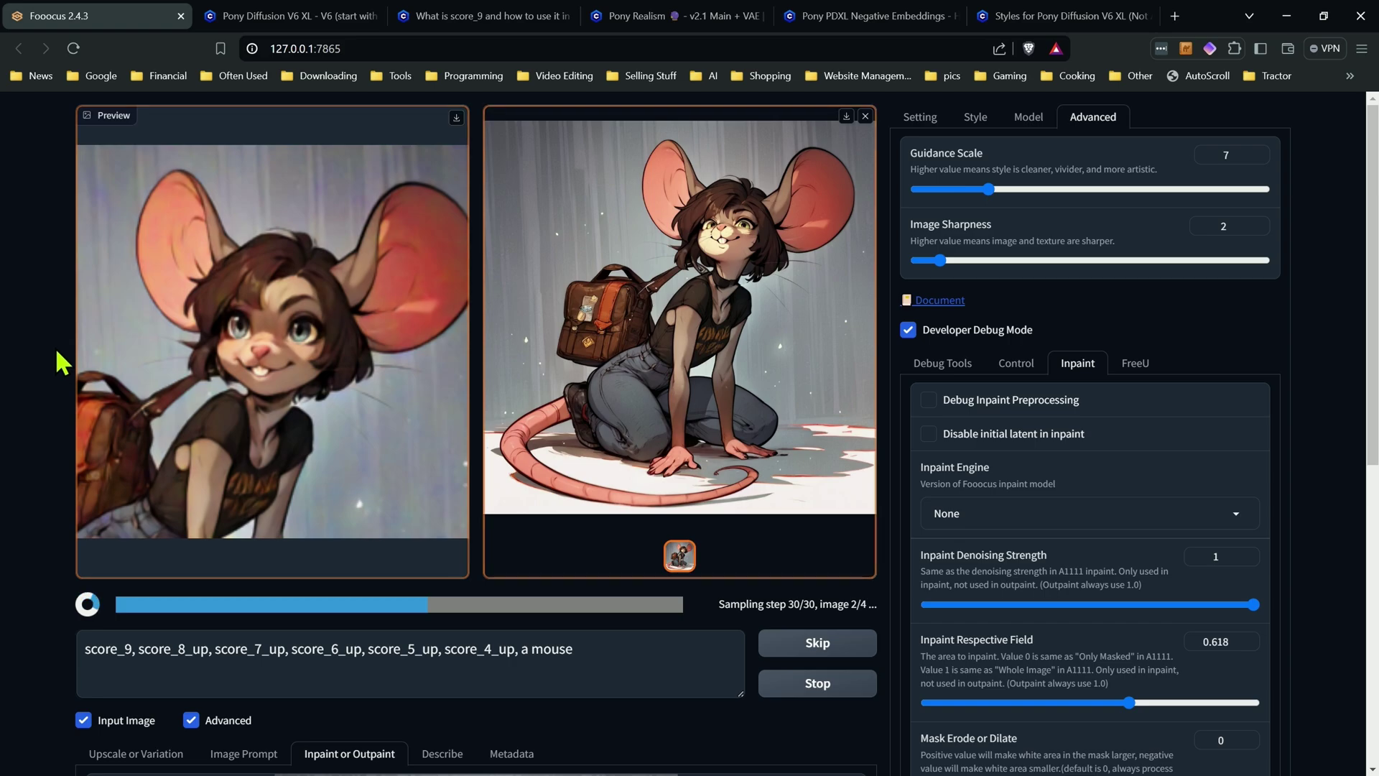
{"action": "left_click", "coordinate": [739, 327]}
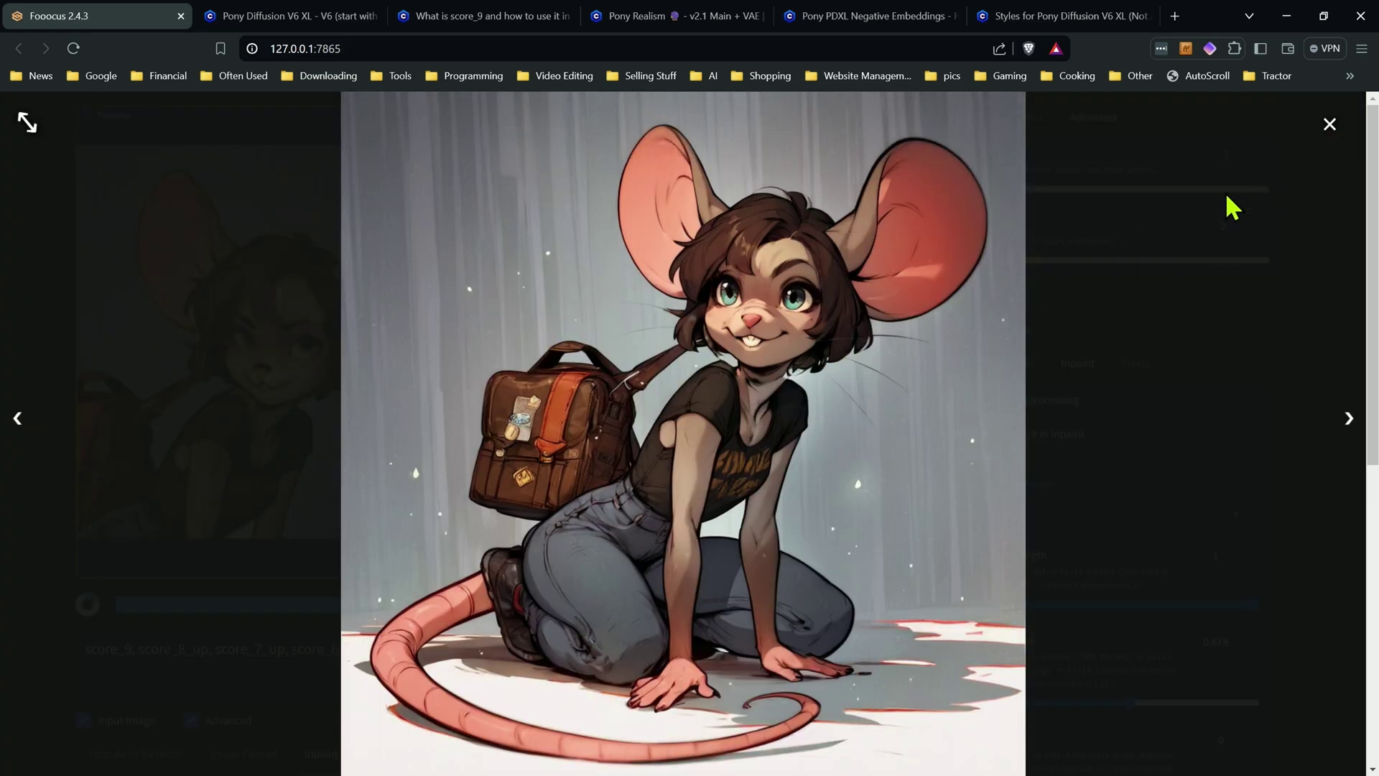
{"action": "left_click", "coordinate": [1330, 124]}
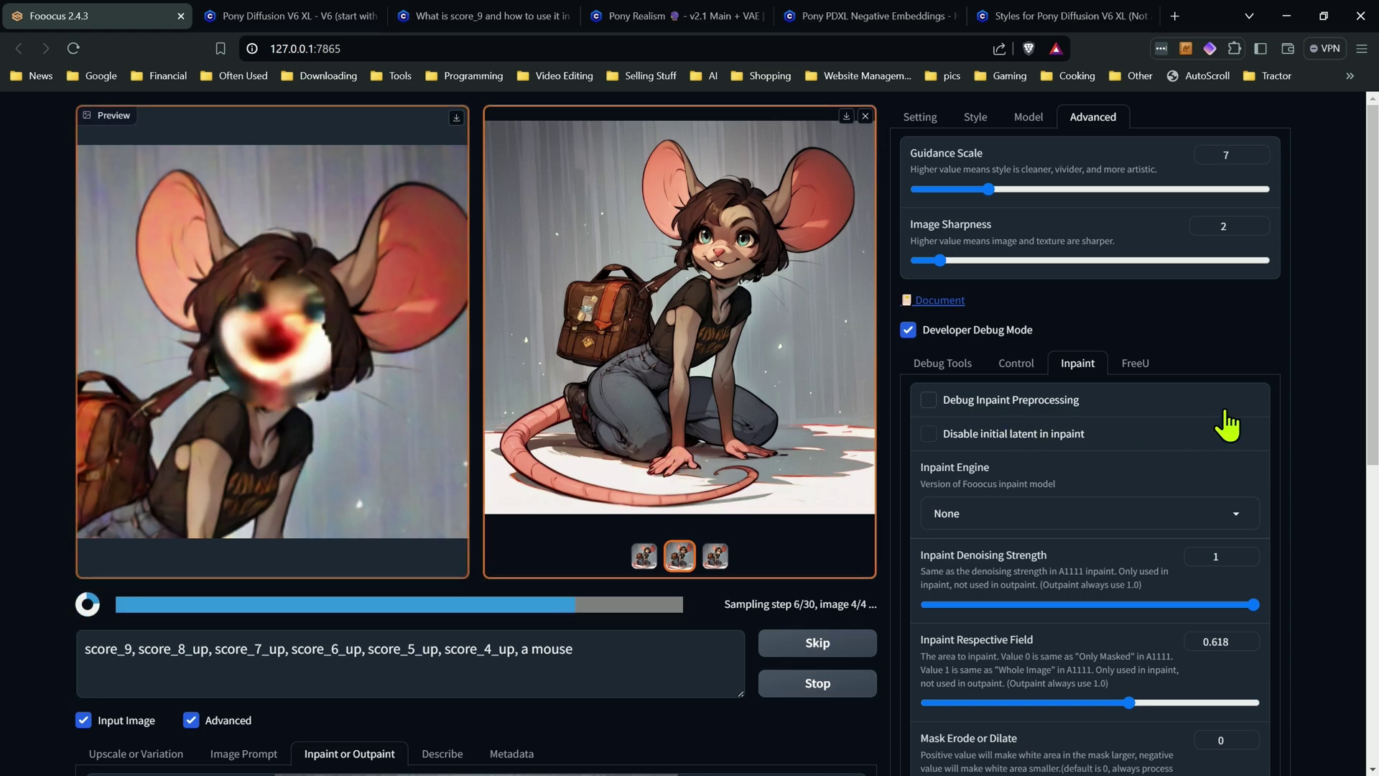
Step: Stop the running inpaint generation
{"action": "scroll", "coordinate": [825, 539], "scroll_direction": "down", "scroll_amount": 2}
{"action": "left_click", "coordinate": [818, 528]}
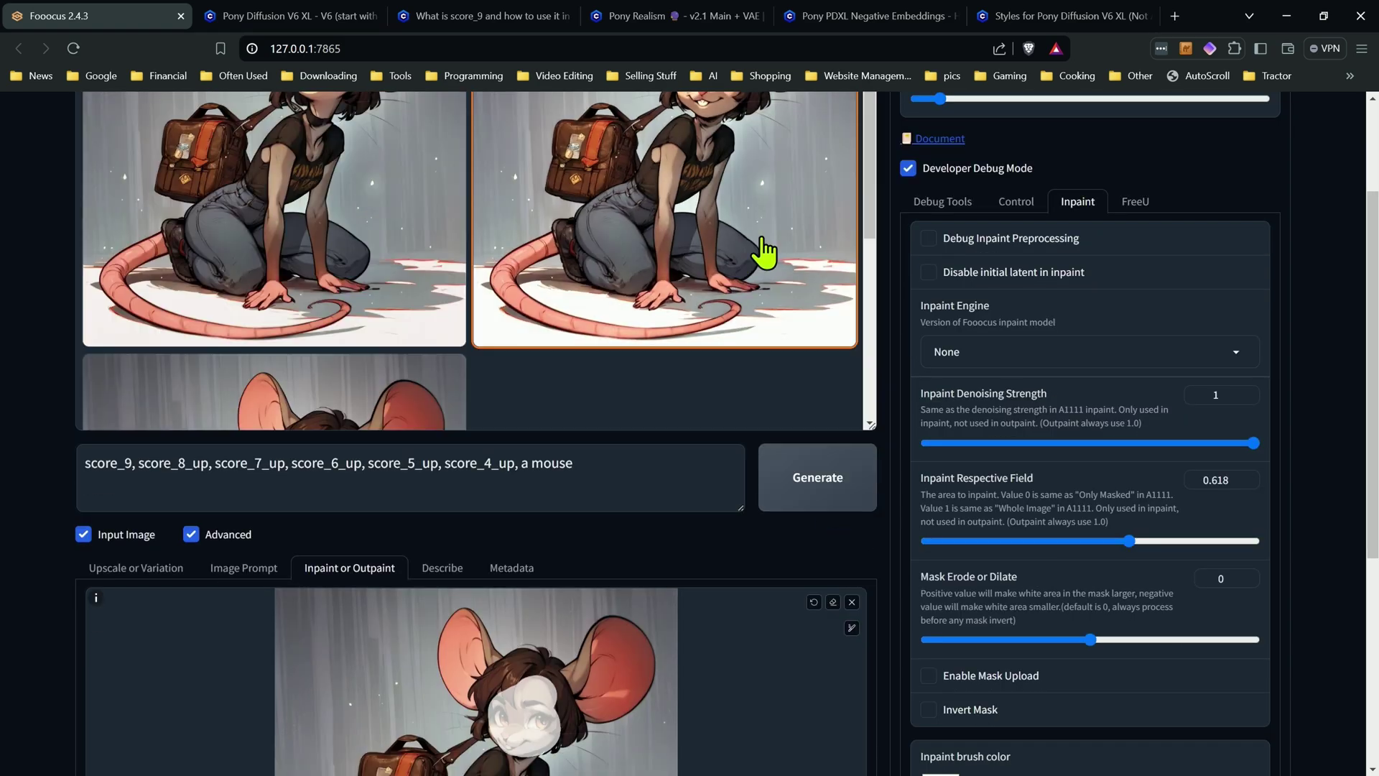
{"action": "scroll", "coordinate": [970, 430], "scroll_direction": "up", "scroll_amount": 2}
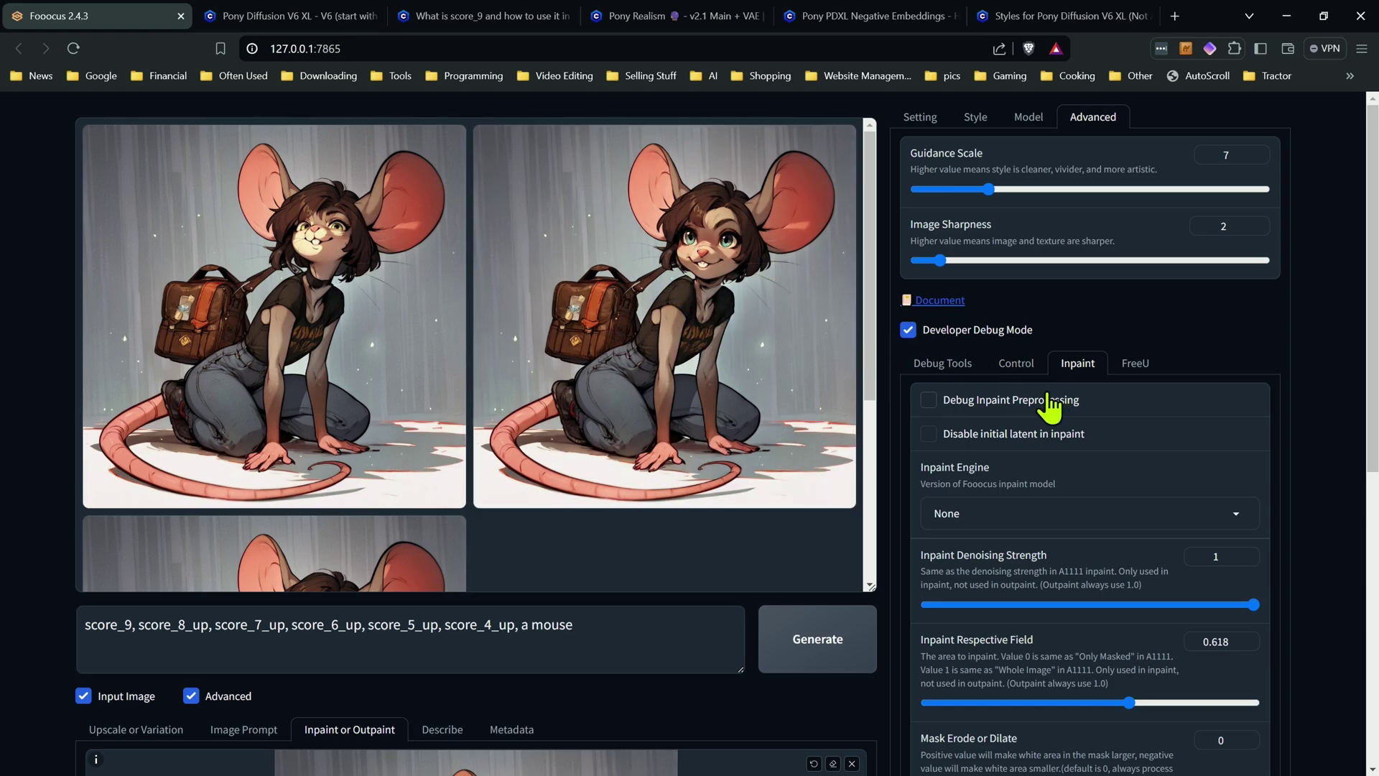
Step: Switch the inpaint method to Improve Detail
{"action": "scroll", "coordinate": [1048, 408], "scroll_direction": "down", "scroll_amount": 4}
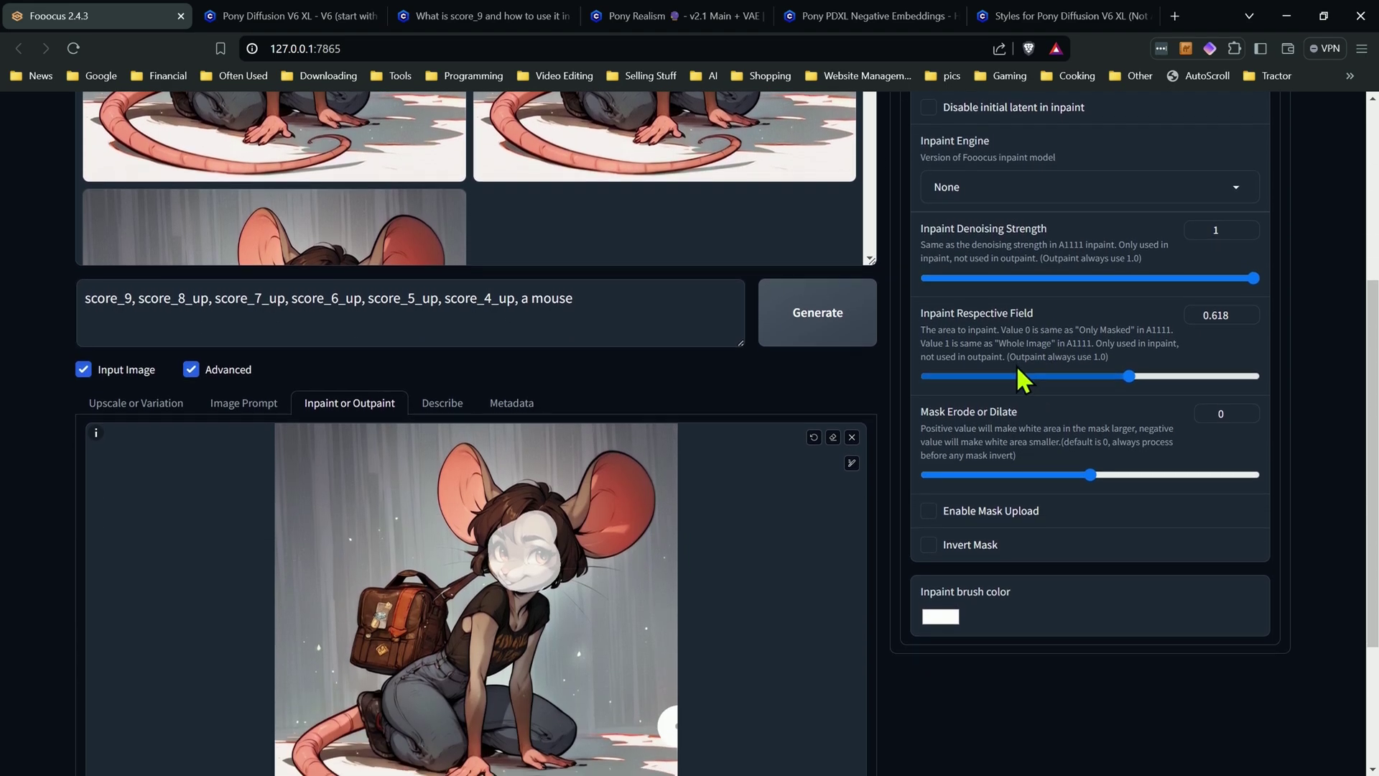
{"action": "scroll", "coordinate": [1016, 365], "scroll_direction": "down", "scroll_amount": 3}
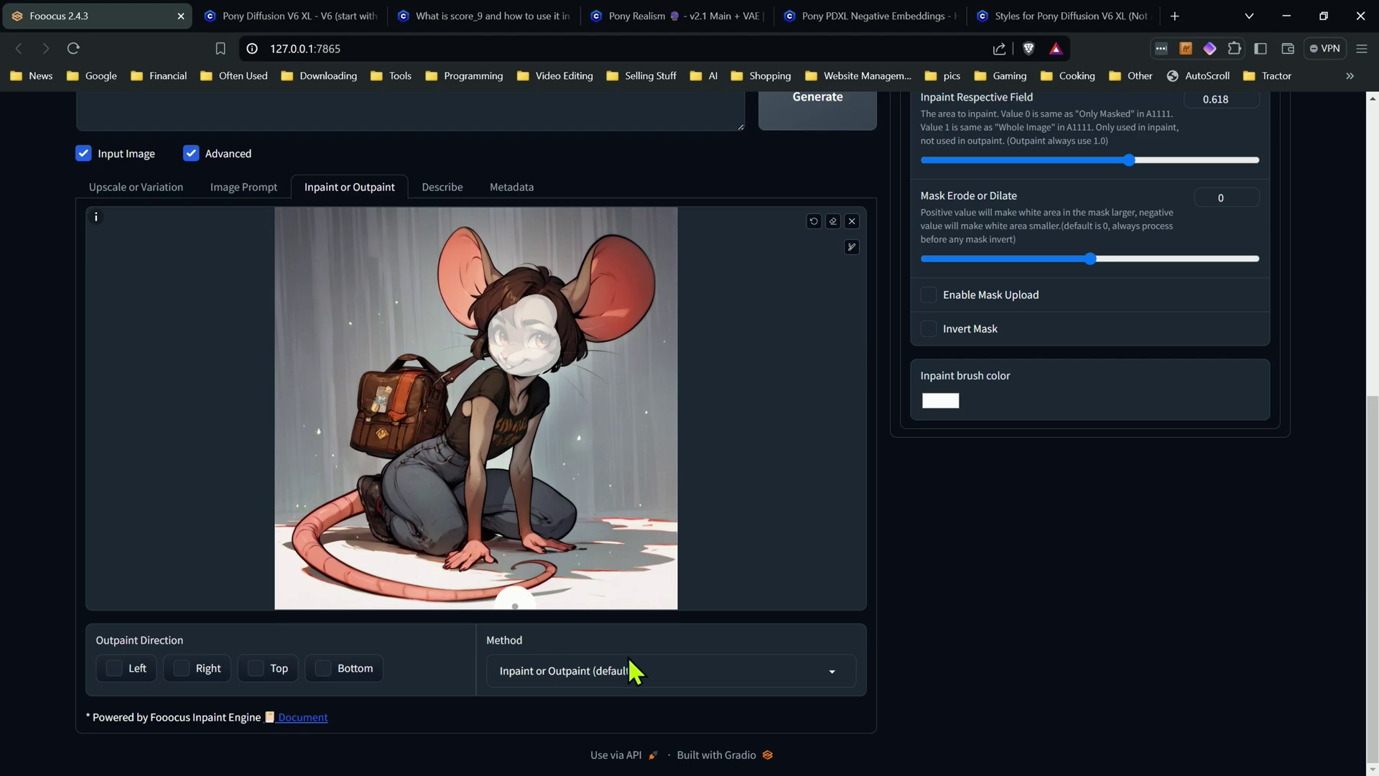
{"action": "left_click", "coordinate": [789, 670]}
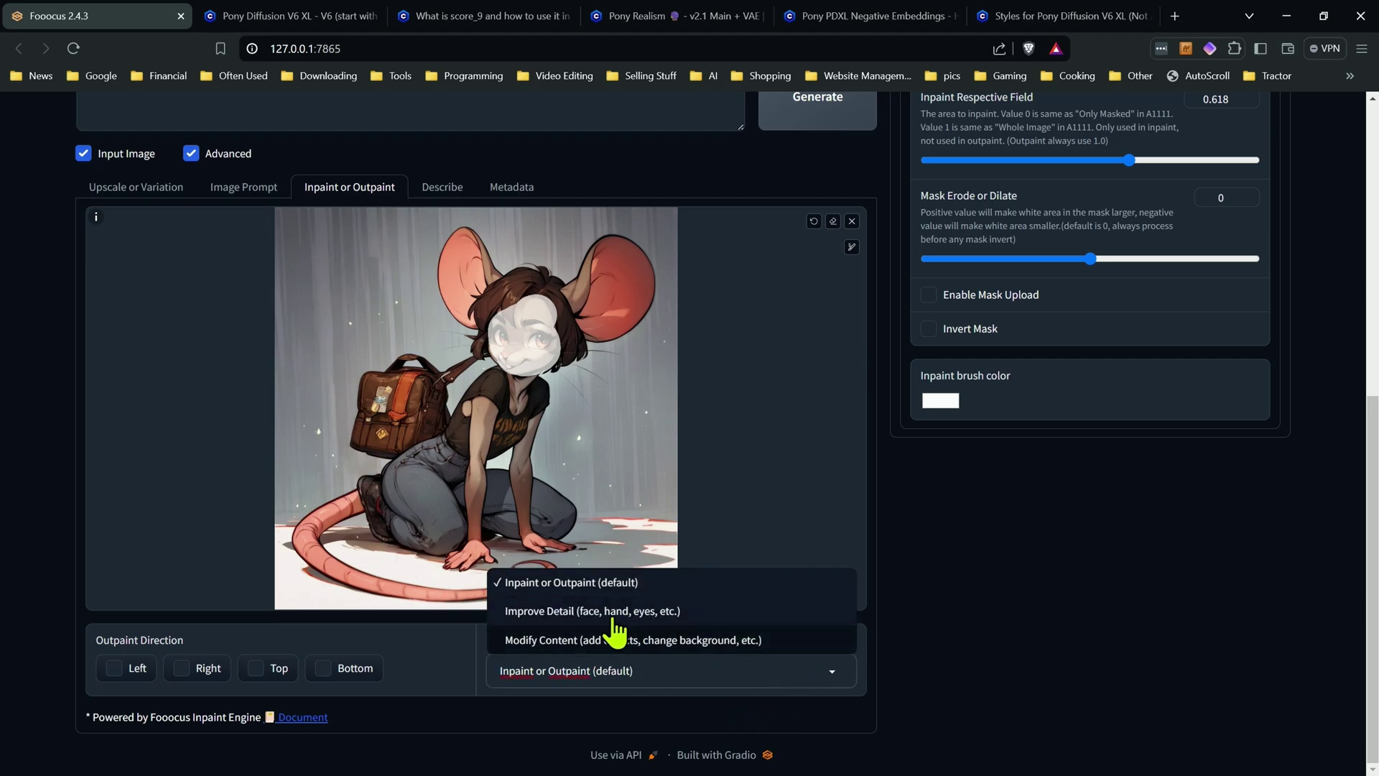
{"action": "left_click", "coordinate": [571, 609]}
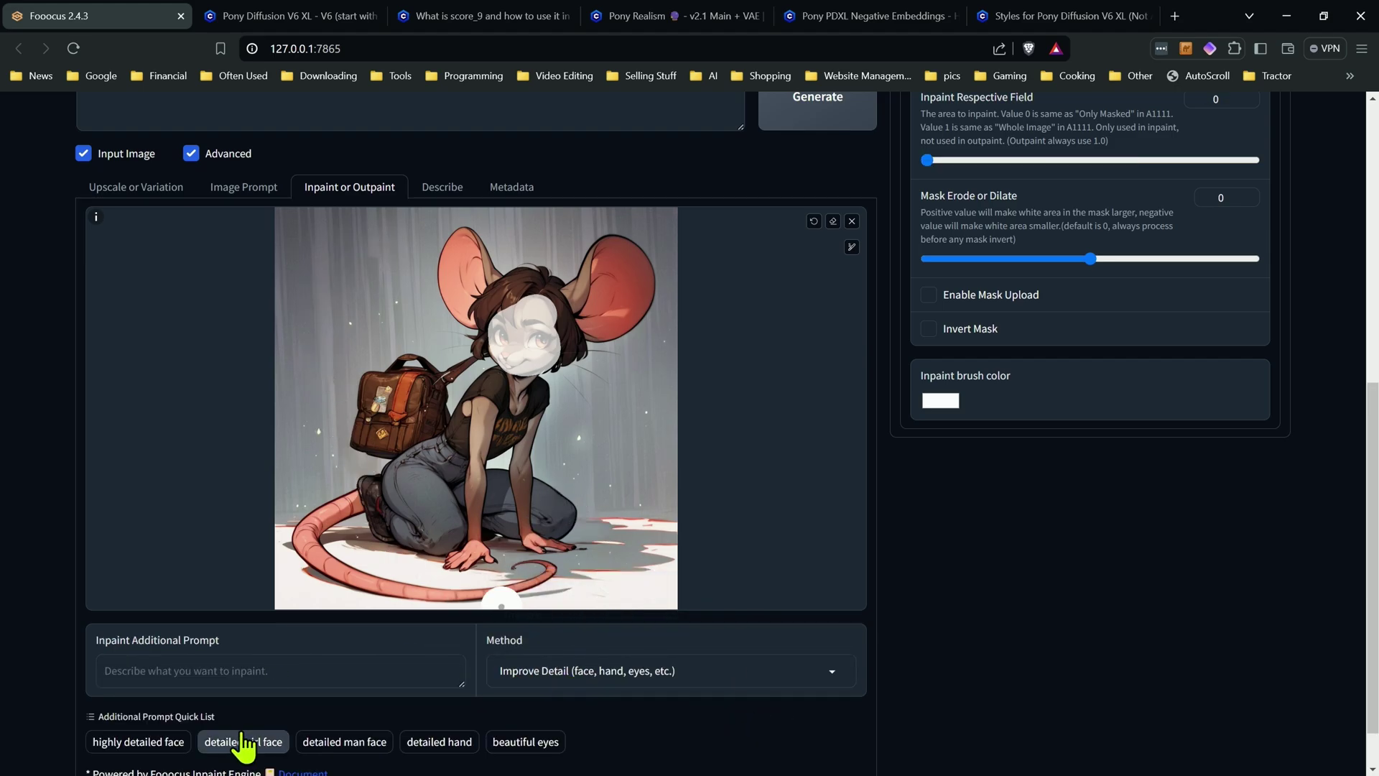
{"action": "scroll", "coordinate": [953, 417], "scroll_direction": "up", "scroll_amount": 7}
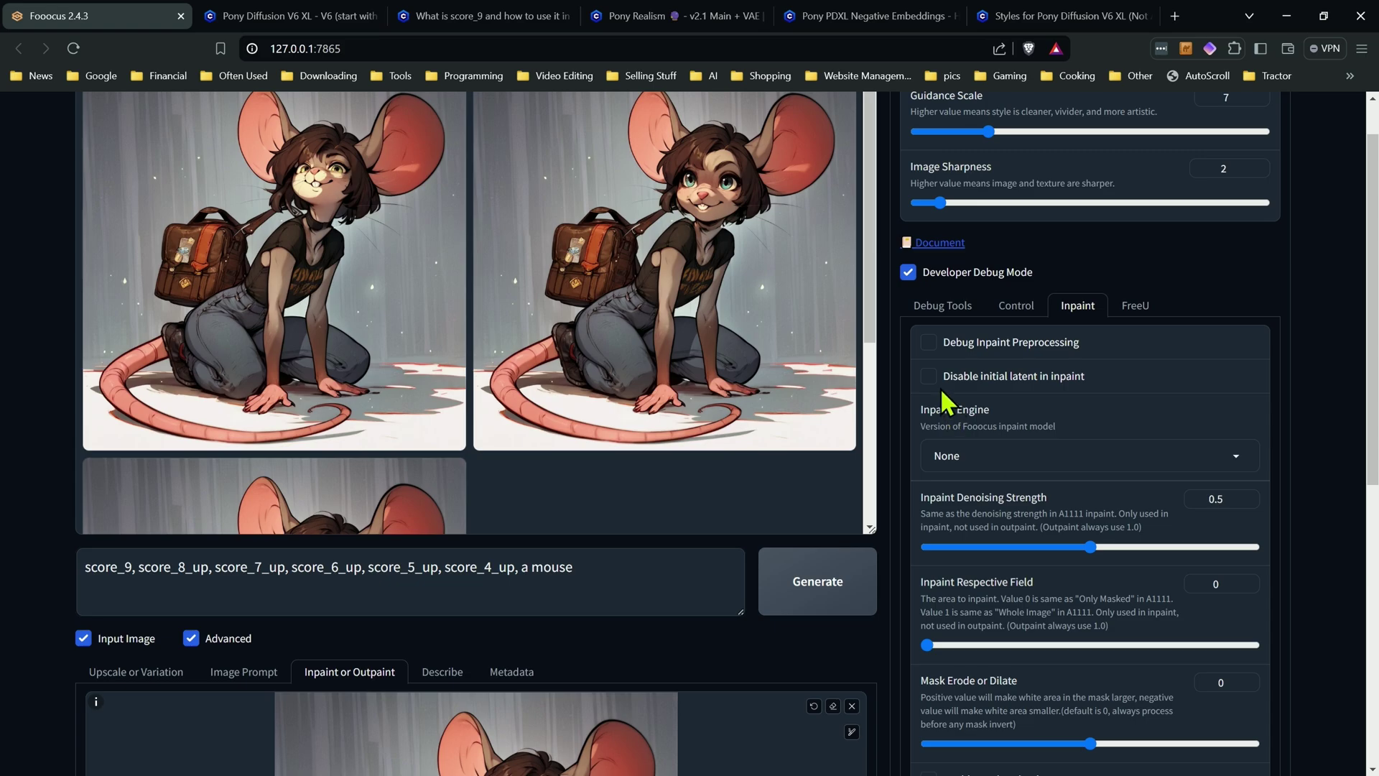
Step: Set the inpaint method back to Inpaint or Outpaint (default)
{"action": "scroll", "coordinate": [985, 448], "scroll_direction": "down", "scroll_amount": 1}
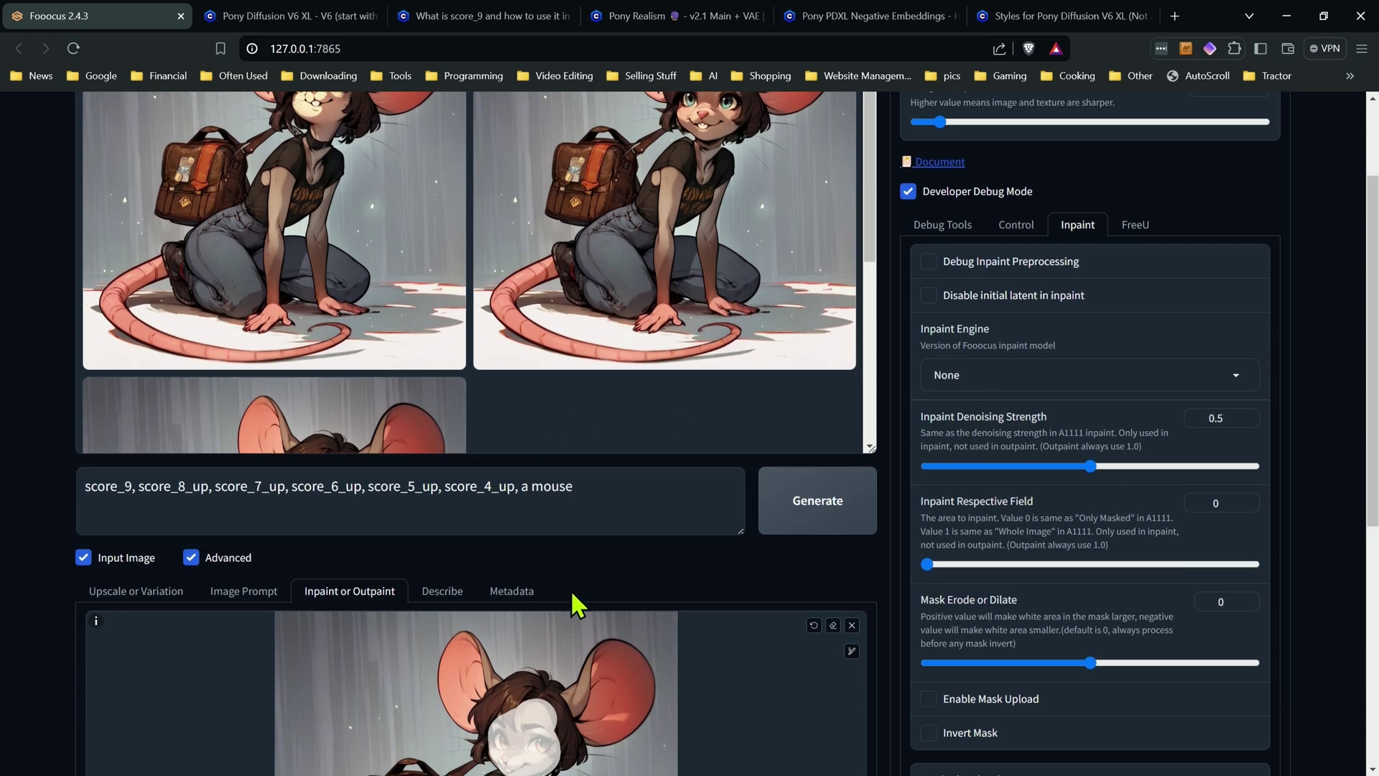
{"action": "scroll", "coordinate": [578, 606], "scroll_direction": "down", "scroll_amount": 3}
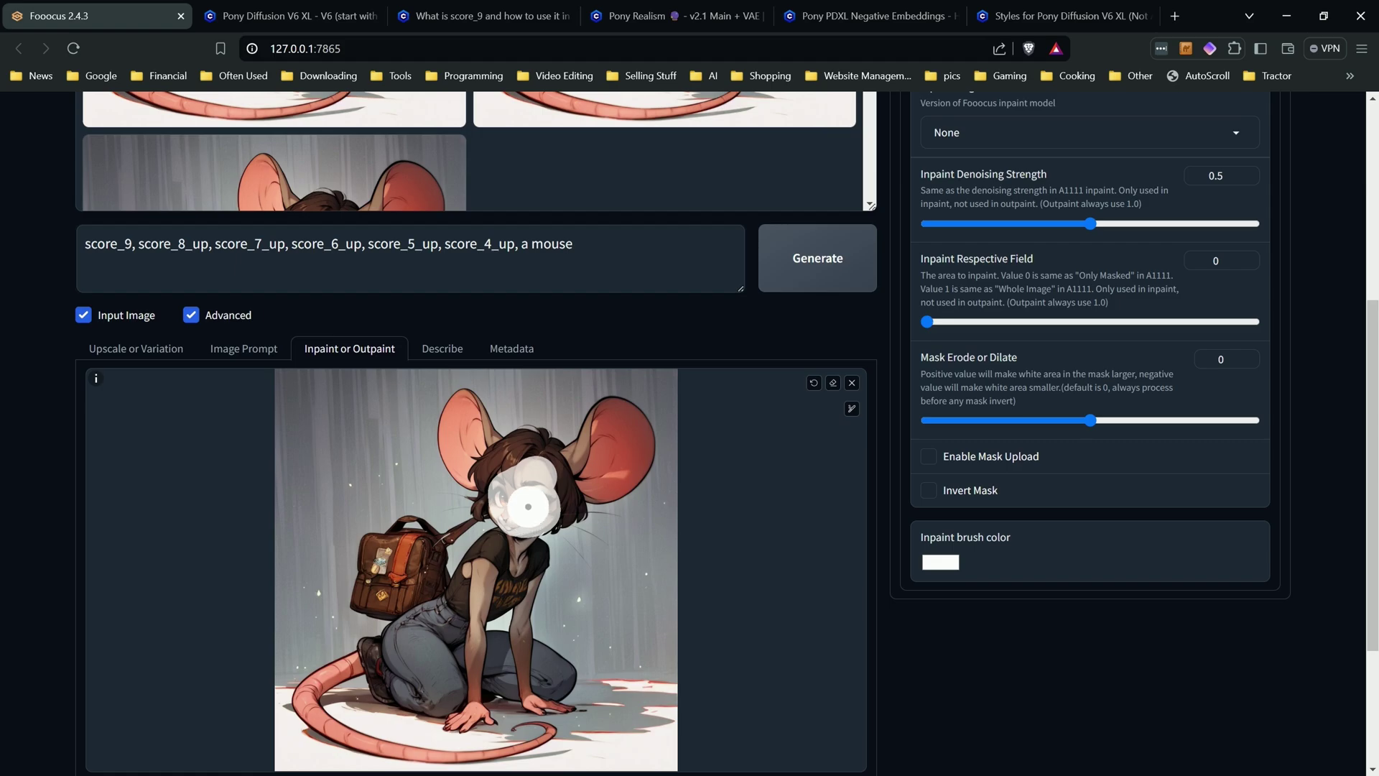
{"action": "scroll", "coordinate": [769, 582], "scroll_direction": "down", "scroll_amount": 3}
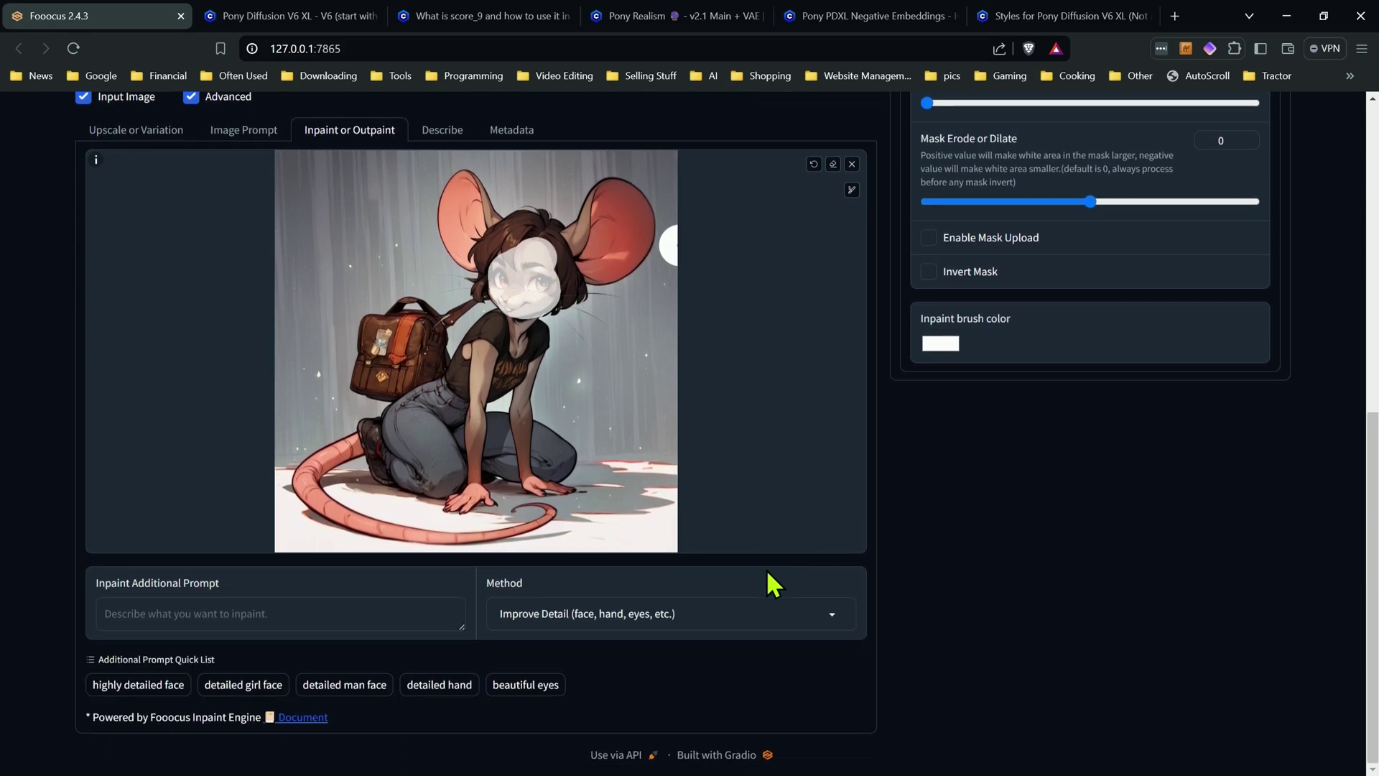
{"action": "left_click", "coordinate": [780, 615]}
{"action": "left_click", "coordinate": [560, 524]}
{"action": "scroll", "coordinate": [955, 545], "scroll_direction": "up", "scroll_amount": 8}
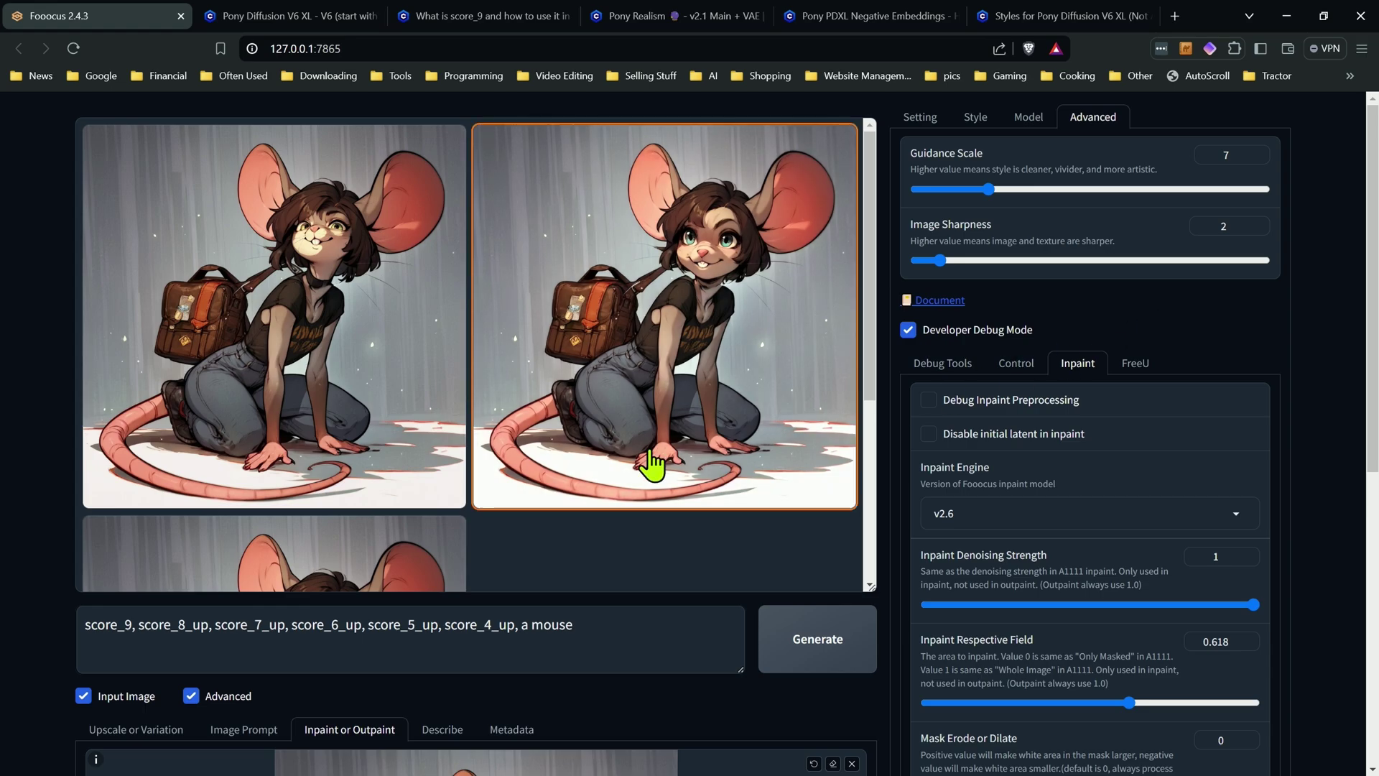
Step: Change the inpaint engine to None, then back to v2.6
{"action": "left_click", "coordinate": [1084, 516]}
{"action": "left_click", "coordinate": [917, 407]}
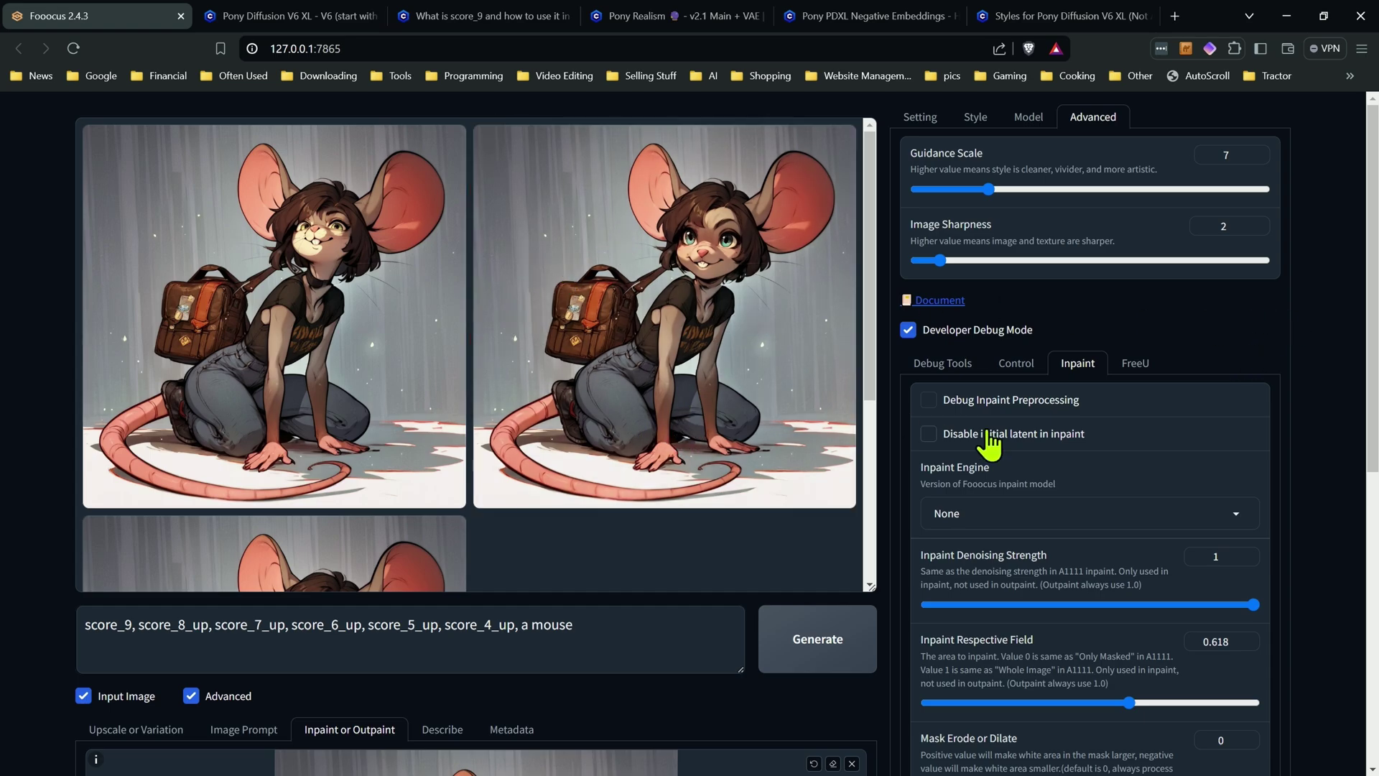
{"action": "left_click", "coordinate": [1059, 516]}
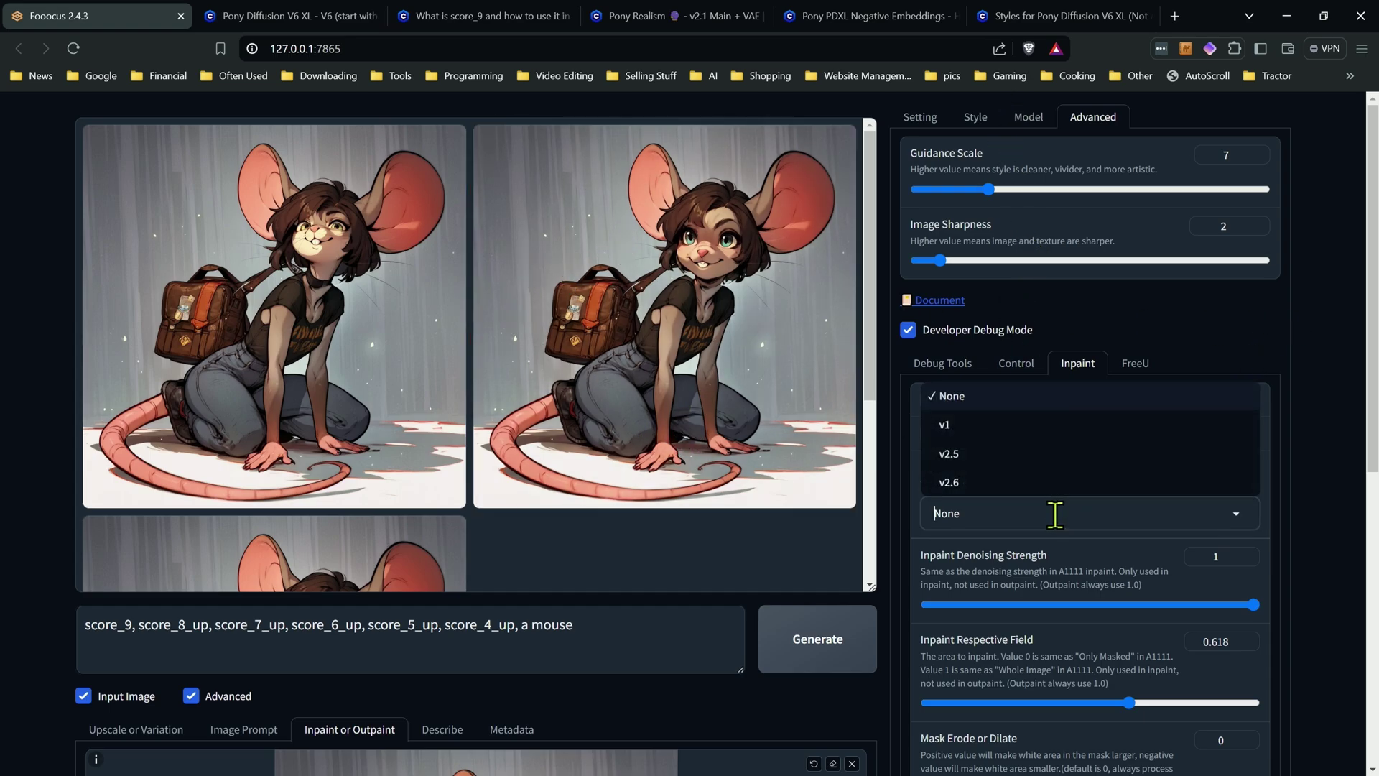
{"action": "left_click", "coordinate": [955, 482]}
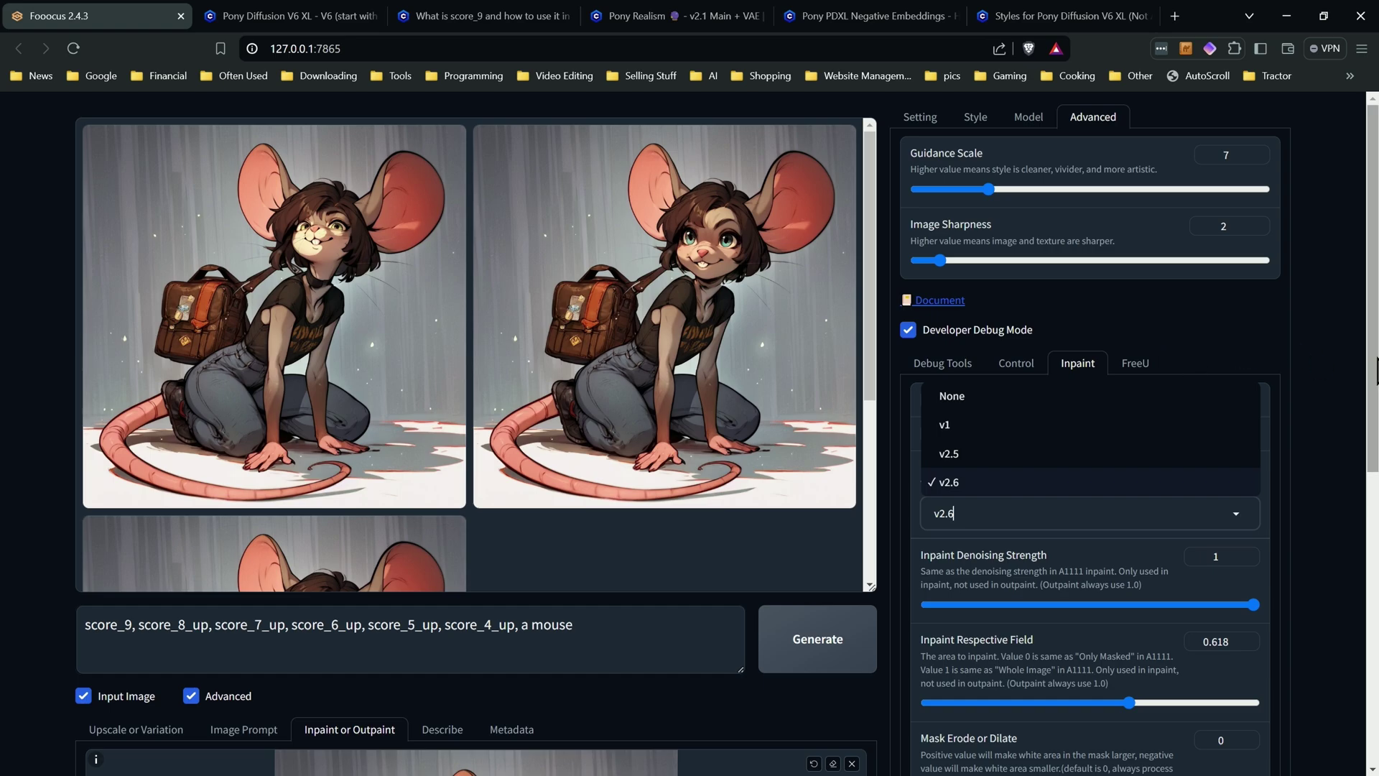
{"action": "left_click", "coordinate": [1336, 342]}
Step: Set the base model to CHEYENNE_v16VAEBaked and enlarge the third mouse image
{"action": "left_click", "coordinate": [1027, 117]}
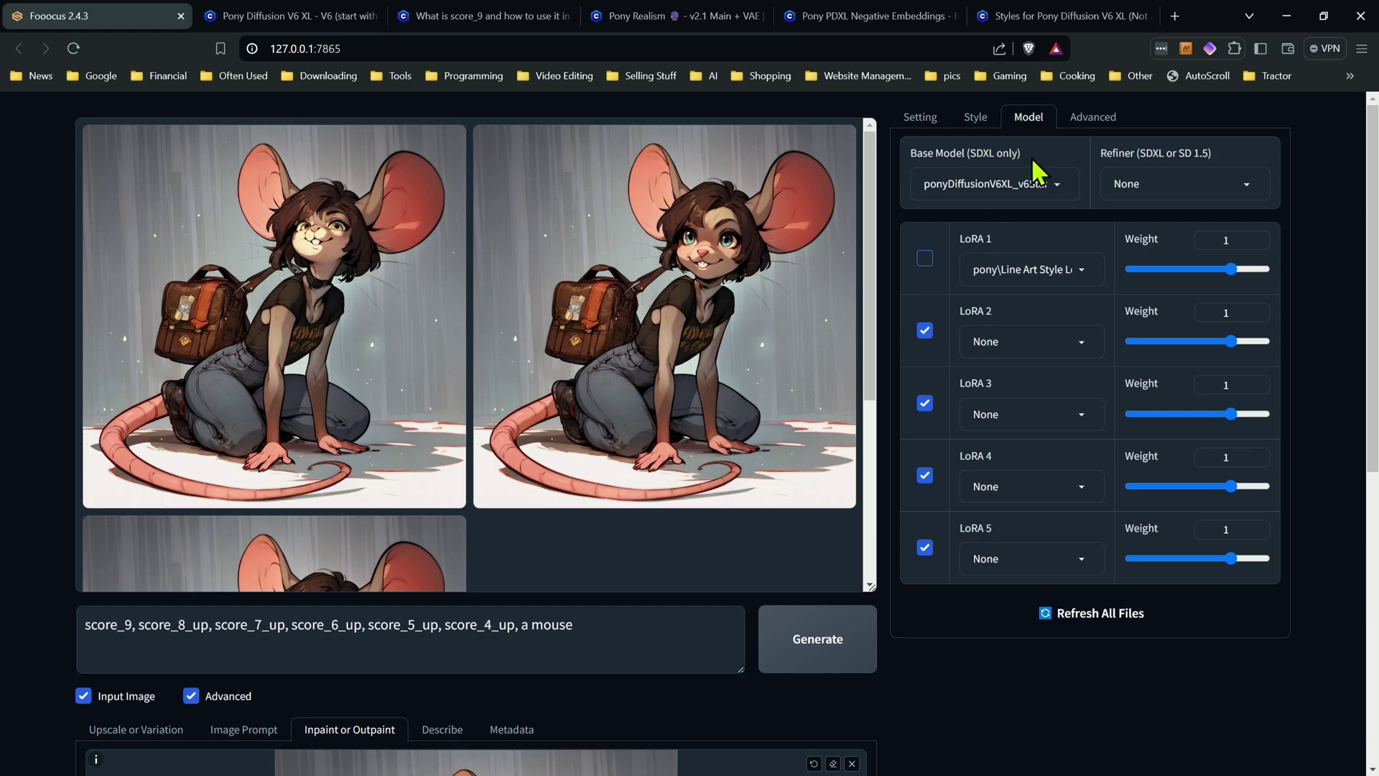
{"action": "left_click", "coordinate": [1036, 181]}
{"action": "scroll", "coordinate": [988, 409], "scroll_direction": "up", "scroll_amount": 10}
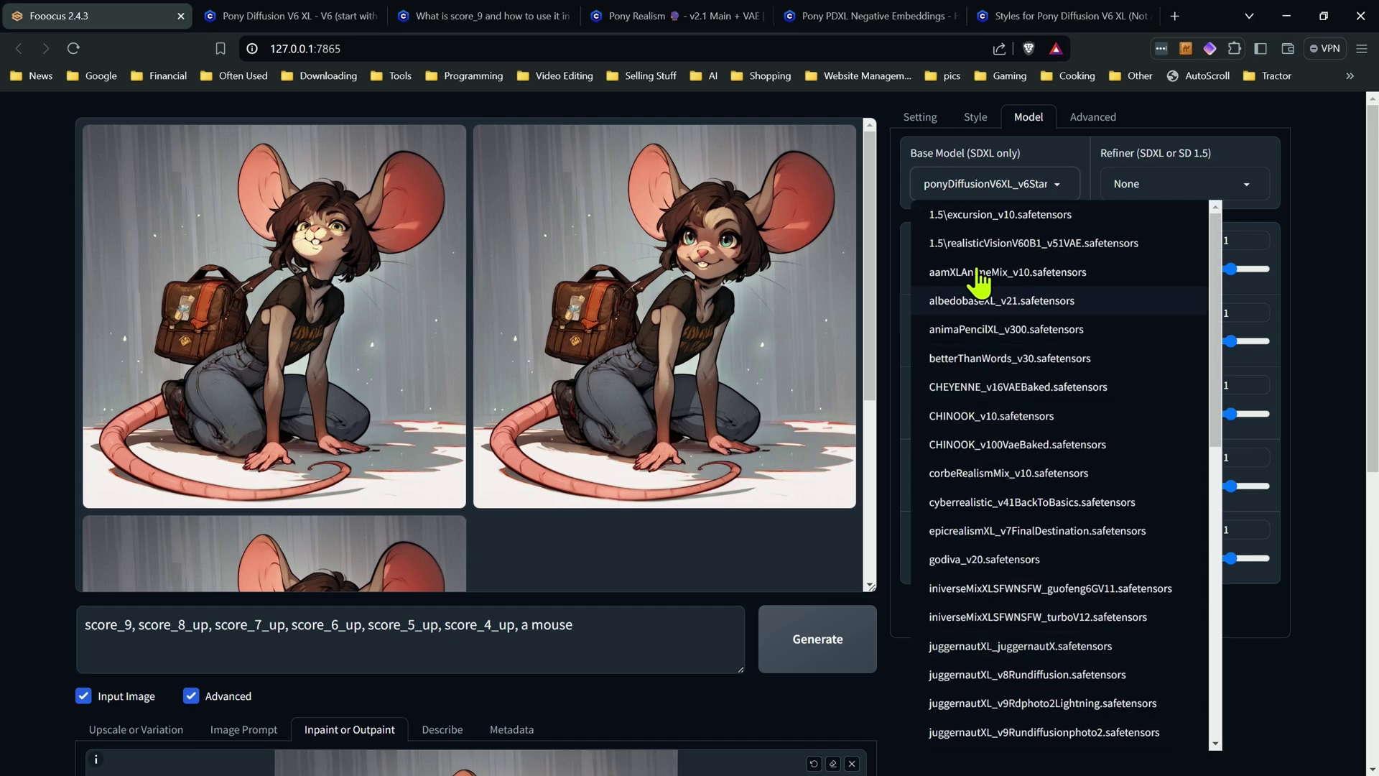
{"action": "left_click", "coordinate": [1013, 388]}
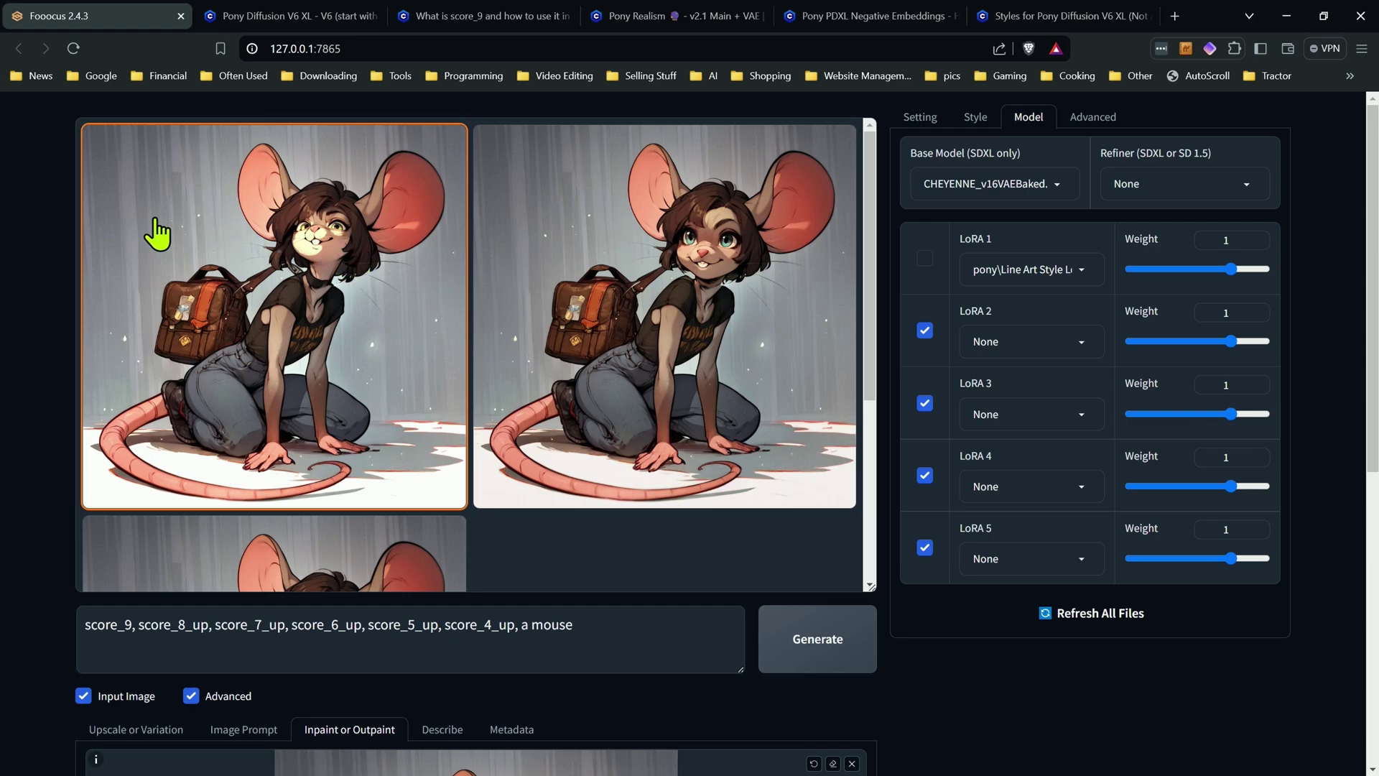
{"action": "scroll", "coordinate": [538, 402], "scroll_direction": "down", "scroll_amount": 3}
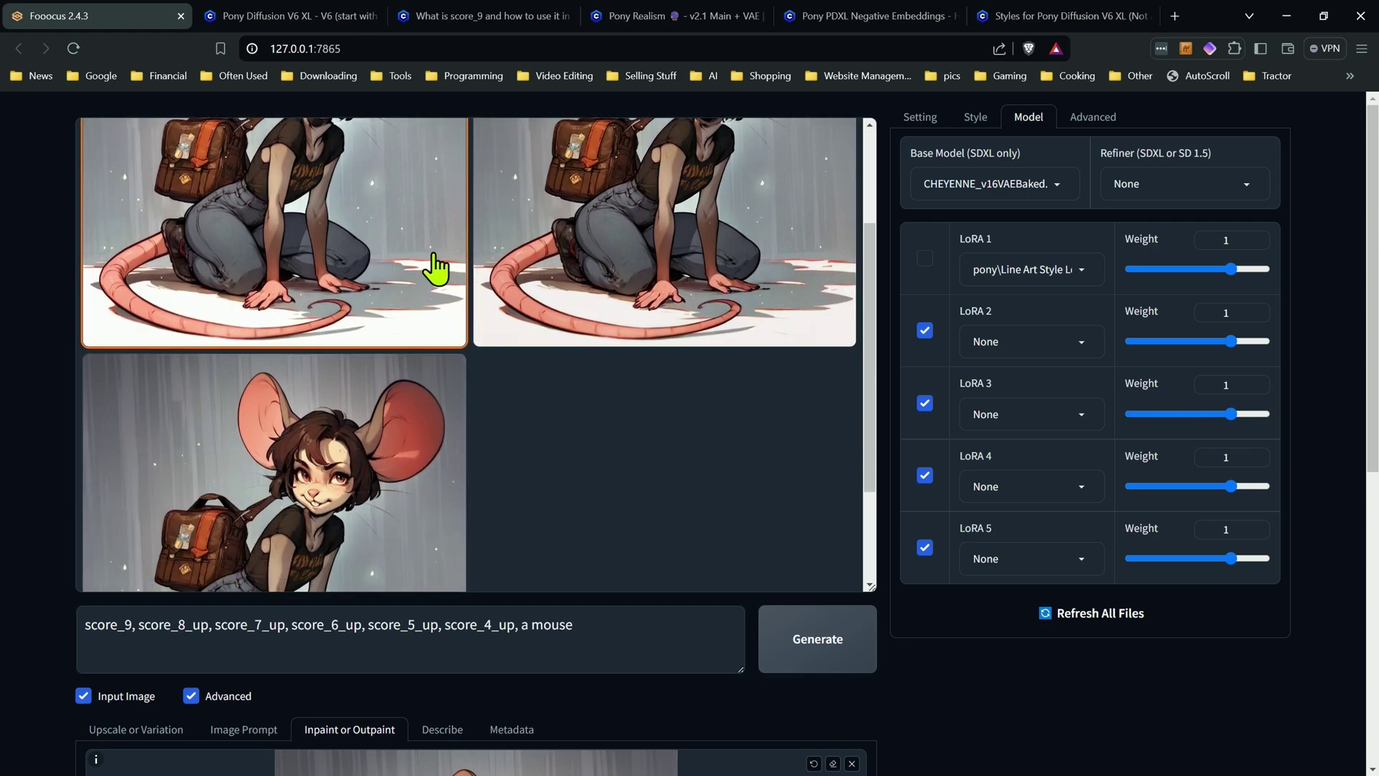
{"action": "left_click", "coordinate": [343, 451]}
{"action": "scroll", "coordinate": [62, 385], "scroll_direction": "down", "scroll_amount": 5}
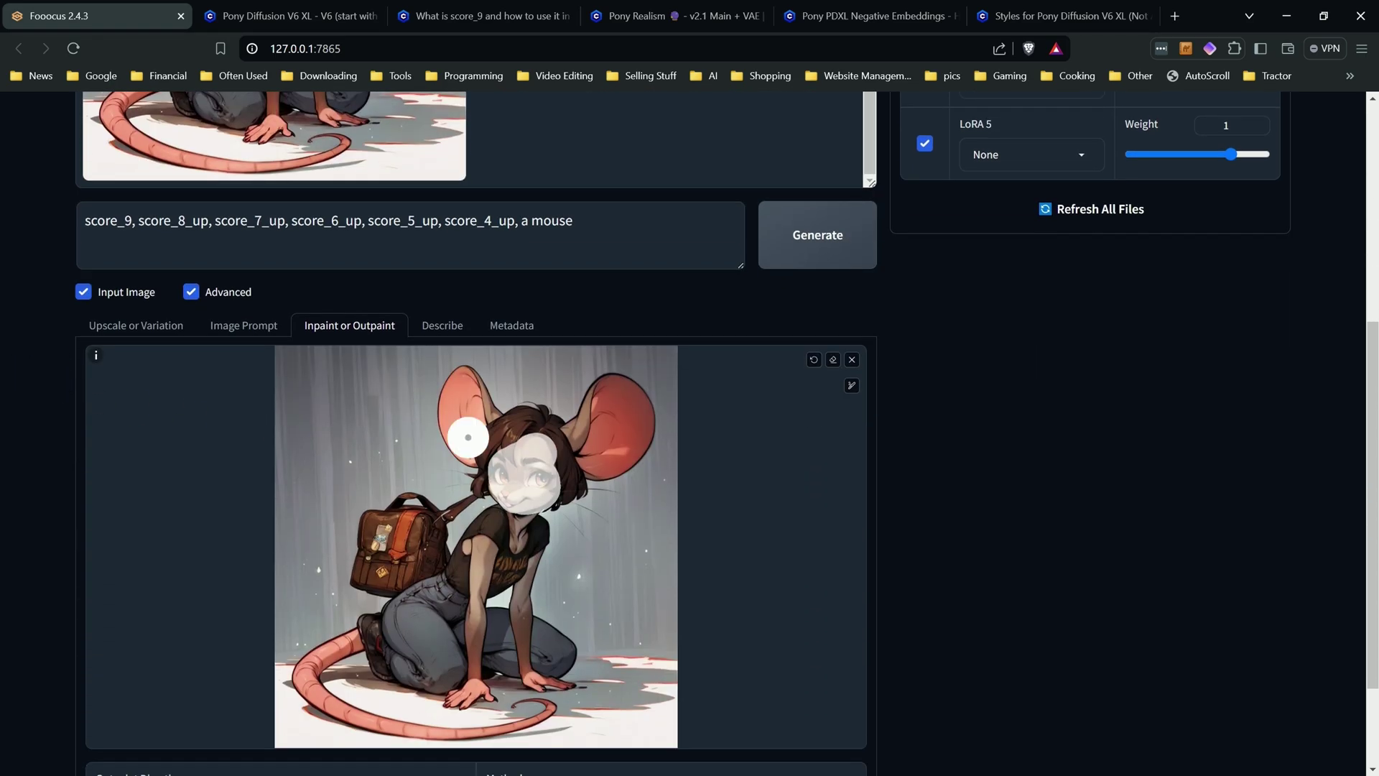
{"action": "scroll", "coordinate": [625, 567], "scroll_direction": "up", "scroll_amount": 5}
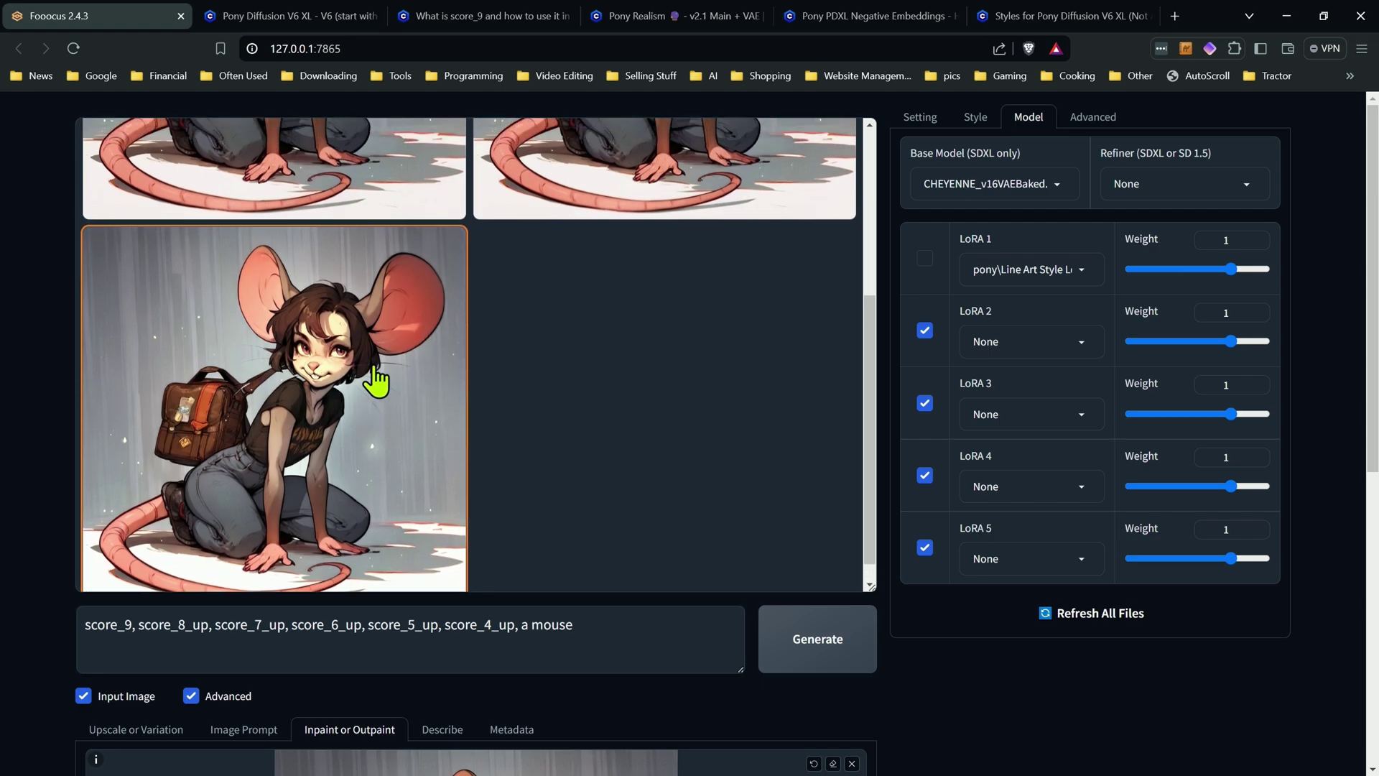
{"action": "scroll", "coordinate": [378, 381], "scroll_direction": "up", "scroll_amount": 4}
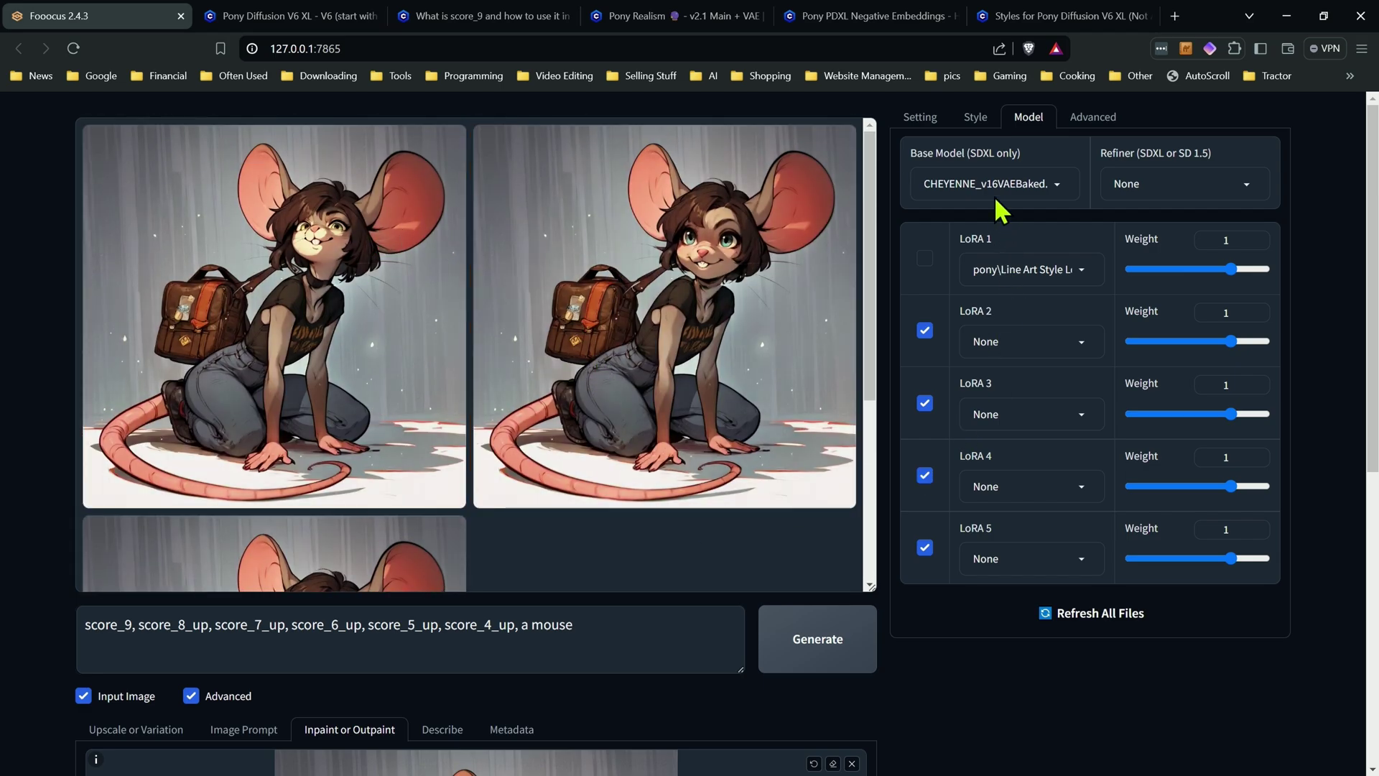
Step: Inpaint the face with CHEYENNE_v16VAEBaked and view the first finished mouse image full-screen
{"action": "left_click", "coordinate": [817, 640]}
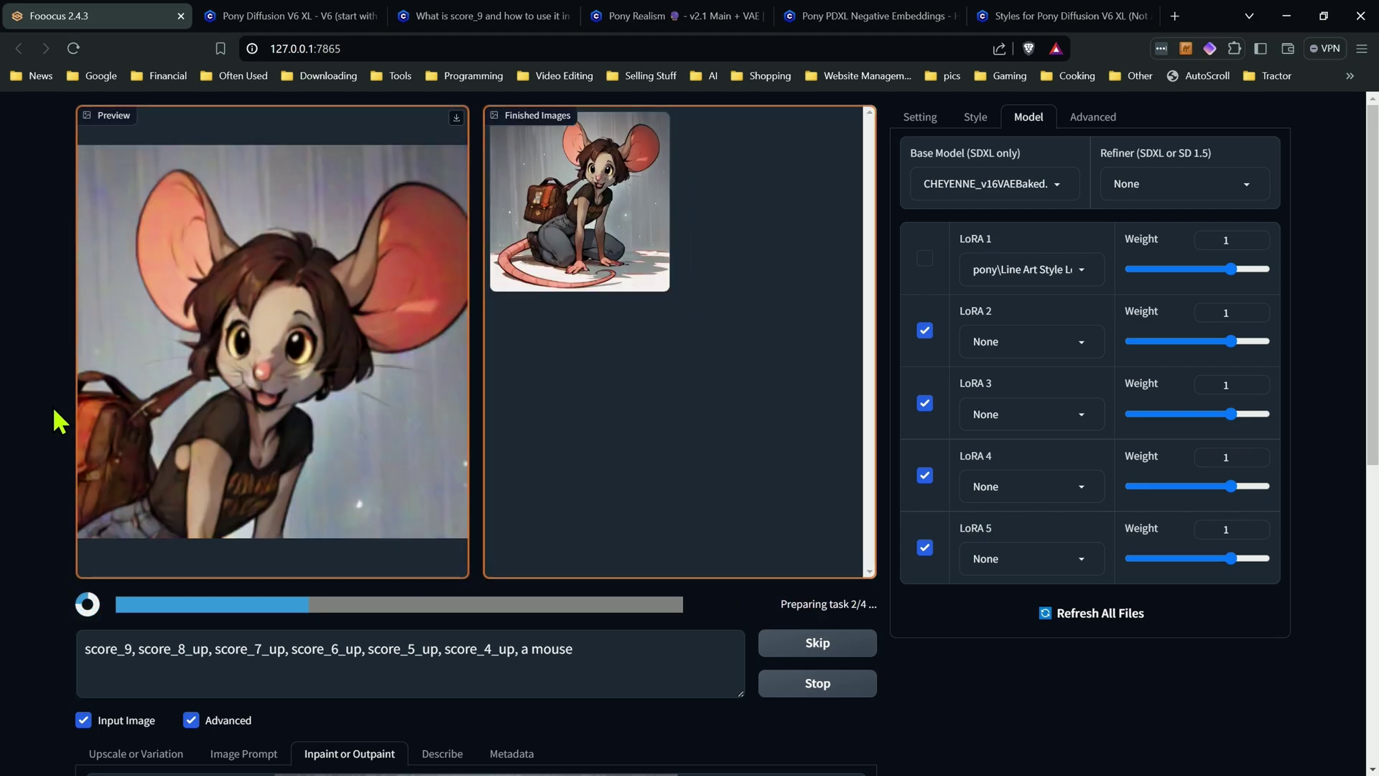
{"action": "left_click", "coordinate": [632, 222]}
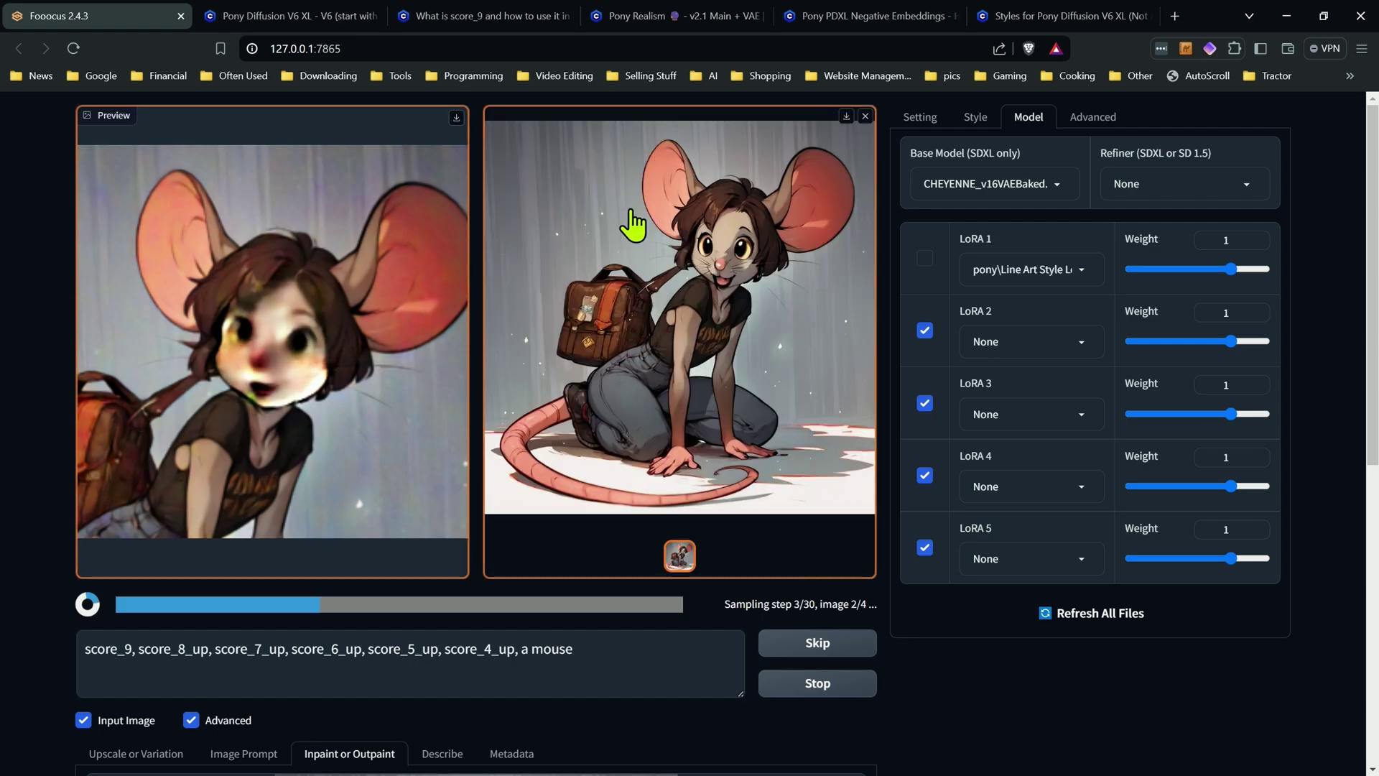
{"action": "left_click", "coordinate": [722, 370]}
{"action": "left_click", "coordinate": [722, 370]}
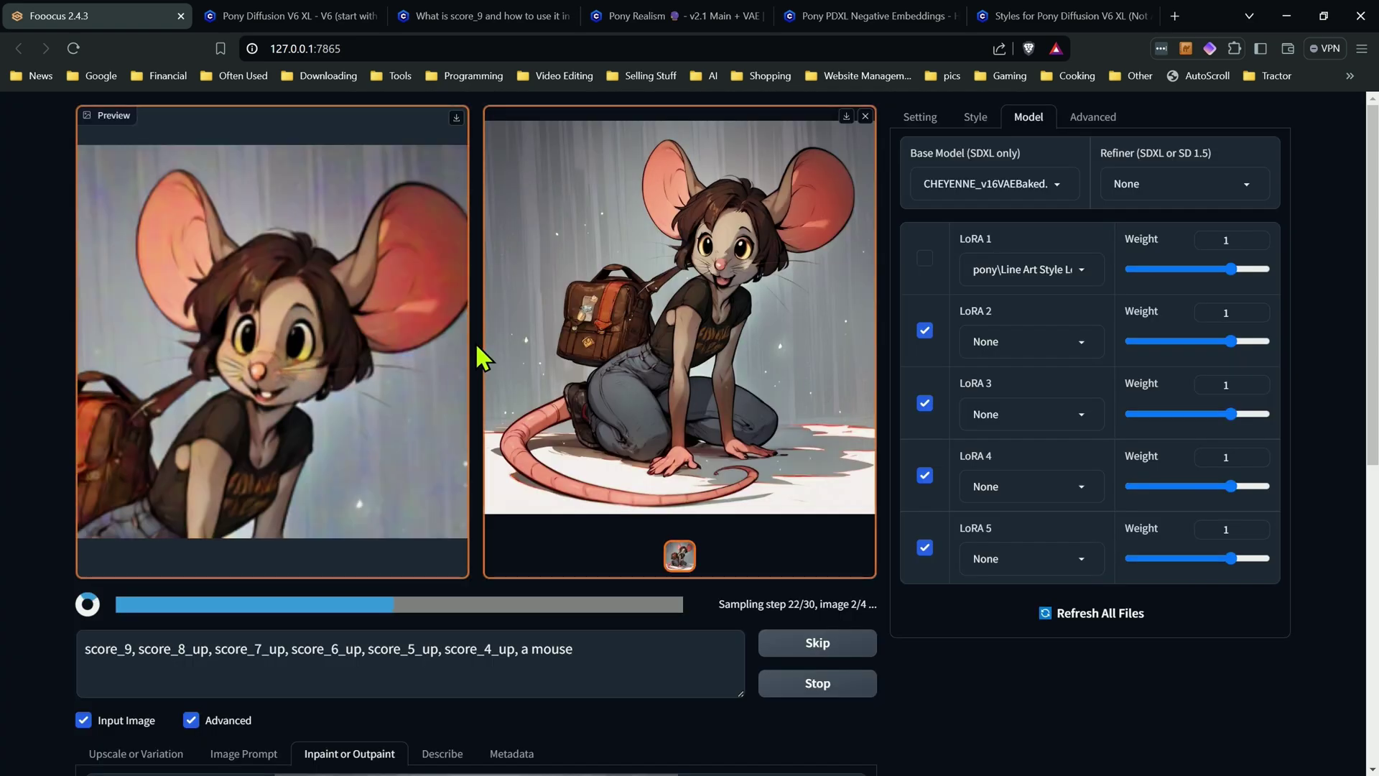